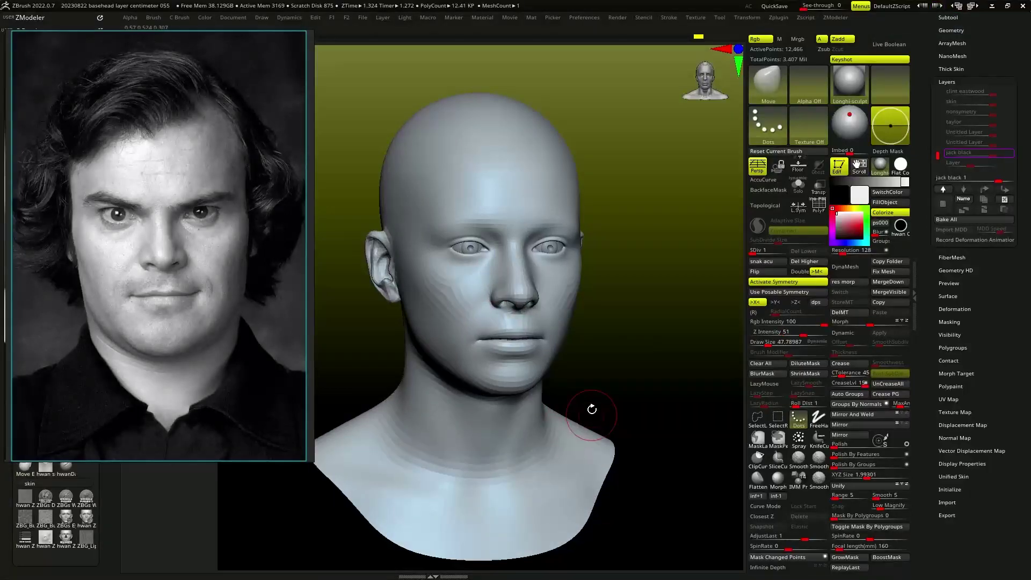
# - Enlarge the Move brush and widen the cheeks, chin, jawline and muzzle toward the reference
pyautogui.moveTo(591, 409); pyautogui.dragTo(578, 391)
pyautogui.press('s')
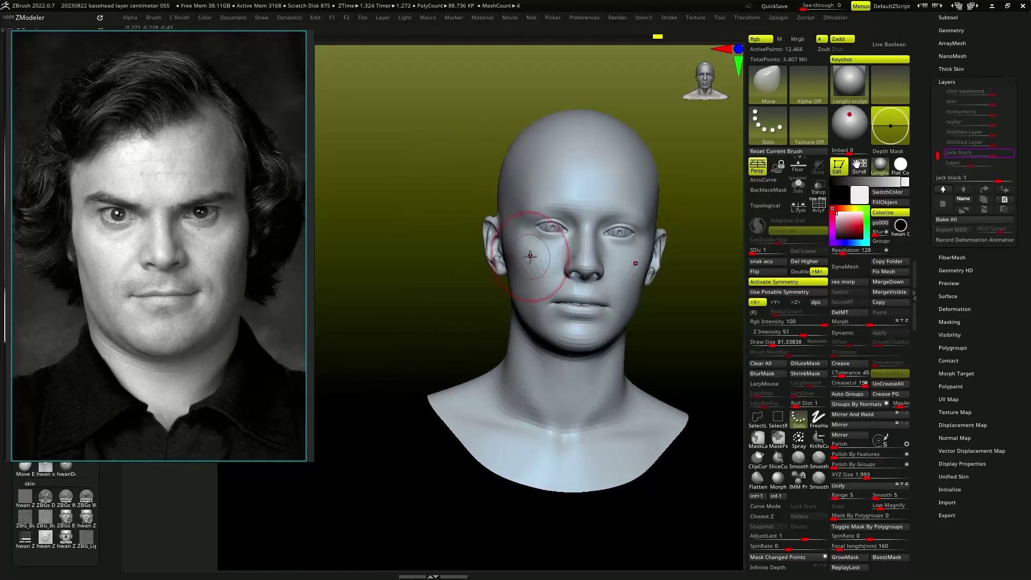
pyautogui.moveTo(530, 257)
pyautogui.mouseDown(button='right')
pyautogui.moveTo(655, 299)
pyautogui.moveTo(551, 304)
pyautogui.moveTo(474, 285)
pyautogui.mouseUp(button='right')
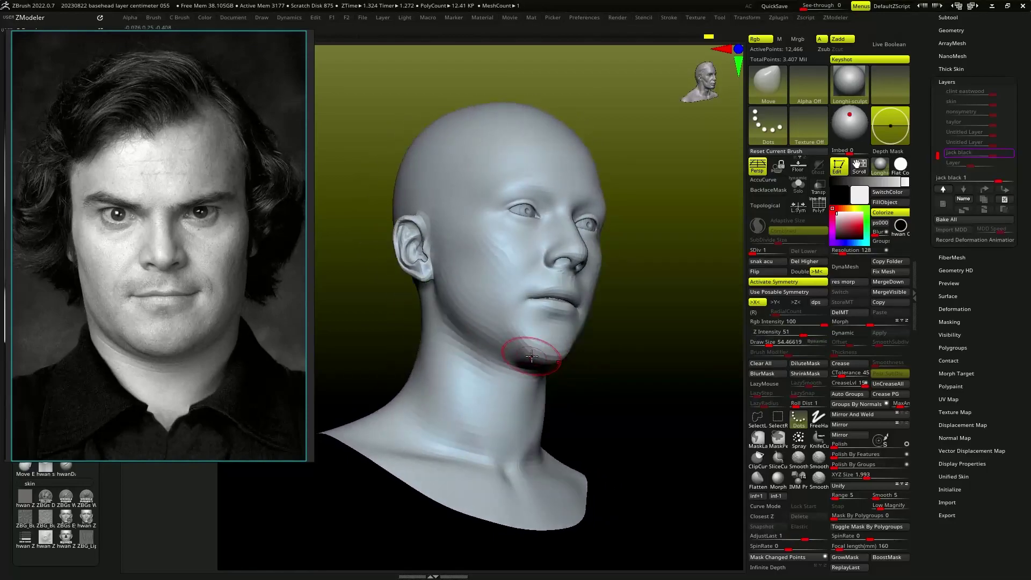
pyautogui.moveTo(531, 355)
pyautogui.mouseDown(button='right')
pyautogui.moveTo(482, 344)
pyautogui.moveTo(545, 299)
pyautogui.moveTo(517, 230)
pyautogui.moveTo(505, 248)
pyautogui.moveTo(521, 231)
pyautogui.moveTo(569, 269)
pyautogui.moveTo(576, 291)
pyautogui.moveTo(541, 223)
pyautogui.moveTo(514, 247)
pyautogui.moveTo(587, 218)
pyautogui.moveTo(596, 345)
pyautogui.moveTo(576, 338)
pyautogui.moveTo(539, 349)
pyautogui.moveTo(545, 322)
pyautogui.moveTo(569, 300)
pyautogui.moveTo(492, 339)
pyautogui.mouseUp(button='right')
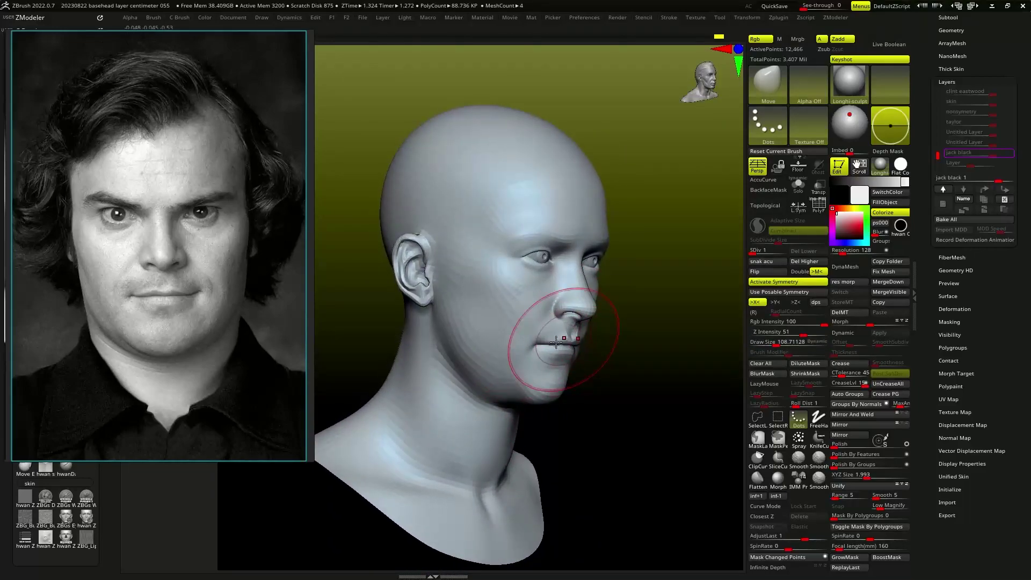
pyautogui.moveTo(563, 290)
pyautogui.mouseDown(button='right')
pyautogui.moveTo(564, 281)
pyautogui.moveTo(553, 288)
pyautogui.moveTo(545, 344)
pyautogui.moveTo(618, 282)
pyautogui.moveTo(603, 293)
pyautogui.moveTo(648, 289)
pyautogui.mouseUp(button='right')
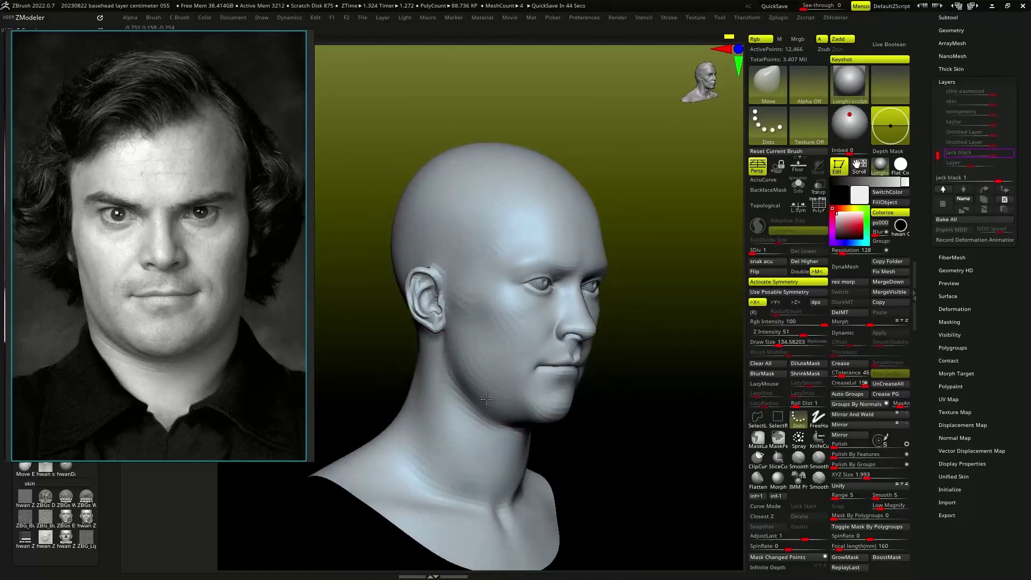
pyautogui.moveTo(519, 335)
pyautogui.mouseDown(button='right')
pyautogui.moveTo(618, 298)
pyautogui.moveTo(575, 299)
pyautogui.moveTo(590, 230)
pyautogui.moveTo(545, 230)
pyautogui.moveTo(575, 302)
pyautogui.mouseUp(button='right')
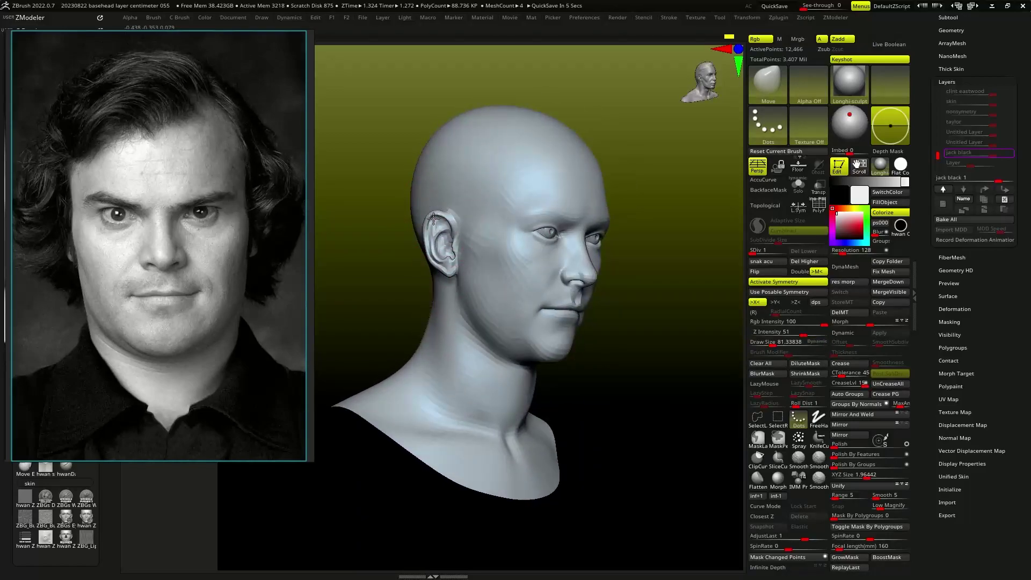
# - Reshape the temples, brow, lips, chin and back of the neck from profile and three-quarter views
pyautogui.moveTo(439, 252)
pyautogui.mouseDown(button='right')
pyautogui.moveTo(531, 253)
pyautogui.moveTo(501, 269)
pyautogui.moveTo(556, 235)
pyautogui.moveTo(569, 209)
pyautogui.mouseUp(button='right')
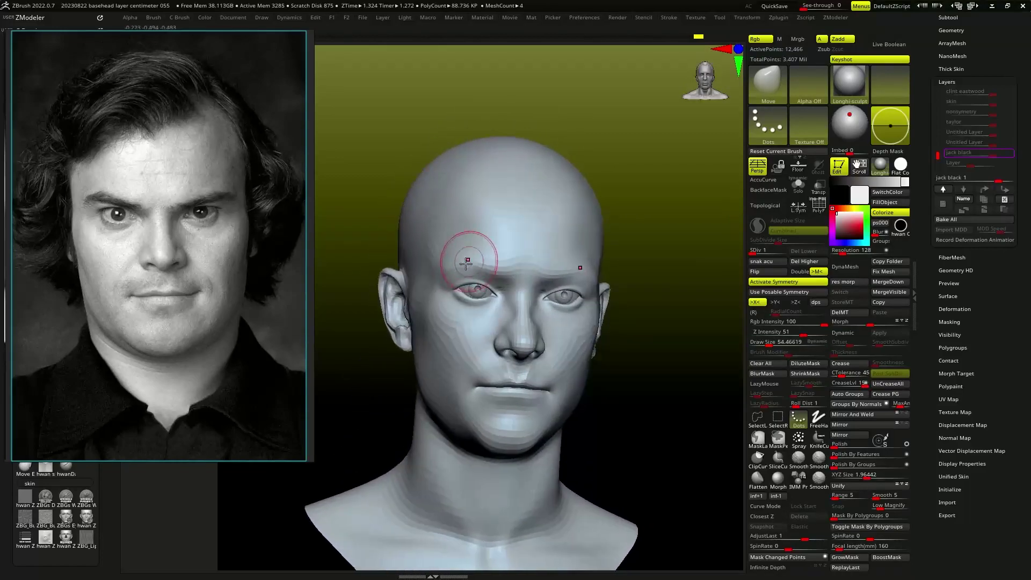
pyautogui.moveTo(446, 287)
pyautogui.mouseDown(button='right')
pyautogui.moveTo(437, 357)
pyautogui.moveTo(460, 369)
pyautogui.moveTo(558, 359)
pyautogui.moveTo(534, 341)
pyautogui.moveTo(478, 349)
pyautogui.moveTo(543, 312)
pyautogui.moveTo(600, 313)
pyautogui.mouseUp(button='right')
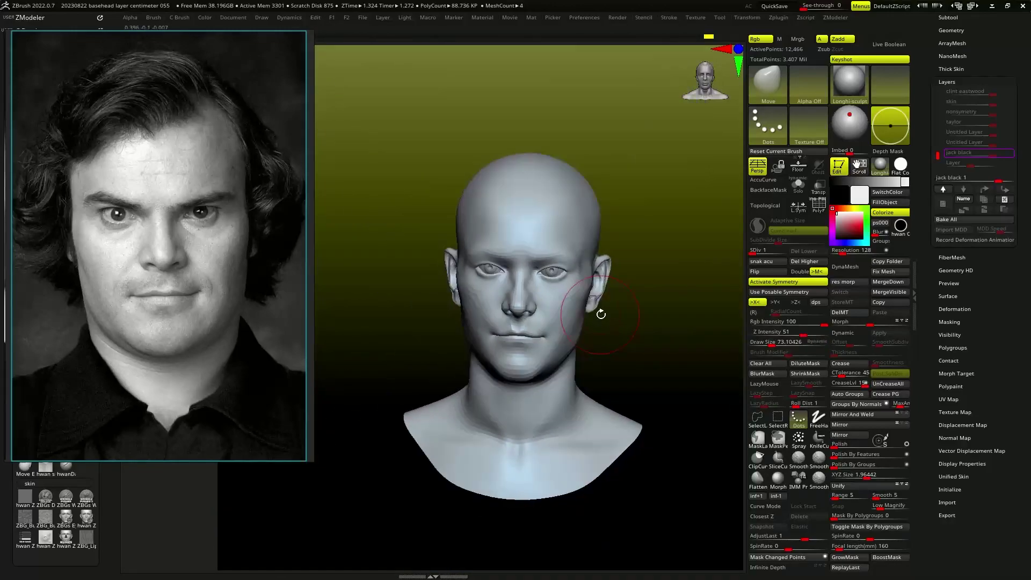
pyautogui.moveTo(536, 287)
pyautogui.mouseDown(button='right')
pyautogui.moveTo(524, 304)
pyautogui.moveTo(534, 310)
pyautogui.moveTo(472, 329)
pyautogui.moveTo(516, 298)
pyautogui.moveTo(516, 218)
pyautogui.moveTo(494, 271)
pyautogui.moveTo(483, 272)
pyautogui.moveTo(507, 288)
pyautogui.moveTo(489, 302)
pyautogui.mouseUp(button='right')
pyautogui.moveTo(490, 302); pyautogui.dragTo(473, 316, button='right')
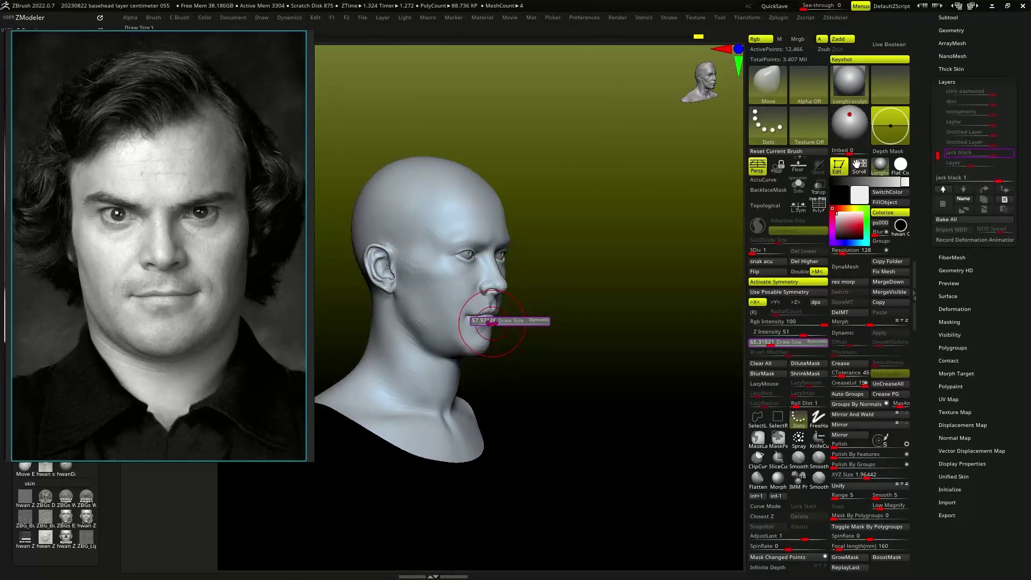
pyautogui.moveTo(534, 325)
pyautogui.mouseDown(button='right')
pyautogui.moveTo(552, 299)
pyautogui.moveTo(508, 360)
pyautogui.moveTo(455, 363)
pyautogui.moveTo(528, 366)
pyautogui.mouseUp(button='right')
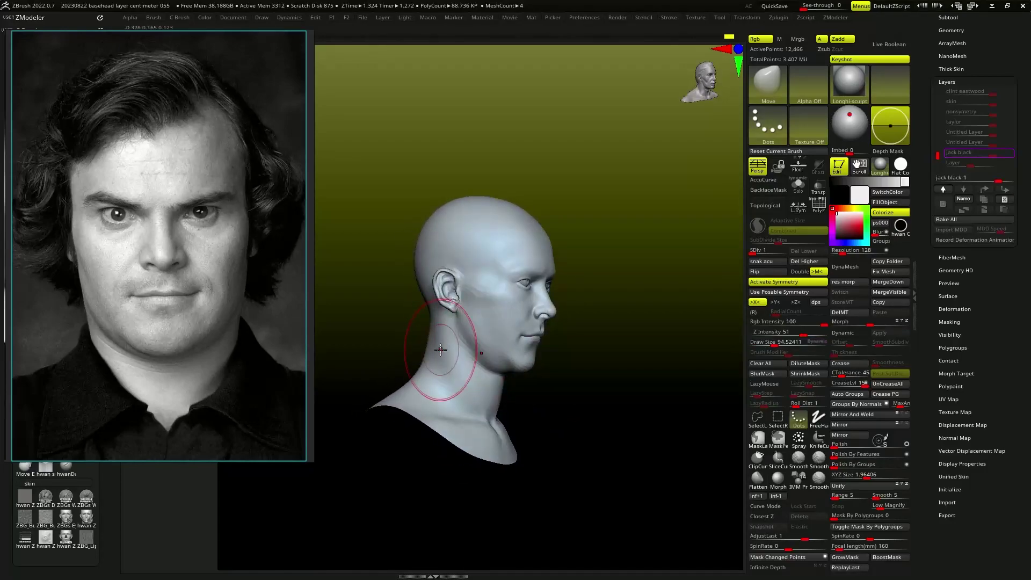
pyautogui.moveTo(540, 313)
pyautogui.mouseDown(button='right')
pyautogui.moveTo(532, 379)
pyautogui.moveTo(547, 347)
pyautogui.mouseUp(button='right')
pyautogui.moveTo(484, 225)
pyautogui.mouseDown(button='right')
pyautogui.moveTo(435, 248)
pyautogui.moveTo(393, 325)
pyautogui.mouseUp(button='right')
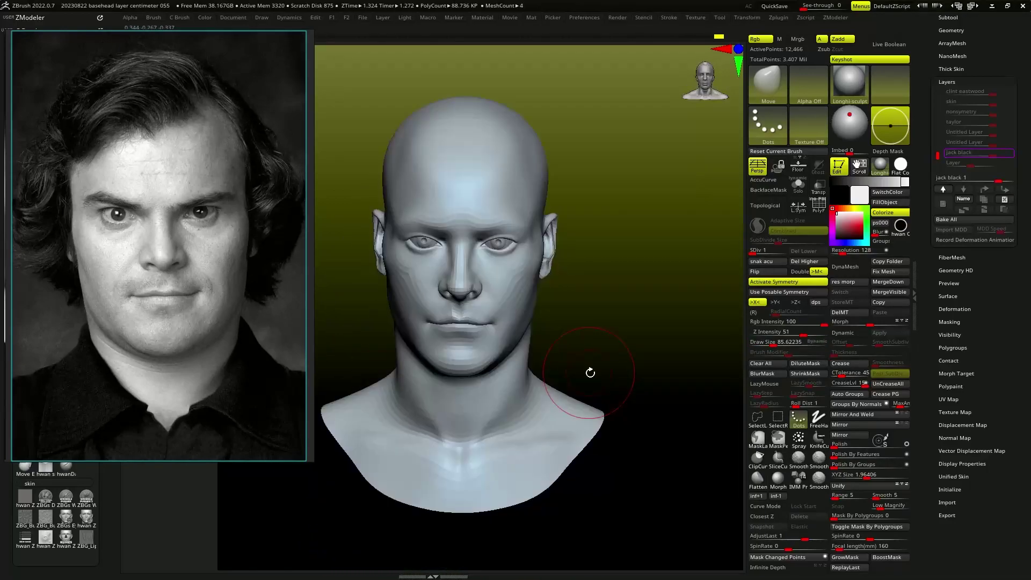
pyautogui.moveTo(518, 322)
pyautogui.keyDown('ctrl'); pyautogui.mouseDown(button='right')
pyautogui.moveTo(461, 295)
pyautogui.moveTo(458, 304)
pyautogui.mouseUp(button='right'); pyautogui.keyUp('ctrl')
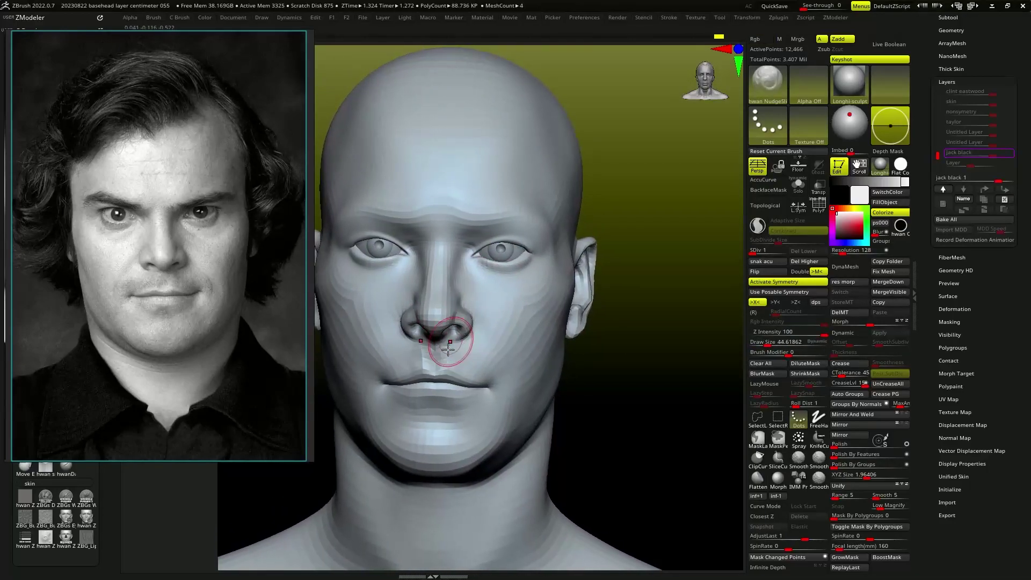
# - Slide the nostrils into shape and build up the cheek plane, eye sockets and nose bridge
pyautogui.moveTo(451, 347)
pyautogui.mouseDown(button='right')
pyautogui.moveTo(424, 317)
pyautogui.moveTo(449, 334)
pyautogui.moveTo(446, 376)
pyautogui.moveTo(410, 384)
pyautogui.moveTo(429, 379)
pyautogui.moveTo(455, 392)
pyautogui.moveTo(472, 368)
pyautogui.moveTo(451, 411)
pyautogui.mouseUp(button='right')
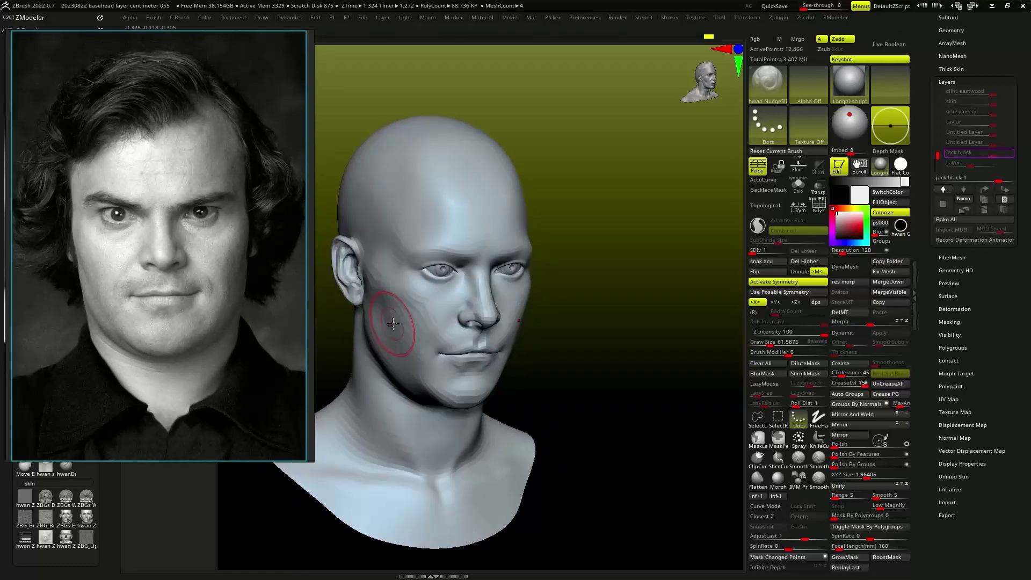
pyautogui.moveTo(393, 323)
pyautogui.mouseDown(button='right')
pyautogui.moveTo(430, 268)
pyautogui.moveTo(443, 221)
pyautogui.moveTo(425, 272)
pyautogui.mouseUp(button='right')
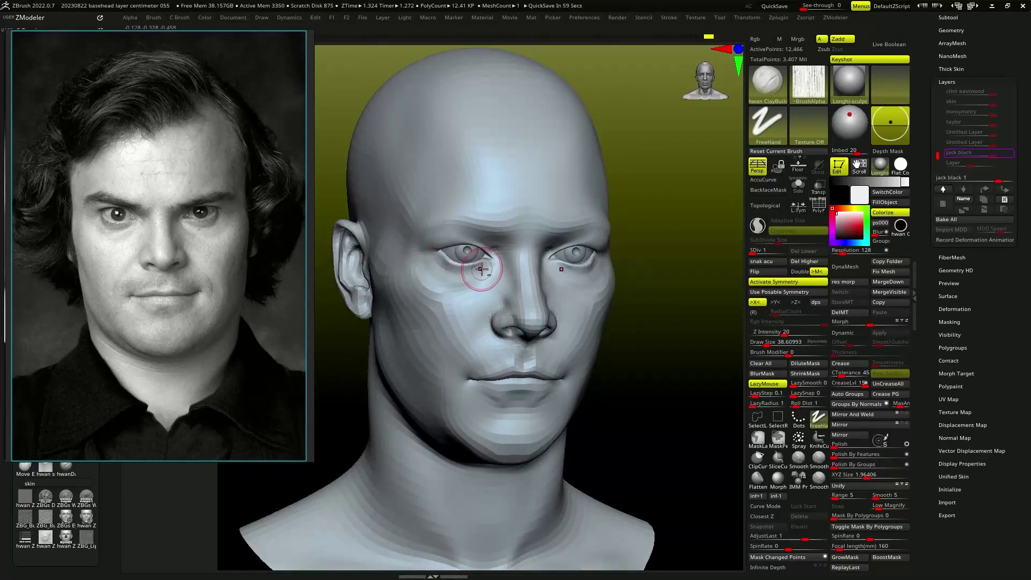
pyautogui.press('1')
pyautogui.moveTo(472, 299); pyautogui.dragTo(529, 248, button='right')
pyautogui.press('2')
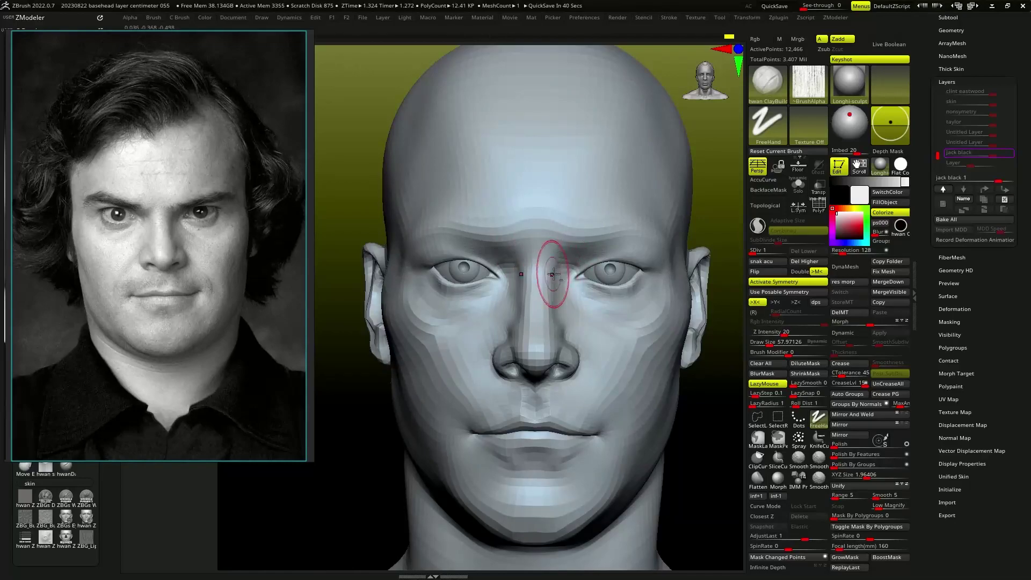
pyautogui.moveTo(554, 290)
pyautogui.mouseDown(button='right')
pyautogui.moveTo(559, 333)
pyautogui.moveTo(520, 363)
pyautogui.moveTo(490, 364)
pyautogui.mouseUp(button='right')
# - Nudge the lower lip, chin and forms around the eye with NudgeSlide Dots
pyautogui.press('2')
pyautogui.press('1')
pyautogui.press('f')
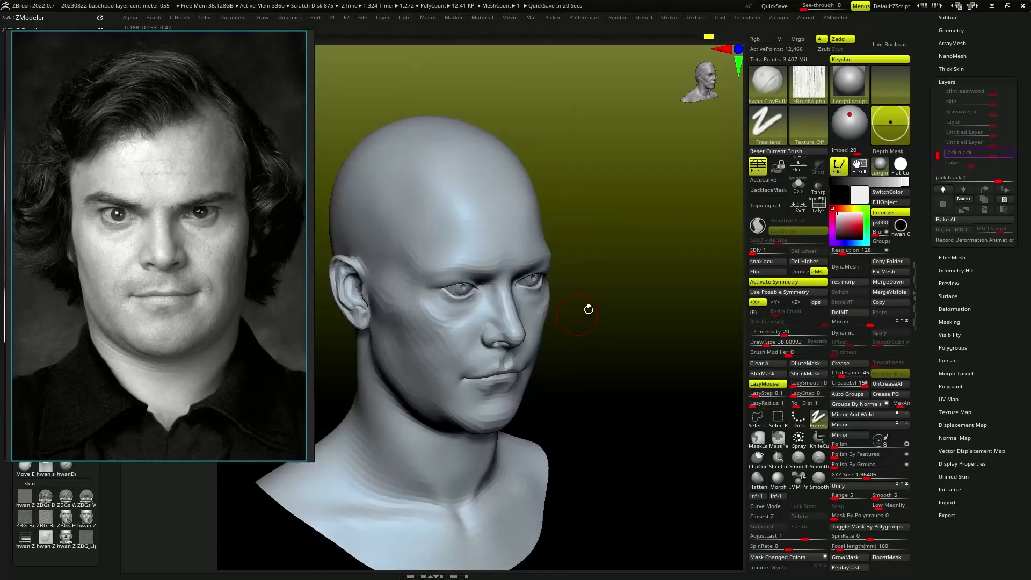
pyautogui.moveTo(589, 306)
pyautogui.mouseDown(button='right')
pyautogui.moveTo(488, 345)
pyautogui.moveTo(433, 381)
pyautogui.moveTo(476, 359)
pyautogui.moveTo(476, 377)
pyautogui.mouseUp(button='right')
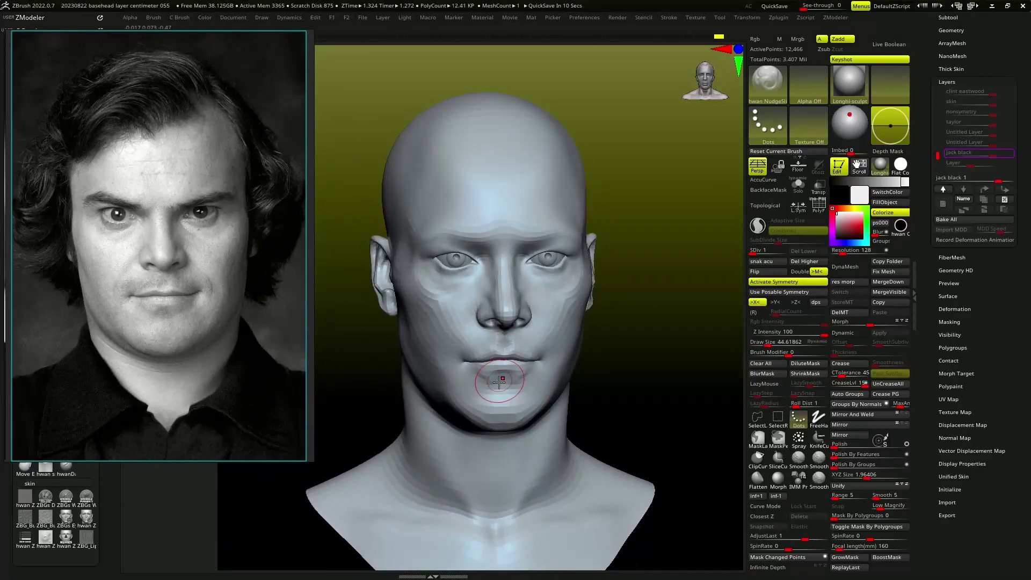
pyautogui.press('s')
pyautogui.moveTo(489, 326)
pyautogui.mouseDown(button='right')
pyautogui.moveTo(500, 328)
pyautogui.moveTo(475, 309)
pyautogui.moveTo(548, 307)
pyautogui.moveTo(460, 270)
pyautogui.moveTo(437, 272)
pyautogui.moveTo(483, 299)
pyautogui.moveTo(424, 288)
pyautogui.moveTo(424, 300)
pyautogui.moveTo(445, 276)
pyautogui.moveTo(488, 272)
pyautogui.moveTo(472, 230)
pyautogui.moveTo(536, 352)
pyautogui.mouseUp(button='right')
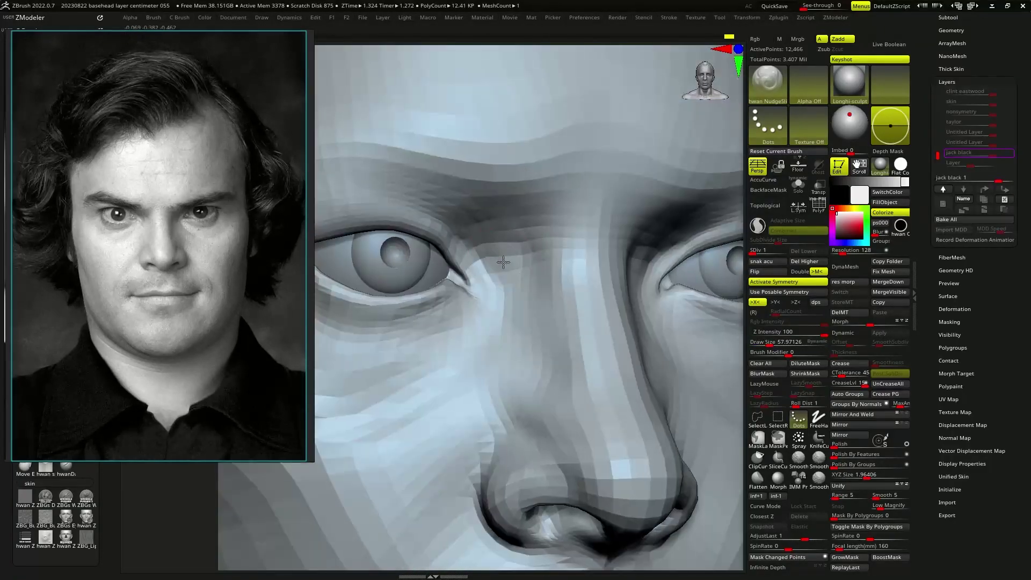
# - Push the jaw under the chin and build up the cheek, brow, temple and sides of the nose
pyautogui.keyDown('ctrl'); pyautogui.moveTo(482, 397); pyautogui.dragTo(553, 378, button='right'); pyautogui.keyUp('ctrl')
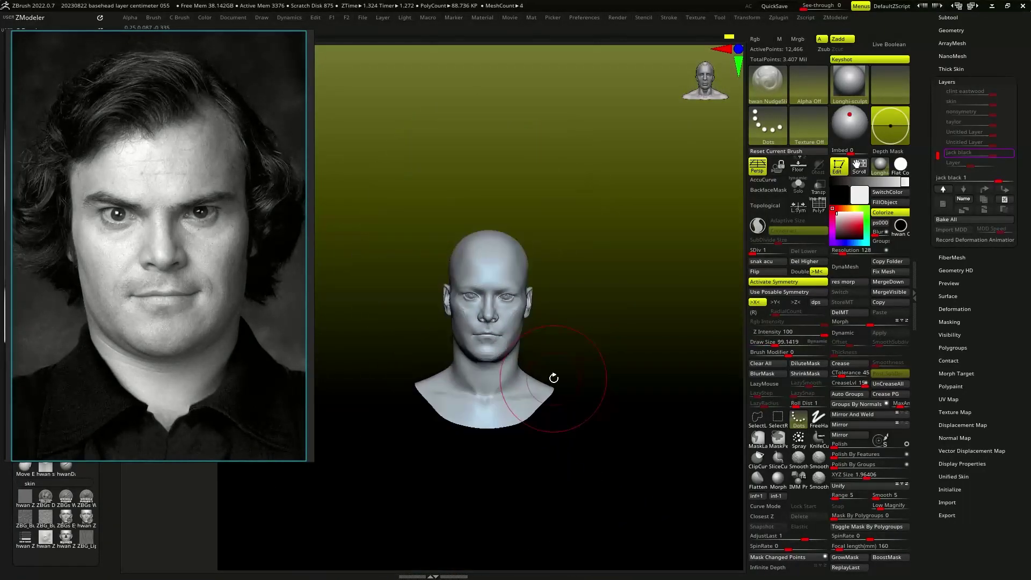
pyautogui.moveTo(586, 332)
pyautogui.mouseDown(button='right')
pyautogui.moveTo(587, 362)
pyautogui.moveTo(488, 409)
pyautogui.moveTo(604, 394)
pyautogui.mouseUp(button='right')
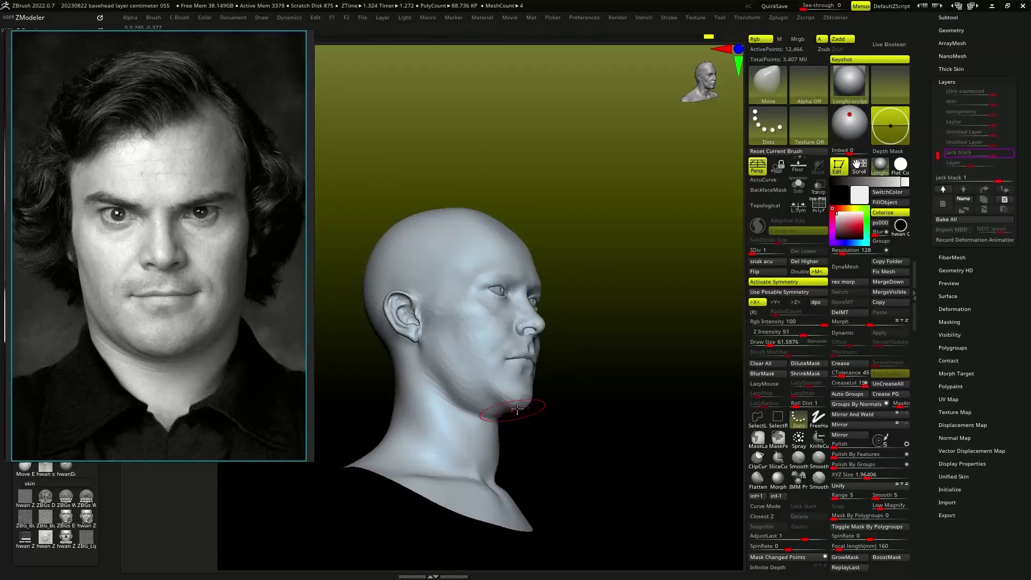
pyautogui.moveTo(547, 374)
pyautogui.mouseDown(button='right')
pyautogui.moveTo(616, 375)
pyautogui.moveTo(599, 396)
pyautogui.mouseUp(button='right')
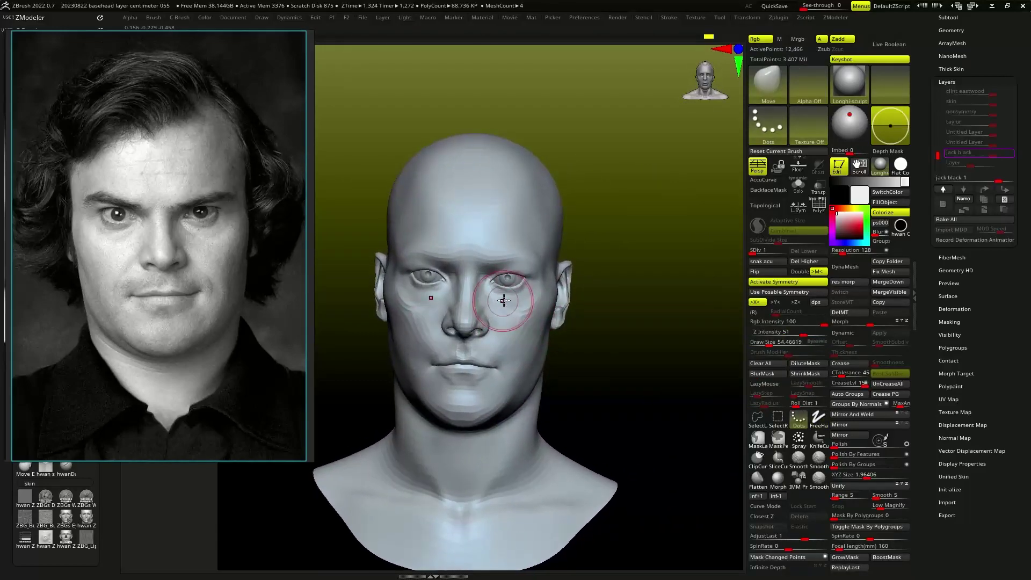
pyautogui.moveTo(451, 263)
pyautogui.mouseDown(button='right')
pyautogui.moveTo(391, 271)
pyautogui.moveTo(462, 290)
pyautogui.moveTo(445, 281)
pyautogui.moveTo(384, 313)
pyautogui.mouseUp(button='right')
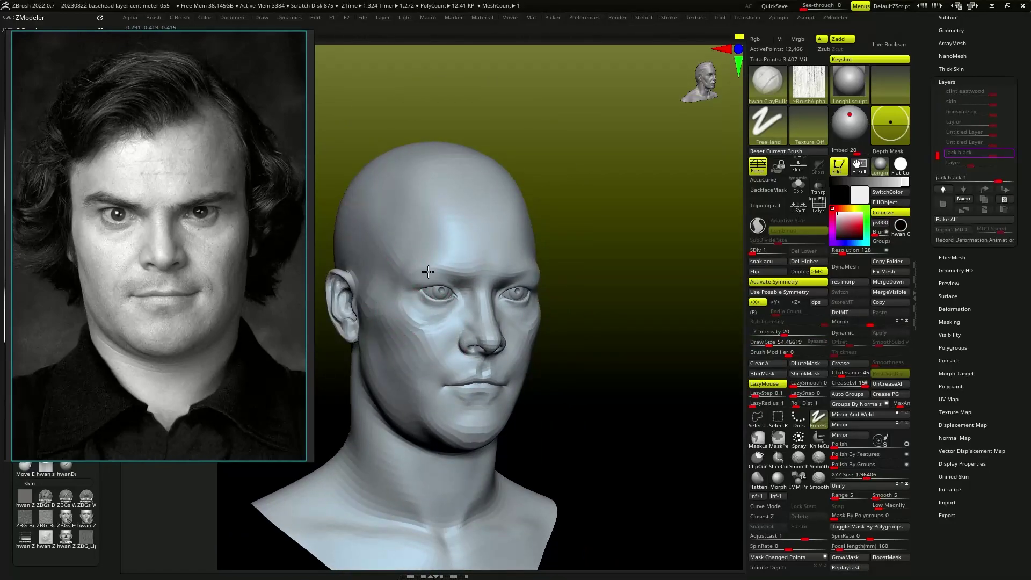
pyautogui.moveTo(407, 264)
pyautogui.mouseDown(button='right')
pyautogui.moveTo(372, 318)
pyautogui.moveTo(424, 344)
pyautogui.moveTo(481, 347)
pyautogui.mouseUp(button='right')
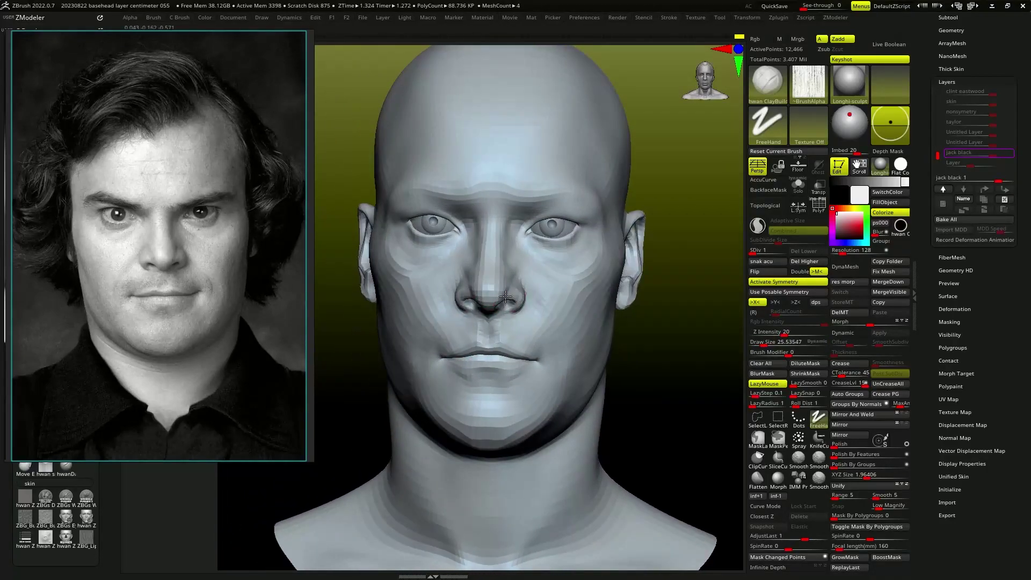
pyautogui.moveTo(438, 374)
pyautogui.mouseDown(button='right')
pyautogui.moveTo(530, 291)
pyautogui.moveTo(545, 295)
pyautogui.moveTo(532, 304)
pyautogui.moveTo(543, 292)
pyautogui.moveTo(467, 293)
pyautogui.moveTo(500, 258)
pyautogui.moveTo(521, 271)
pyautogui.moveTo(545, 370)
pyautogui.moveTo(563, 299)
pyautogui.moveTo(452, 316)
pyautogui.moveTo(427, 307)
pyautogui.mouseUp(button='right')
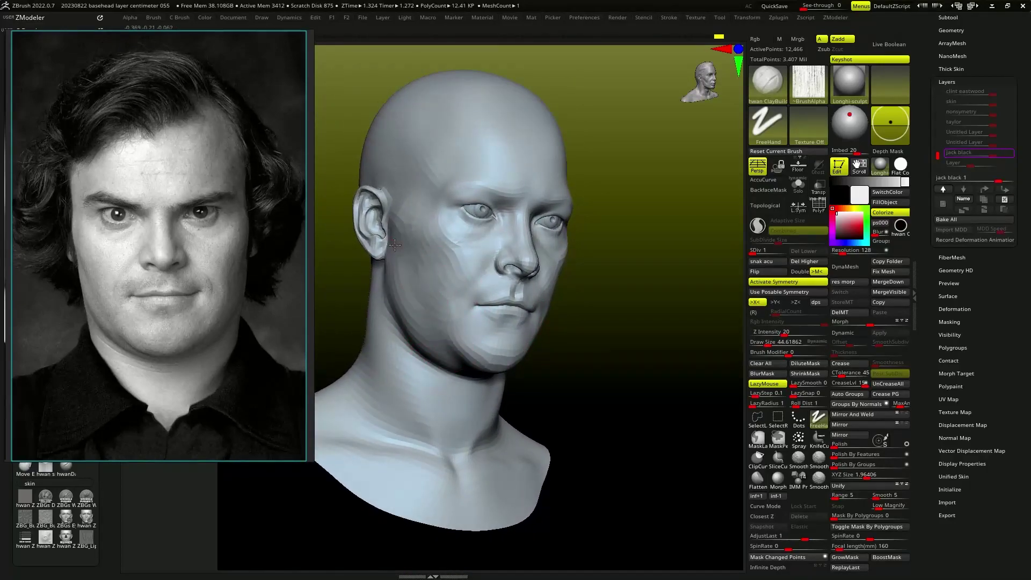
# - Build up the cheek near the ear, neck, under-eye bags, outer eye corners and forehead
pyautogui.moveTo(394, 245)
pyautogui.mouseDown(button='right')
pyautogui.moveTo(426, 347)
pyautogui.moveTo(402, 242)
pyautogui.moveTo(460, 338)
pyautogui.moveTo(485, 299)
pyautogui.mouseUp(button='right')
pyautogui.moveTo(447, 261)
pyautogui.mouseDown(button='right')
pyautogui.moveTo(481, 276)
pyautogui.moveTo(556, 278)
pyautogui.moveTo(529, 311)
pyautogui.mouseUp(button='right')
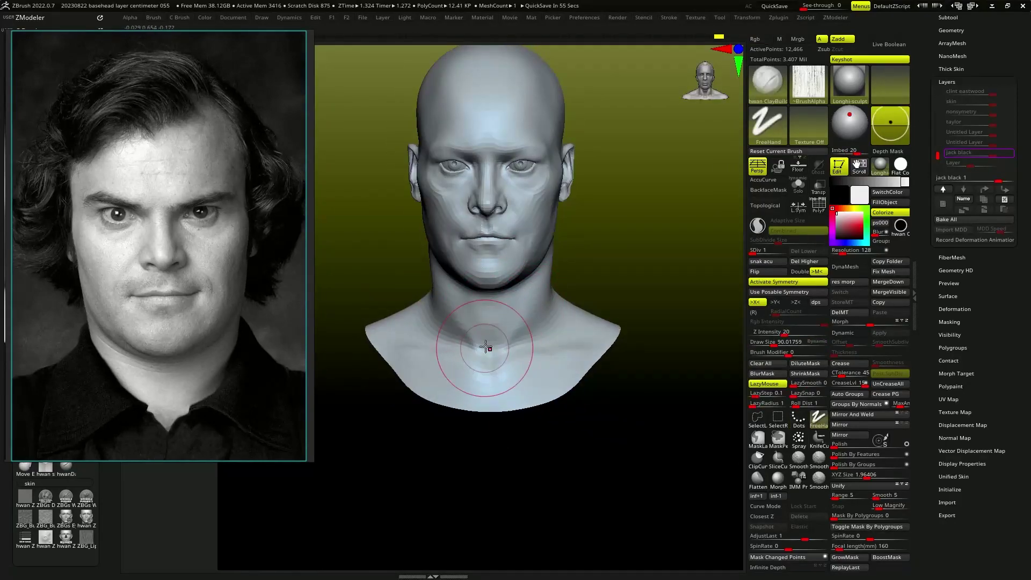
pyautogui.moveTo(458, 328)
pyautogui.mouseDown(button='right')
pyautogui.moveTo(471, 275)
pyautogui.moveTo(426, 294)
pyautogui.moveTo(437, 219)
pyautogui.moveTo(596, 326)
pyautogui.moveTo(534, 271)
pyautogui.moveTo(525, 229)
pyautogui.moveTo(556, 238)
pyautogui.moveTo(621, 223)
pyautogui.moveTo(597, 244)
pyautogui.mouseUp(button='right')
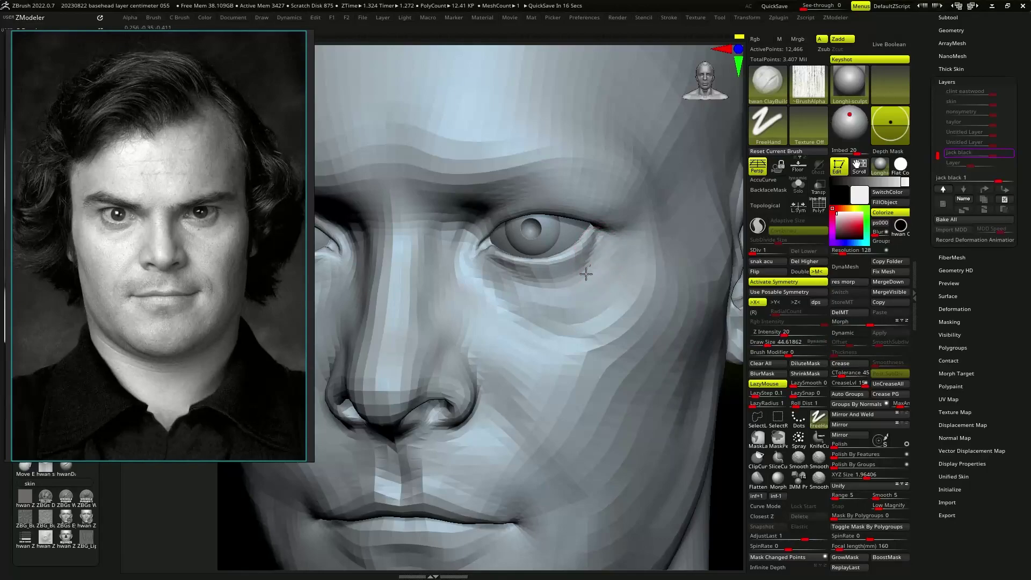
pyautogui.press('f')
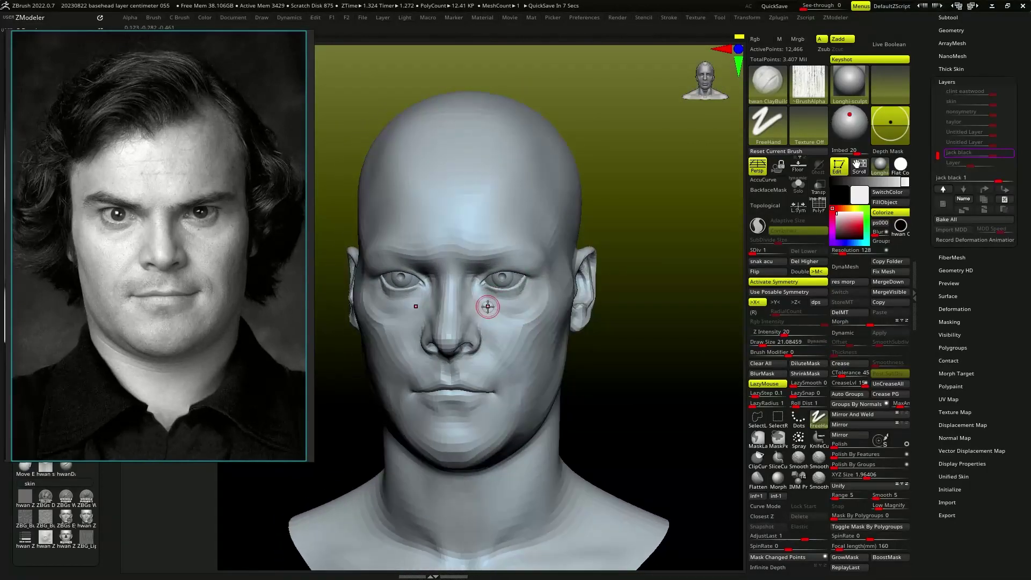
pyautogui.keyDown('alt'); pyautogui.moveTo(514, 285); pyautogui.dragTo(469, 259, button='right'); pyautogui.keyUp('alt')
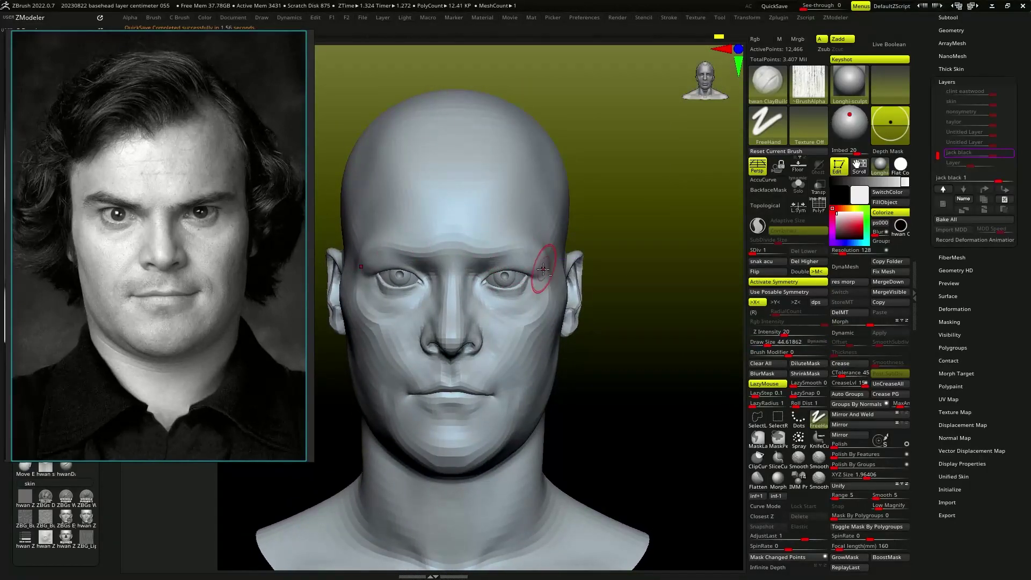
pyautogui.moveTo(543, 268)
pyautogui.mouseDown(button='right')
pyautogui.moveTo(534, 236)
pyautogui.moveTo(559, 241)
pyautogui.moveTo(610, 322)
pyautogui.moveTo(541, 340)
pyautogui.moveTo(558, 341)
pyautogui.moveTo(448, 355)
pyautogui.moveTo(473, 365)
pyautogui.moveTo(455, 413)
pyautogui.moveTo(460, 379)
pyautogui.moveTo(437, 356)
pyautogui.moveTo(605, 326)
pyautogui.moveTo(472, 340)
pyautogui.moveTo(502, 348)
pyautogui.moveTo(510, 338)
pyautogui.moveTo(494, 299)
pyautogui.moveTo(470, 321)
pyautogui.moveTo(598, 332)
pyautogui.mouseUp(button='right')
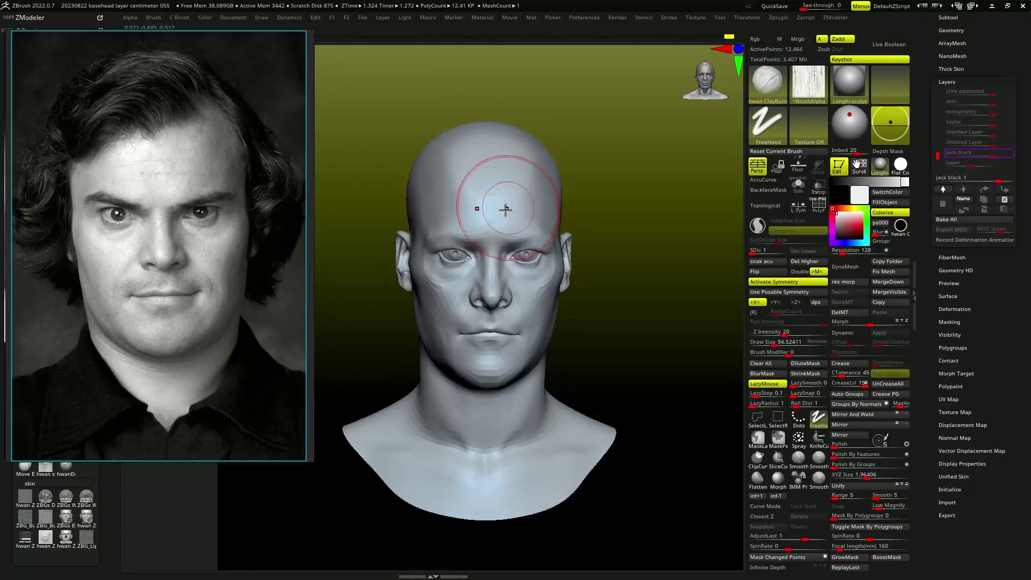
pyautogui.moveTo(500, 197)
pyautogui.mouseDown(button='right')
pyautogui.moveTo(471, 212)
pyautogui.moveTo(437, 207)
pyautogui.moveTo(448, 223)
pyautogui.moveTo(417, 224)
pyautogui.moveTo(398, 274)
pyautogui.moveTo(432, 292)
pyautogui.mouseUp(button='right')
pyautogui.press('b')
pyautogui.press('m')
pyautogui.press('v')
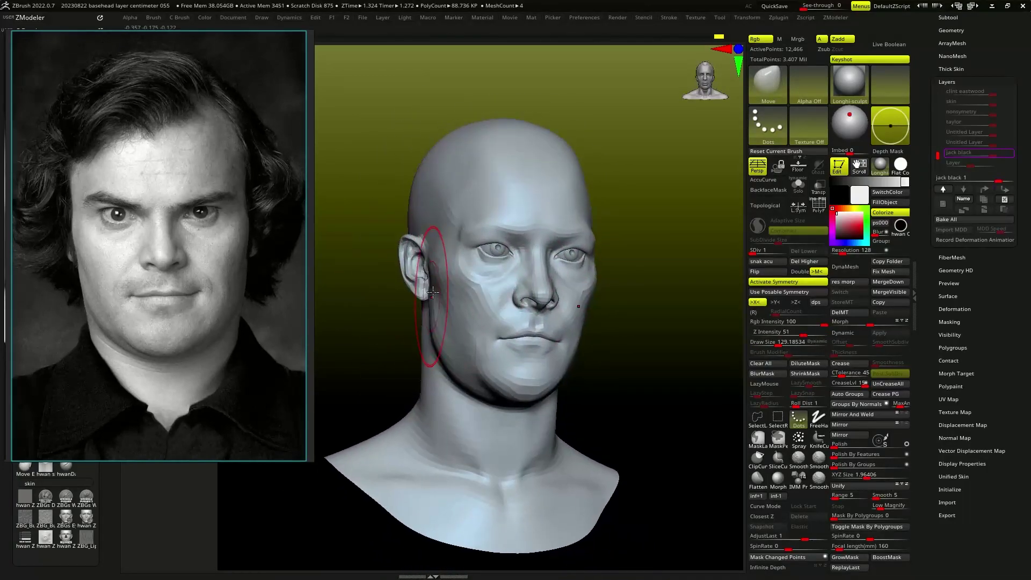
pyautogui.moveTo(449, 360)
pyautogui.mouseDown(button='right')
pyautogui.moveTo(421, 350)
pyautogui.moveTo(457, 383)
pyautogui.mouseUp(button='right')
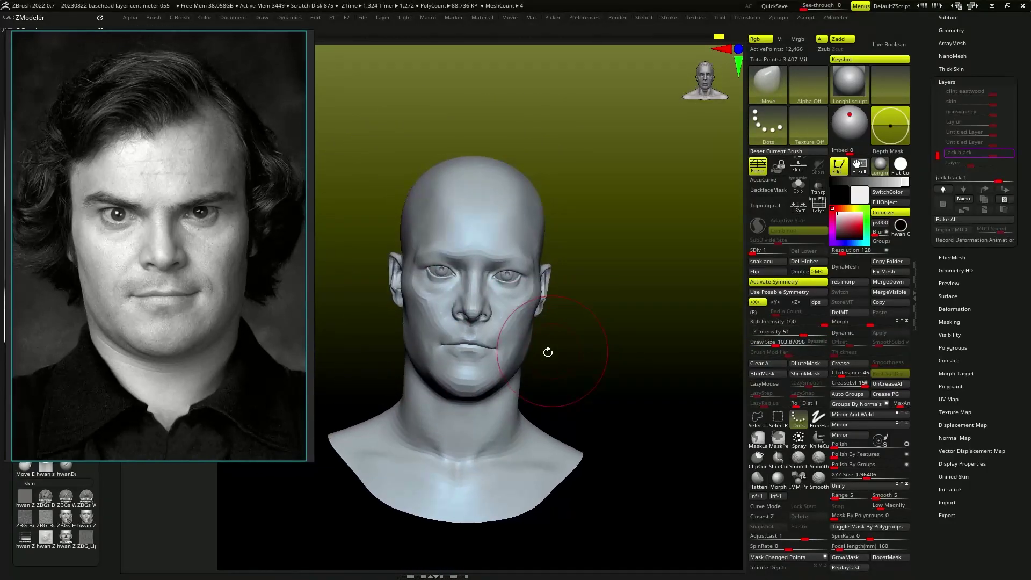
pyautogui.moveTo(547, 351)
pyautogui.mouseDown(button='right')
pyautogui.moveTo(448, 299)
pyautogui.moveTo(435, 327)
pyautogui.moveTo(444, 364)
pyautogui.mouseUp(button='right')
pyautogui.moveTo(409, 420)
pyautogui.mouseDown(button='right')
pyautogui.moveTo(401, 333)
pyautogui.moveTo(616, 361)
pyautogui.mouseUp(button='right')
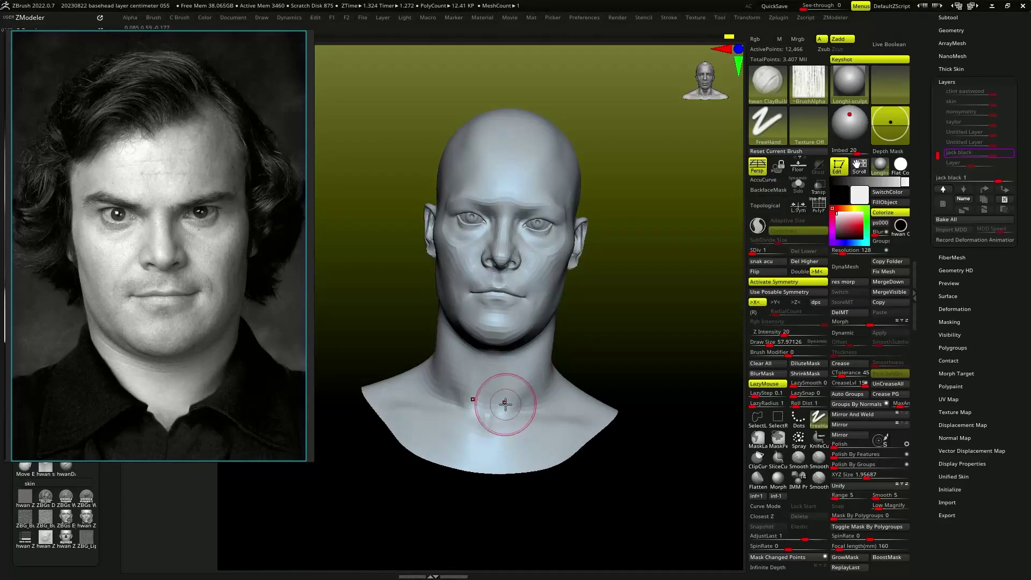
pyautogui.keyDown('ctrl'); pyautogui.moveTo(505, 403); pyautogui.dragTo(503, 423, button='right'); pyautogui.keyUp('ctrl')
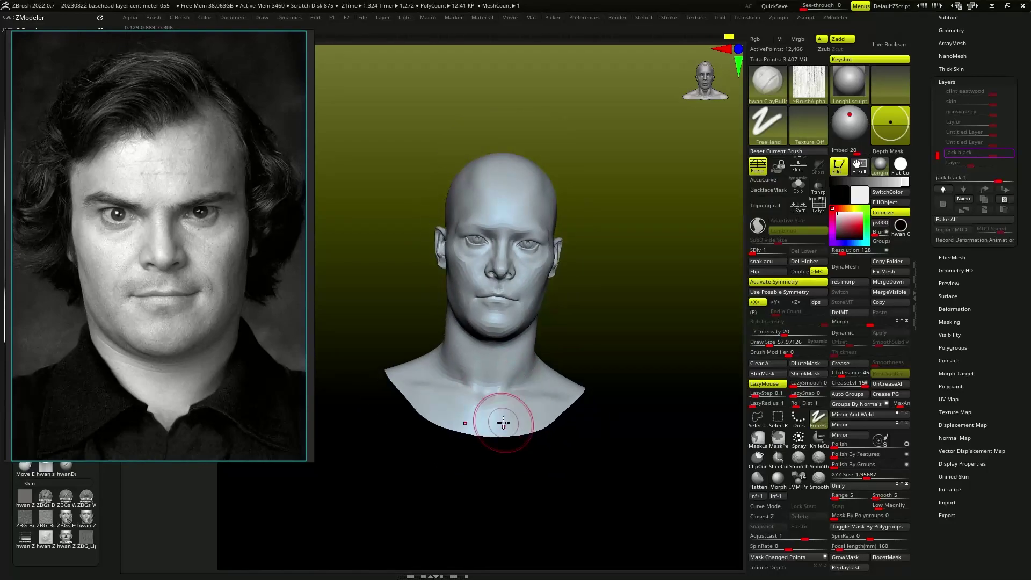
pyautogui.moveTo(436, 395); pyautogui.dragTo(523, 353, button='right')
pyautogui.moveTo(489, 291); pyautogui.dragTo(452, 299, button='right')
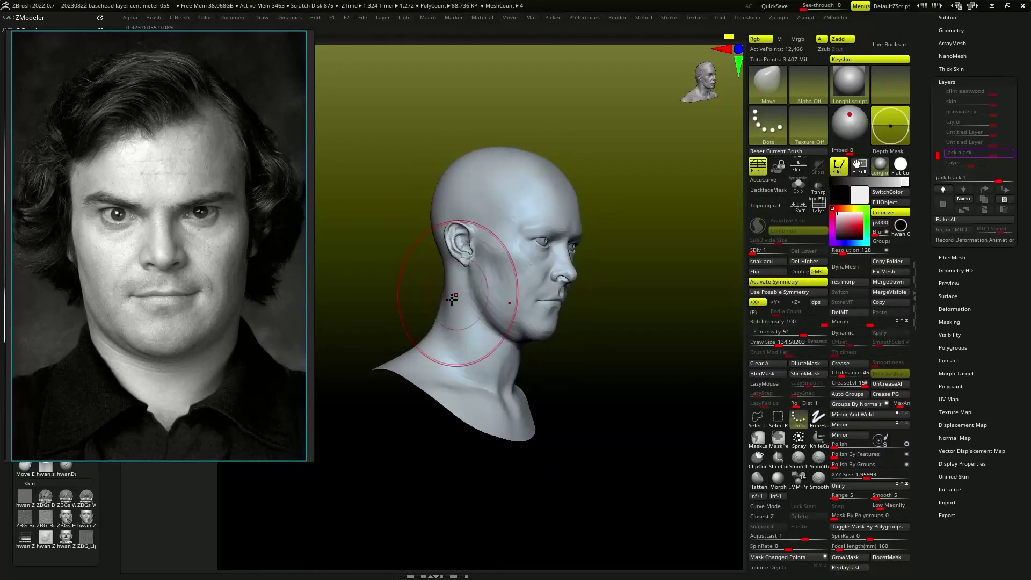
pyautogui.keyDown('ctrl'); pyautogui.moveTo(518, 279); pyautogui.dragTo(585, 326, button='right'); pyautogui.keyUp('ctrl')
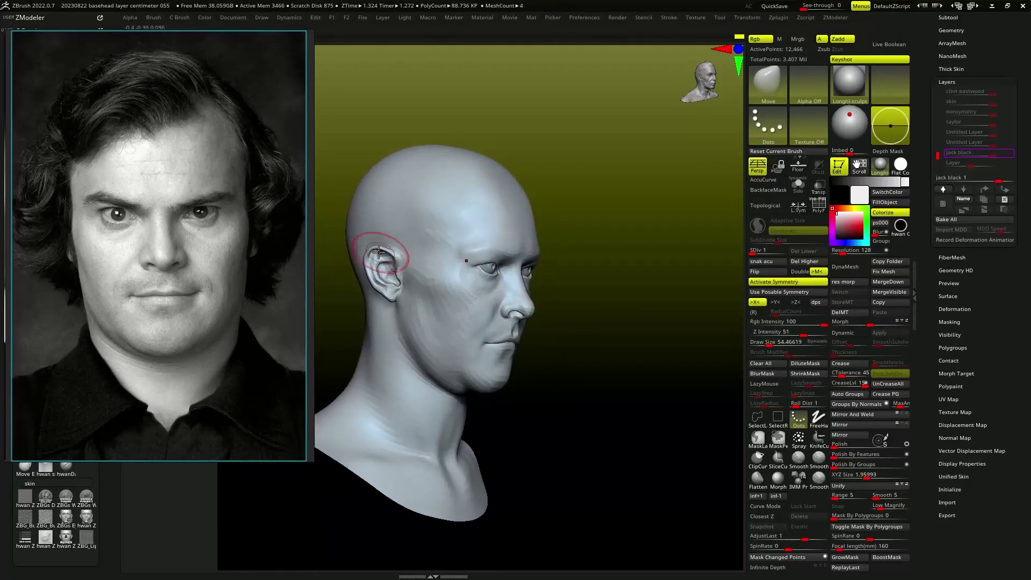
pyautogui.press('b')
# - Reselect the head subtool and frame the eye from the front
pyautogui.click(633, 230)
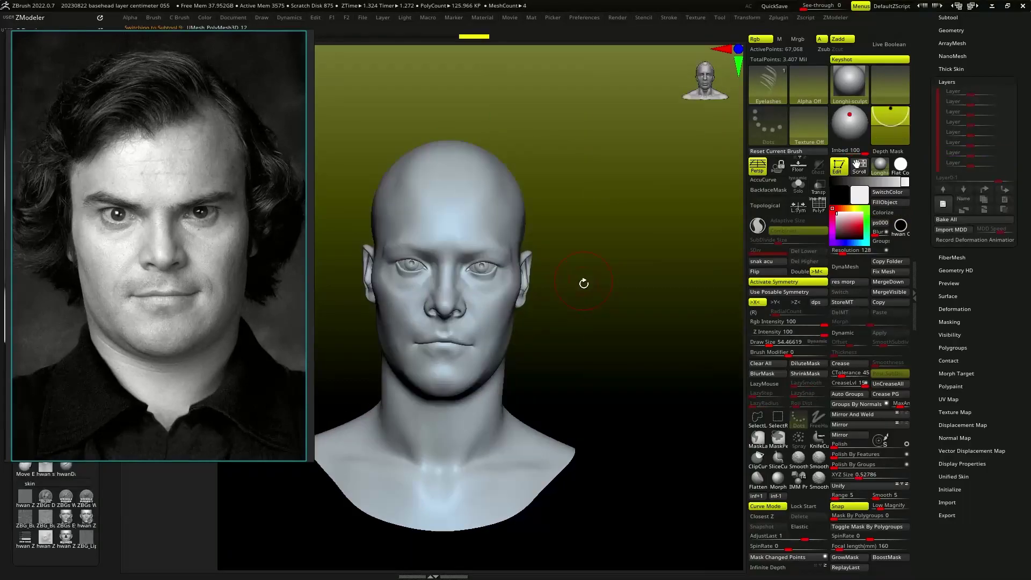
pyautogui.moveTo(582, 283)
pyautogui.keyDown('ctrl'); pyautogui.mouseDown(button='right')
pyautogui.moveTo(570, 267)
pyautogui.moveTo(511, 292)
pyautogui.moveTo(543, 295)
pyautogui.mouseUp(button='right'); pyautogui.keyUp('ctrl')
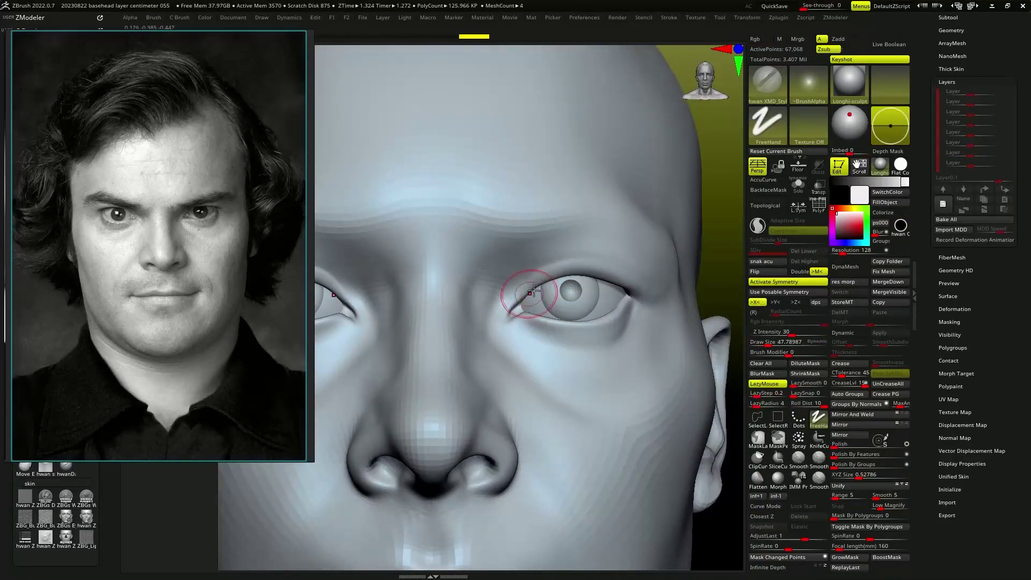
pyautogui.keyDown('alt'); pyautogui.click(543, 295); pyautogui.keyUp('alt')
pyautogui.moveTo(522, 338)
pyautogui.keyDown('ctrl'); pyautogui.mouseDown(button='right')
pyautogui.moveTo(607, 349)
pyautogui.moveTo(651, 299)
pyautogui.moveTo(585, 283)
pyautogui.moveTo(541, 299)
pyautogui.moveTo(639, 301)
pyautogui.moveTo(538, 323)
pyautogui.moveTo(472, 306)
pyautogui.moveTo(489, 291)
pyautogui.mouseUp(button='right'); pyautogui.keyUp('ctrl')
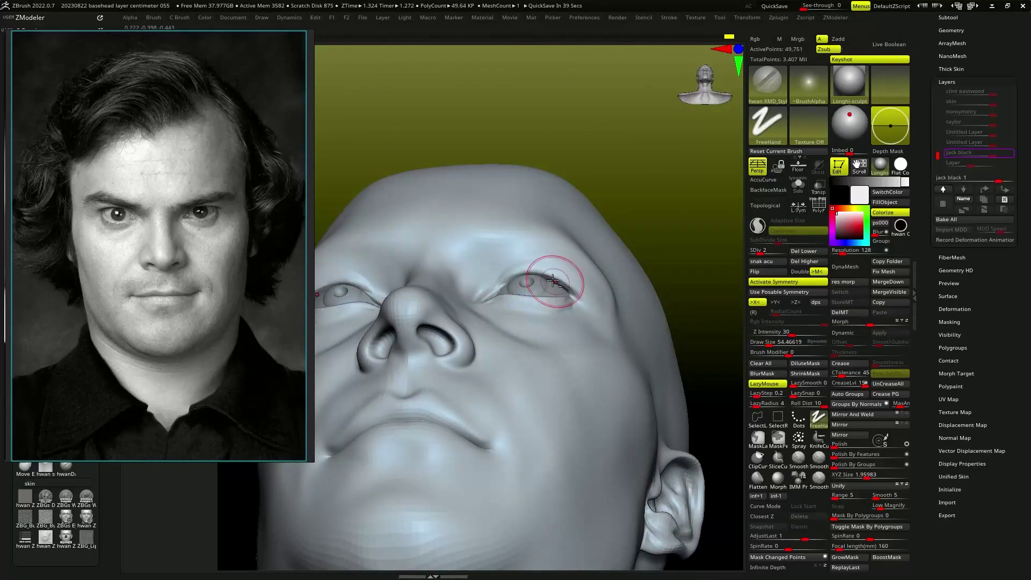
pyautogui.moveTo(552, 280)
pyautogui.mouseDown(button='right')
pyautogui.moveTo(461, 357)
pyautogui.moveTo(474, 345)
pyautogui.moveTo(502, 368)
pyautogui.moveTo(486, 386)
pyautogui.moveTo(461, 292)
pyautogui.moveTo(552, 322)
pyautogui.moveTo(412, 301)
pyautogui.mouseUp(button='right')
# - Build up the left eyelid and surrounding area with ClayBuildup
pyautogui.press('b')
pyautogui.press('c')
pyautogui.press('b')
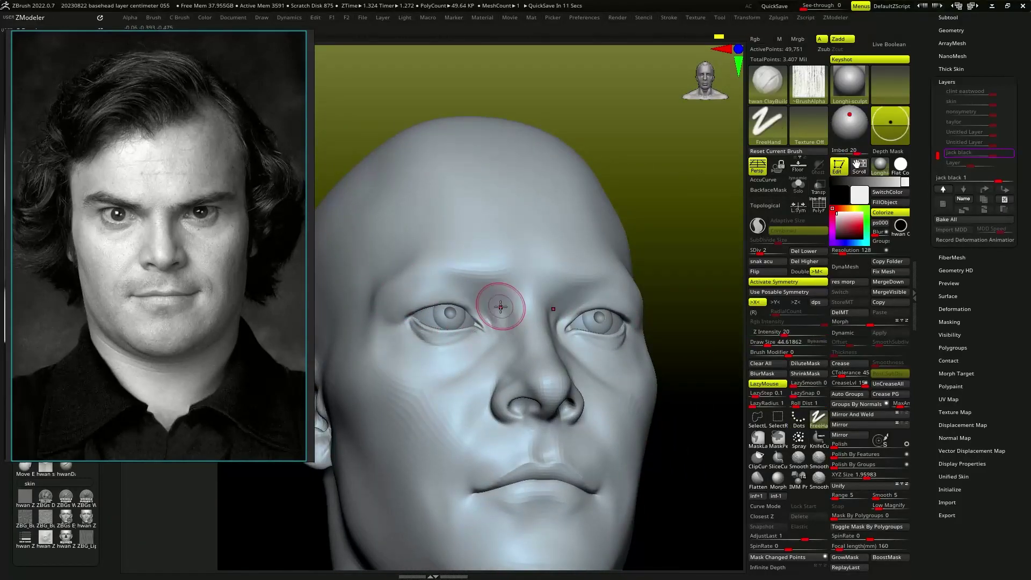
pyautogui.moveTo(500, 306)
pyautogui.keyDown('ctrl'); pyautogui.mouseDown(button='right')
pyautogui.moveTo(563, 317)
pyautogui.moveTo(403, 333)
pyautogui.moveTo(419, 333)
pyautogui.moveTo(387, 322)
pyautogui.moveTo(474, 375)
pyautogui.moveTo(467, 370)
pyautogui.moveTo(536, 274)
pyautogui.moveTo(529, 307)
pyautogui.moveTo(551, 322)
pyautogui.moveTo(534, 370)
pyautogui.moveTo(574, 388)
pyautogui.moveTo(553, 372)
pyautogui.moveTo(571, 345)
pyautogui.moveTo(565, 369)
pyautogui.moveTo(550, 358)
pyautogui.moveTo(553, 316)
pyautogui.moveTo(603, 280)
pyautogui.moveTo(563, 269)
pyautogui.moveTo(504, 354)
pyautogui.moveTo(533, 356)
pyautogui.moveTo(497, 396)
pyautogui.moveTo(515, 370)
pyautogui.moveTo(561, 368)
pyautogui.moveTo(550, 398)
pyautogui.moveTo(548, 345)
pyautogui.moveTo(485, 363)
pyautogui.moveTo(522, 329)
pyautogui.moveTo(501, 346)
pyautogui.moveTo(487, 322)
pyautogui.moveTo(603, 294)
pyautogui.moveTo(595, 285)
pyautogui.moveTo(621, 295)
pyautogui.moveTo(625, 264)
pyautogui.moveTo(605, 249)
pyautogui.mouseUp(button='right'); pyautogui.keyUp('ctrl')
pyautogui.press('b')
pyautogui.press('c')
pyautogui.press('b')
pyautogui.press('b')
pyautogui.press('c')
pyautogui.press('b')
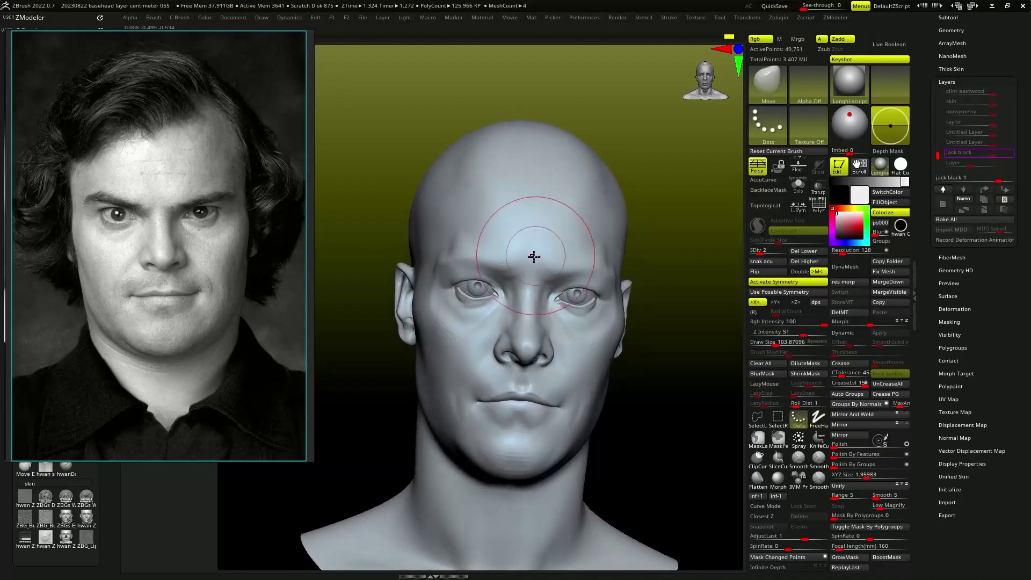
# - Work the cheeks in three-quarter view, alternating ClayBuildup and Move brushes
pyautogui.moveTo(569, 269)
pyautogui.keyDown('ctrl'); pyautogui.mouseDown(button='right')
pyautogui.moveTo(543, 344)
pyautogui.moveTo(572, 368)
pyautogui.moveTo(610, 361)
pyautogui.mouseUp(button='right'); pyautogui.keyUp('ctrl')
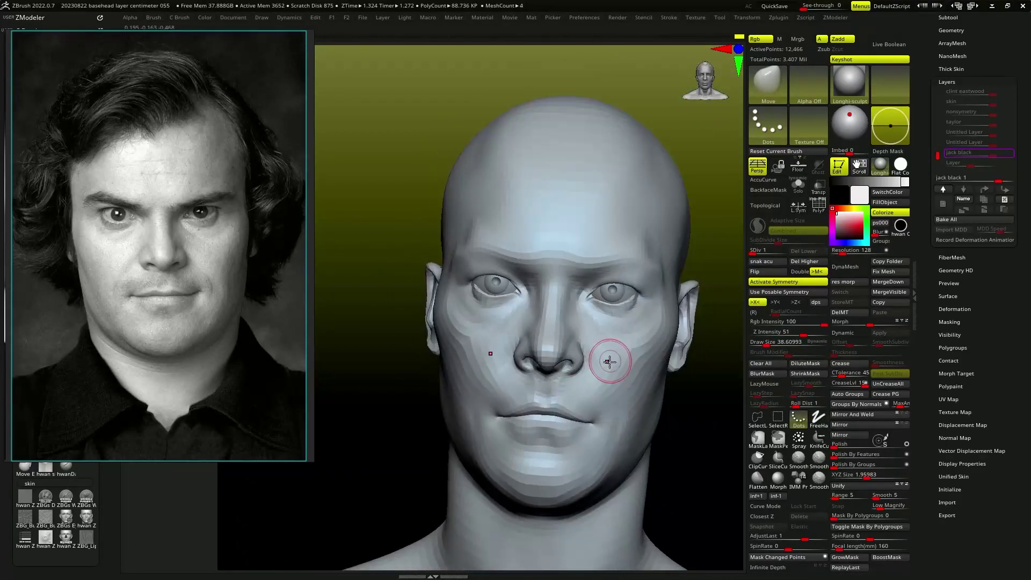
pyautogui.moveTo(484, 368)
pyautogui.mouseDown(button='right')
pyautogui.moveTo(493, 376)
pyautogui.moveTo(489, 409)
pyautogui.moveTo(483, 323)
pyautogui.moveTo(476, 312)
pyautogui.moveTo(445, 321)
pyautogui.moveTo(467, 268)
pyautogui.moveTo(460, 253)
pyautogui.moveTo(462, 280)
pyautogui.moveTo(530, 299)
pyautogui.moveTo(553, 293)
pyautogui.moveTo(548, 305)
pyautogui.mouseUp(button='right')
pyautogui.press('b')
pyautogui.press('c')
pyautogui.press('b')
pyautogui.press('b')
pyautogui.press('m')
pyautogui.press('v')
pyautogui.press('b')
pyautogui.press('c')
pyautogui.press('b')
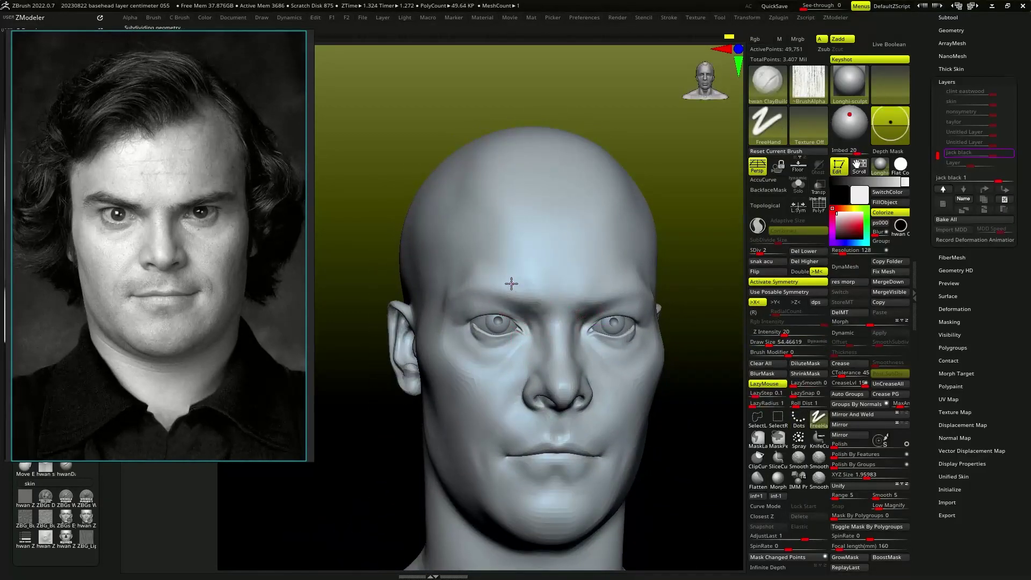
# - Broadly reshape the mouth and jaw, then position the eyelash subtool with Transpose
pyautogui.press('b')
pyautogui.press('m')
pyautogui.press('v')
pyautogui.moveTo(484, 295)
pyautogui.keyDown('ctrl'); pyautogui.mouseDown(button='right')
pyautogui.moveTo(679, 318)
pyautogui.moveTo(661, 412)
pyautogui.mouseUp(button='right'); pyautogui.keyUp('ctrl')
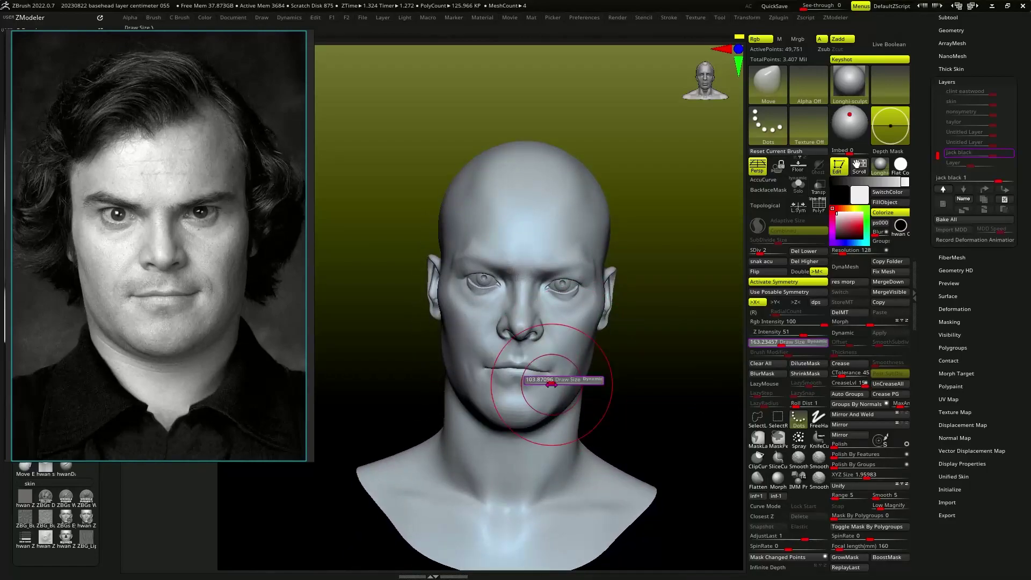
pyautogui.moveTo(596, 375)
pyautogui.mouseDown(button='right')
pyautogui.moveTo(656, 336)
pyautogui.moveTo(590, 333)
pyautogui.moveTo(647, 378)
pyautogui.moveTo(631, 396)
pyautogui.moveTo(544, 379)
pyautogui.moveTo(668, 346)
pyautogui.moveTo(644, 376)
pyautogui.mouseUp(button='right')
pyautogui.press('b')
pyautogui.click(656, 336)
pyautogui.press('w')
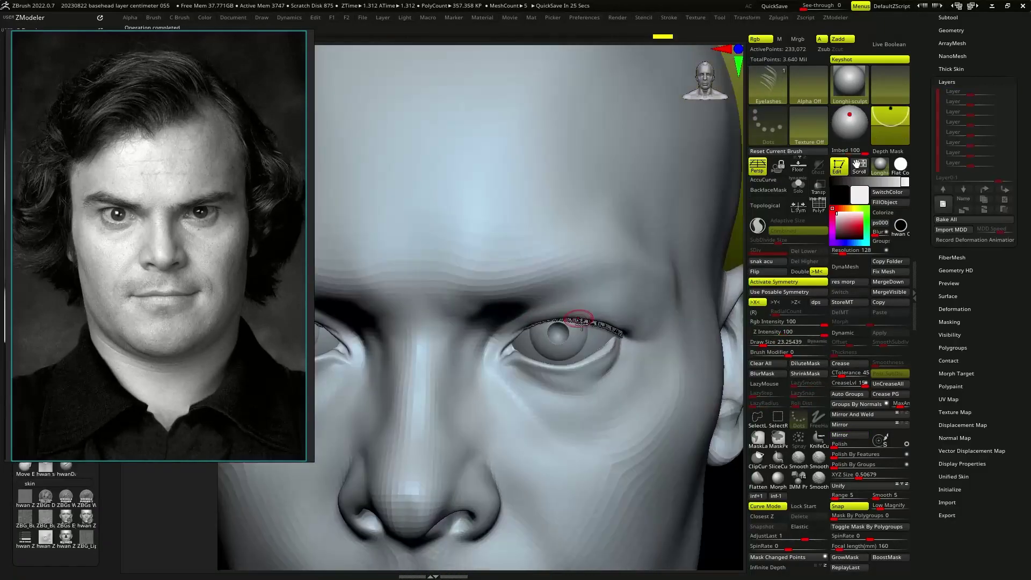
# - Draw and commit an Eyelashes curve along the lower eyelid
pyautogui.moveTo(544, 370); pyautogui.dragTo(633, 340)
pyautogui.press('b')
pyautogui.press('m')
pyautogui.press('e')
pyautogui.moveTo(633, 340)
pyautogui.mouseDown(button='right')
pyautogui.moveTo(621, 323)
pyautogui.moveTo(575, 402)
pyautogui.moveTo(608, 365)
pyautogui.moveTo(487, 338)
pyautogui.moveTo(545, 347)
pyautogui.moveTo(590, 376)
pyautogui.moveTo(644, 349)
pyautogui.mouseUp(button='right')
# - Settle the lower eyelash subtool onto the lid using MoveF with BackfaceMask
pyautogui.press('b')
pyautogui.press('m')
pyautogui.press('f')
pyautogui.keyDown('alt'); pyautogui.click(546, 348); pyautogui.keyUp('alt')
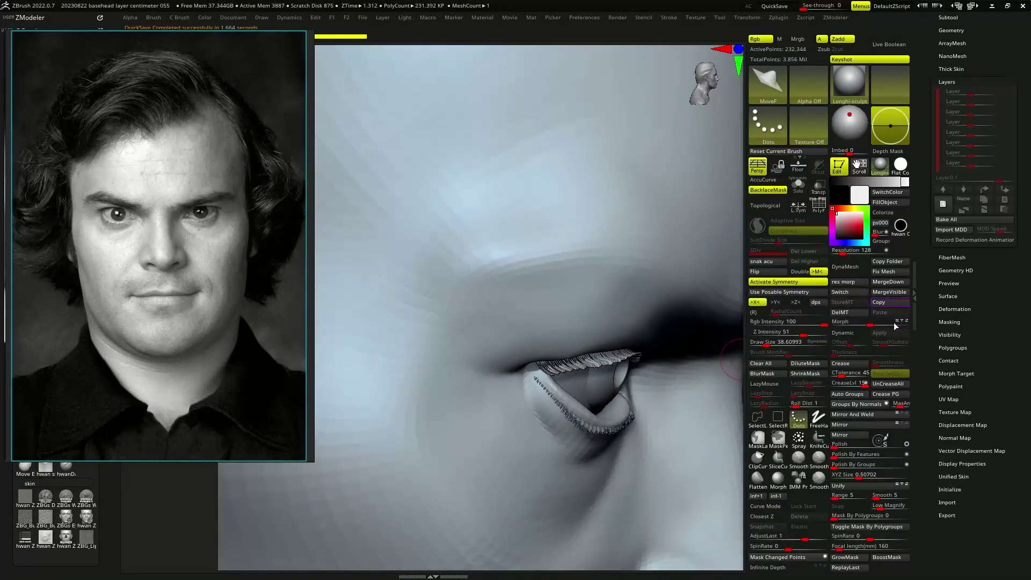
pyautogui.moveTo(744, 360); pyautogui.dragTo(695, 411, button='right')
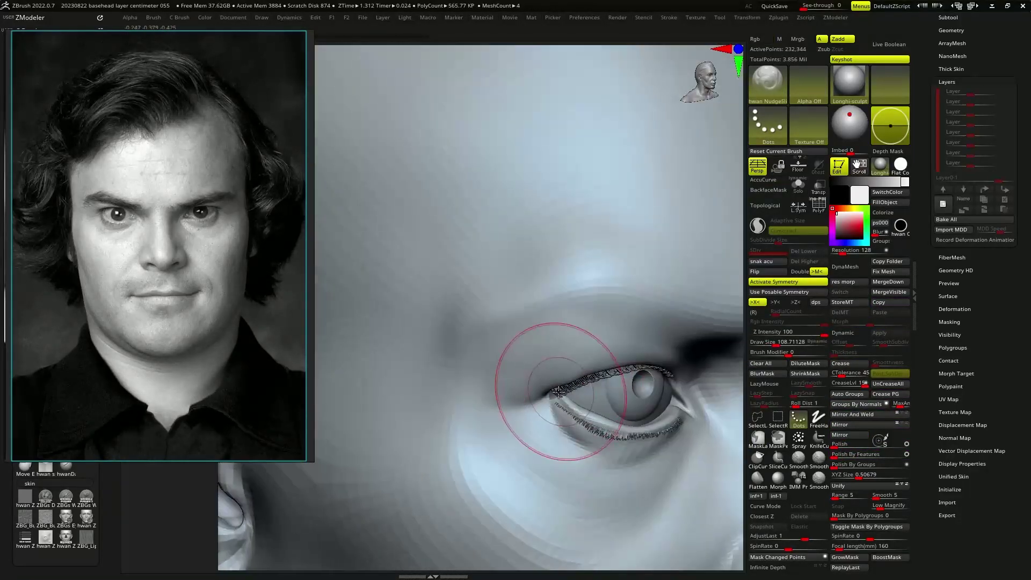
pyautogui.moveTo(558, 392); pyautogui.dragTo(634, 387, button='right')
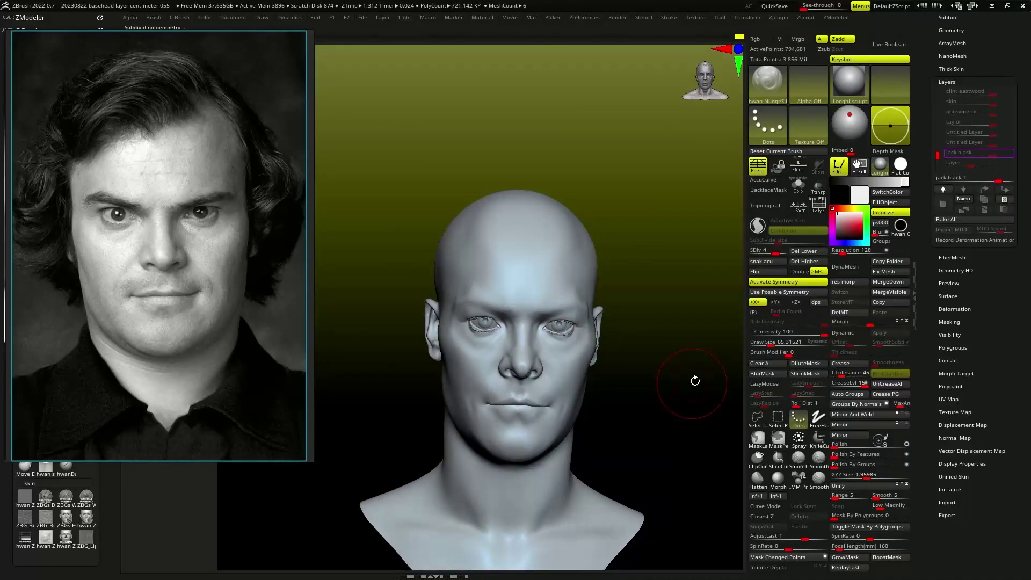
# - Sculpt eyebrow hair strokes with ZBGs_Standard and tidy them with Morph
pyautogui.press('b')
pyautogui.click(634, 215)
pyautogui.moveTo(634, 214)
pyautogui.keyDown('alt'); pyautogui.mouseDown(button='right')
pyautogui.moveTo(527, 312)
pyautogui.moveTo(423, 308)
pyautogui.moveTo(518, 320)
pyautogui.mouseUp(button='right'); pyautogui.keyUp('alt')
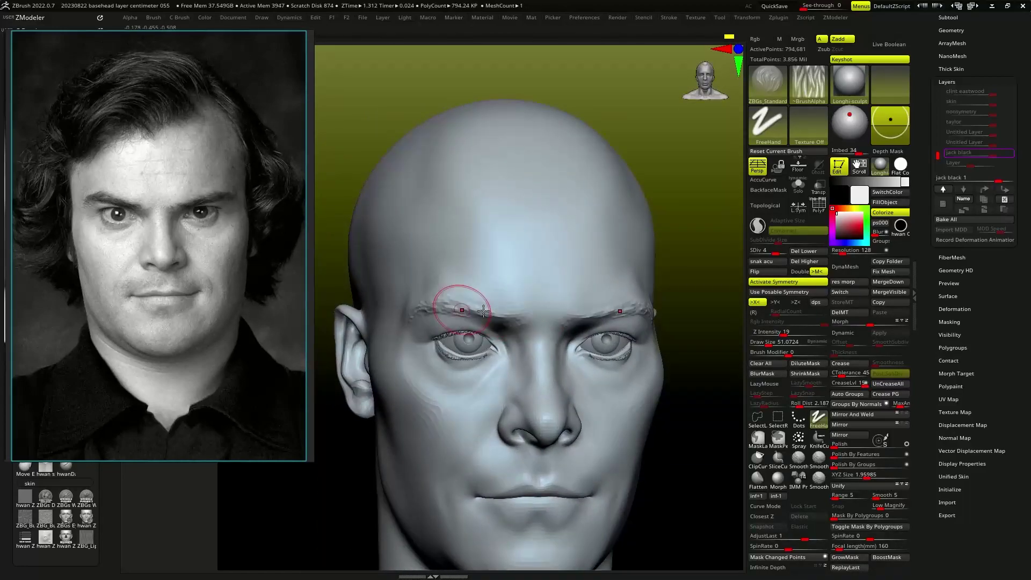
pyautogui.press('b')
pyautogui.press('m')
pyautogui.press('r')
pyautogui.moveTo(460, 299); pyautogui.dragTo(467, 283, button='right')
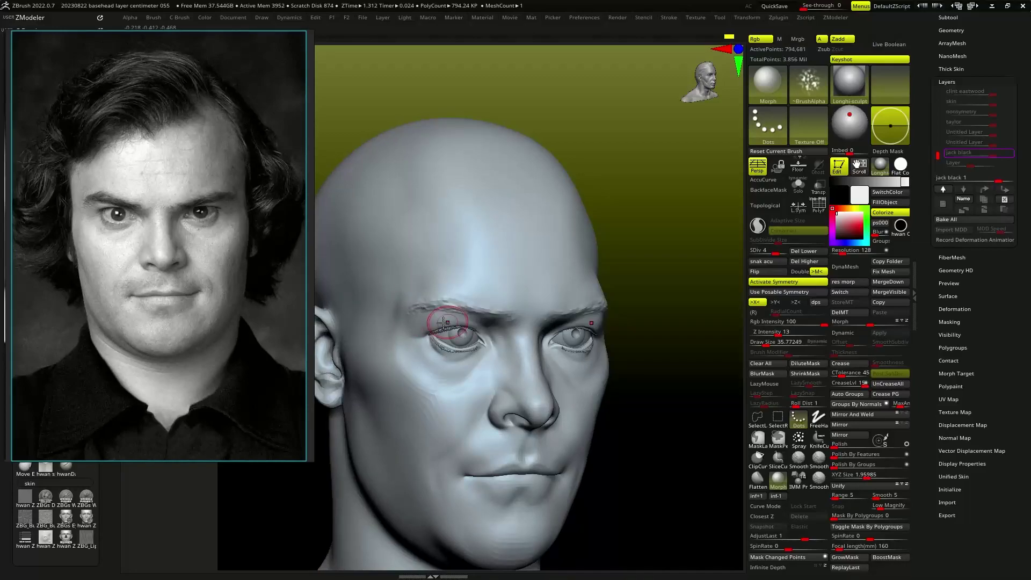
pyautogui.moveTo(443, 322); pyautogui.dragTo(518, 329, button='right')
# - Refine the brows with a Zsub brush and divide the head to SDiv 5
pyautogui.press('b')
pyautogui.press('h')
pyautogui.press('s')
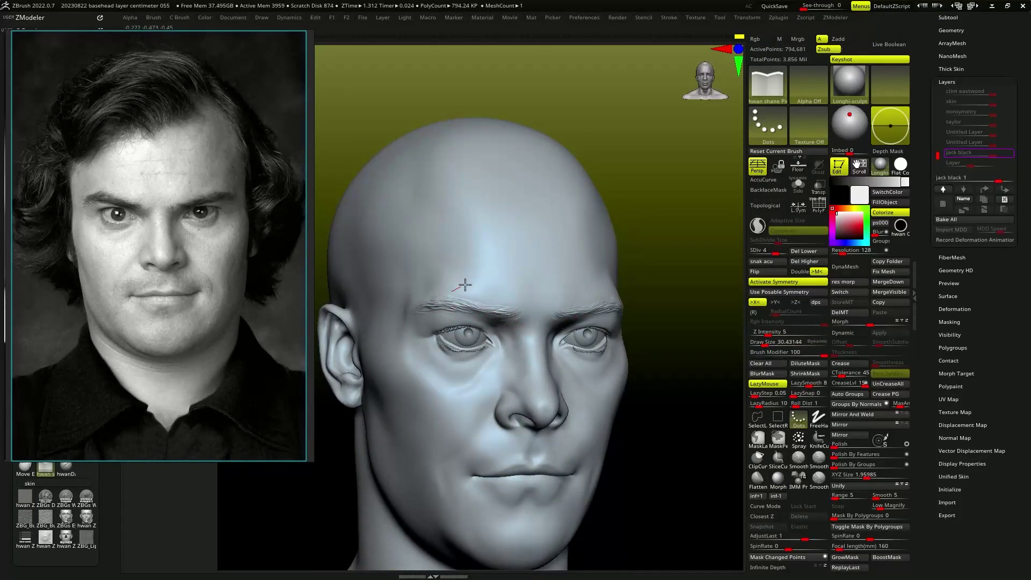
pyautogui.moveTo(465, 285); pyautogui.dragTo(680, 411, button='right')
pyautogui.moveTo(688, 462)
pyautogui.mouseDown(button='right')
pyautogui.moveTo(635, 361)
pyautogui.moveTo(667, 349)
pyautogui.mouseUp(button='right')
pyautogui.press('d')
pyautogui.press('b')
pyautogui.click(657, 518)
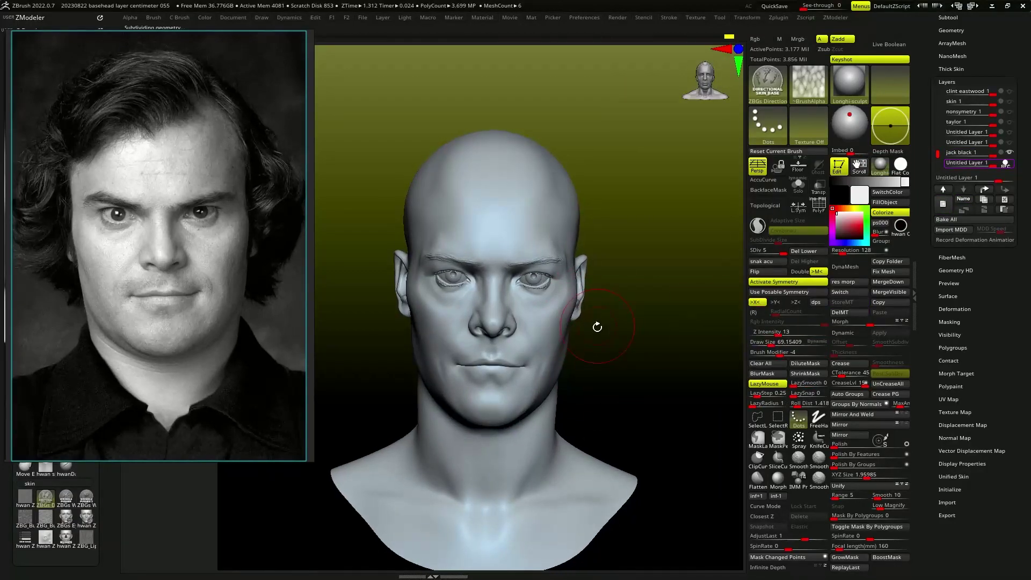
# - Add directional skin texture across the face and clean it up with Morph
pyautogui.moveTo(597, 326)
pyautogui.keyDown('ctrl'); pyautogui.mouseDown(button='right')
pyautogui.moveTo(536, 288)
pyautogui.moveTo(472, 322)
pyautogui.moveTo(427, 260)
pyautogui.moveTo(428, 372)
pyautogui.moveTo(543, 214)
pyautogui.moveTo(545, 172)
pyautogui.moveTo(414, 184)
pyautogui.moveTo(471, 396)
pyautogui.moveTo(479, 362)
pyautogui.moveTo(571, 345)
pyautogui.moveTo(537, 214)
pyautogui.moveTo(490, 154)
pyautogui.moveTo(462, 212)
pyautogui.moveTo(451, 195)
pyautogui.moveTo(519, 208)
pyautogui.mouseUp(button='right'); pyautogui.keyUp('ctrl')
pyautogui.press('b')
pyautogui.press('m')
pyautogui.press('o')
pyautogui.moveTo(452, 362); pyautogui.dragTo(574, 402, button='right')
pyautogui.moveTo(576, 453); pyautogui.dragTo(606, 473, button='right')
# - Sculpt eyelid creases with the ZBGs Eye Lid brush, smoothing with Morph
pyautogui.press('b')
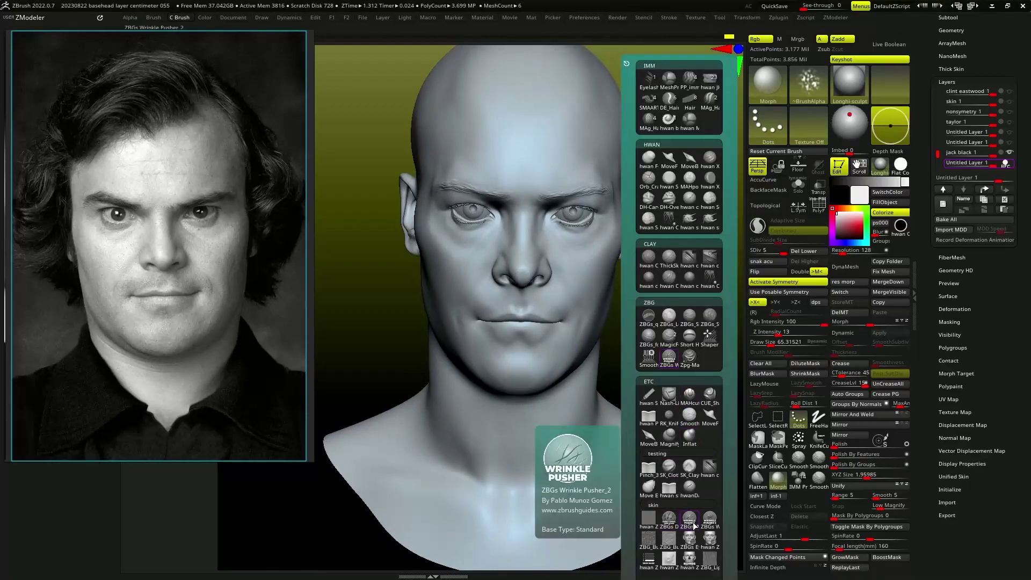
pyautogui.click(690, 537)
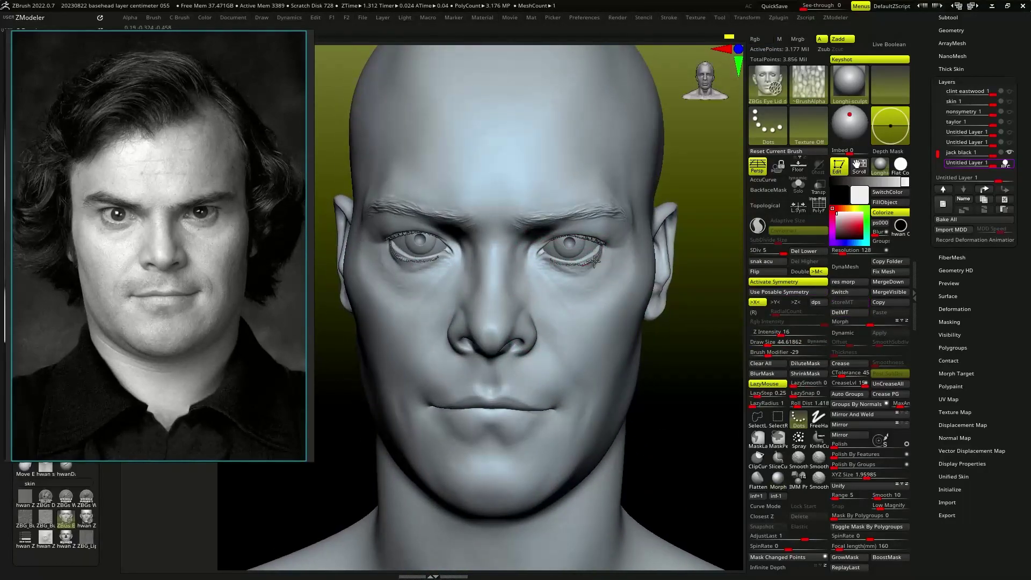
pyautogui.moveTo(600, 239)
pyautogui.mouseDown(button='right')
pyautogui.moveTo(531, 268)
pyautogui.moveTo(472, 249)
pyautogui.moveTo(426, 303)
pyautogui.moveTo(413, 357)
pyautogui.moveTo(471, 396)
pyautogui.moveTo(553, 363)
pyautogui.moveTo(518, 184)
pyautogui.moveTo(386, 195)
pyautogui.moveTo(424, 258)
pyautogui.moveTo(472, 252)
pyautogui.mouseUp(button='right')
pyautogui.click(778, 477)
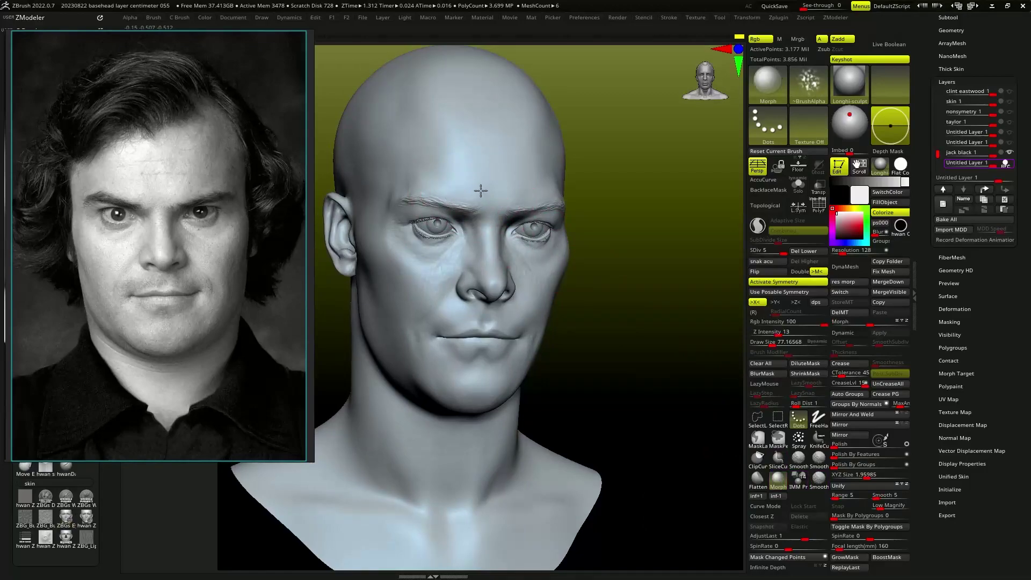
pyautogui.moveTo(389, 217); pyautogui.dragTo(437, 263, button='right')
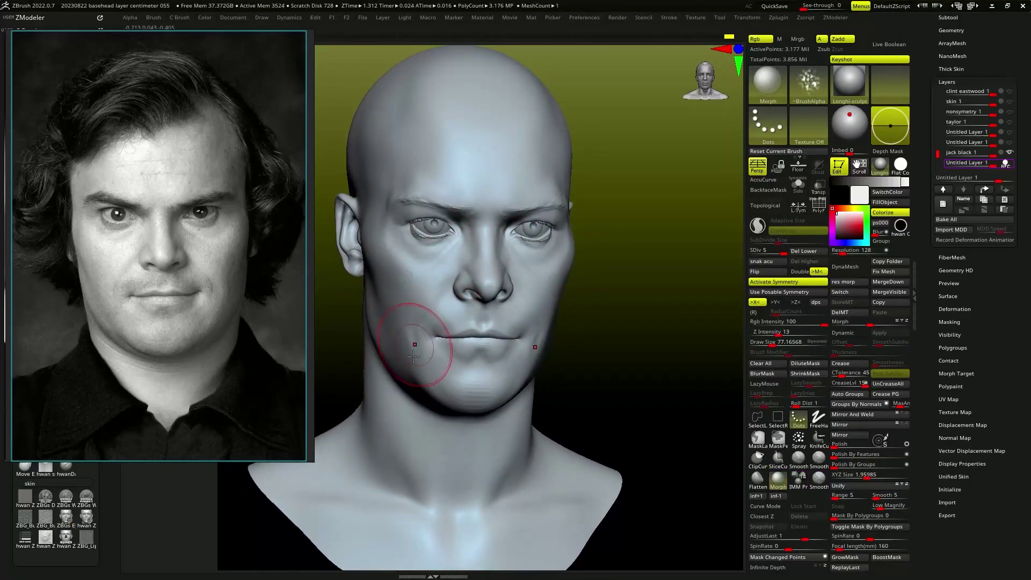
pyautogui.moveTo(413, 356)
pyautogui.mouseDown(button='right')
pyautogui.moveTo(483, 354)
pyautogui.moveTo(590, 318)
pyautogui.mouseUp(button='right')
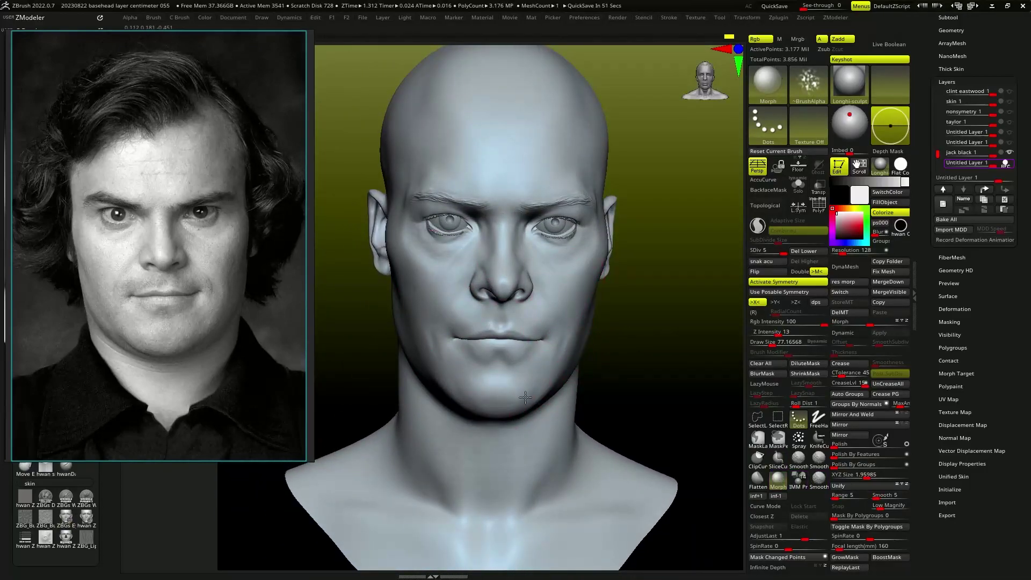
pyautogui.moveTo(525, 396); pyautogui.dragTo(635, 363, button='right')
# - Add lip lines and detail the outer eye corner with the eye brush
pyautogui.press('b')
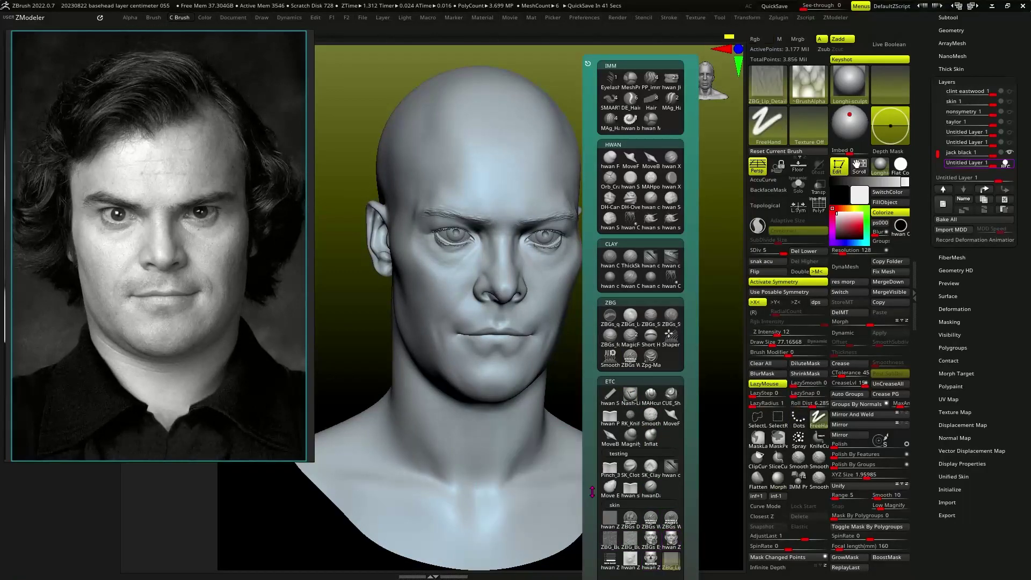
pyautogui.moveTo(592, 491)
pyautogui.keyDown('ctrl'); pyautogui.mouseDown(button='right')
pyautogui.moveTo(552, 340)
pyautogui.moveTo(617, 344)
pyautogui.moveTo(587, 330)
pyautogui.moveTo(616, 310)
pyautogui.mouseUp(button='right'); pyautogui.keyUp('ctrl')
pyautogui.click(778, 478)
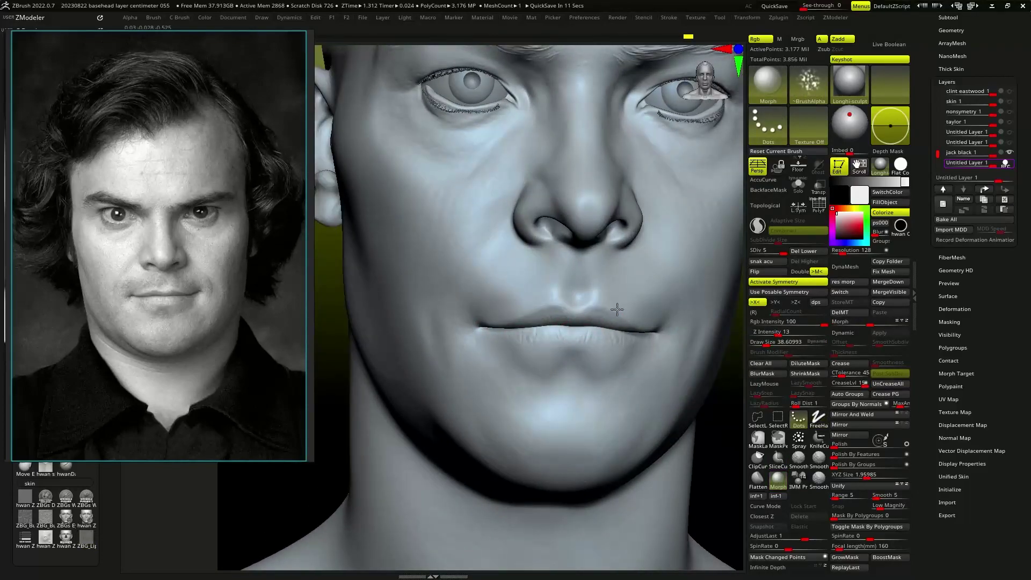
pyautogui.press('b')
pyautogui.click(697, 252)
pyautogui.moveTo(698, 253)
pyautogui.mouseDown(button='right')
pyautogui.moveTo(544, 233)
pyautogui.moveTo(525, 218)
pyautogui.mouseUp(button='right')
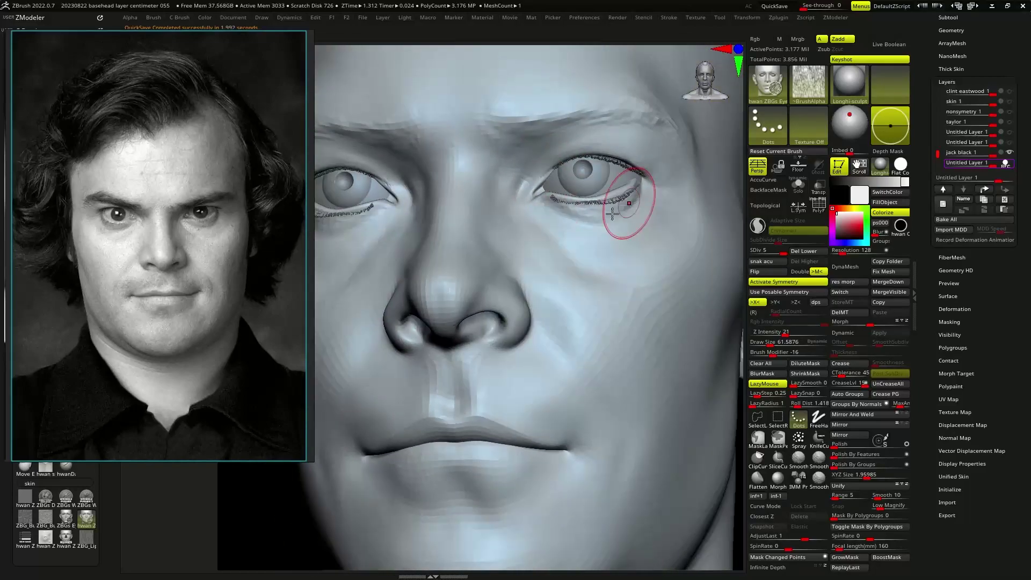
pyautogui.keyDown('alt'); pyautogui.moveTo(628, 207); pyautogui.dragTo(719, 330, button='right'); pyautogui.keyUp('alt')
# - Stamp ZBG_Bumpy skin texture onto the face with the Dots stroke
pyautogui.press('f')
pyautogui.press('b')
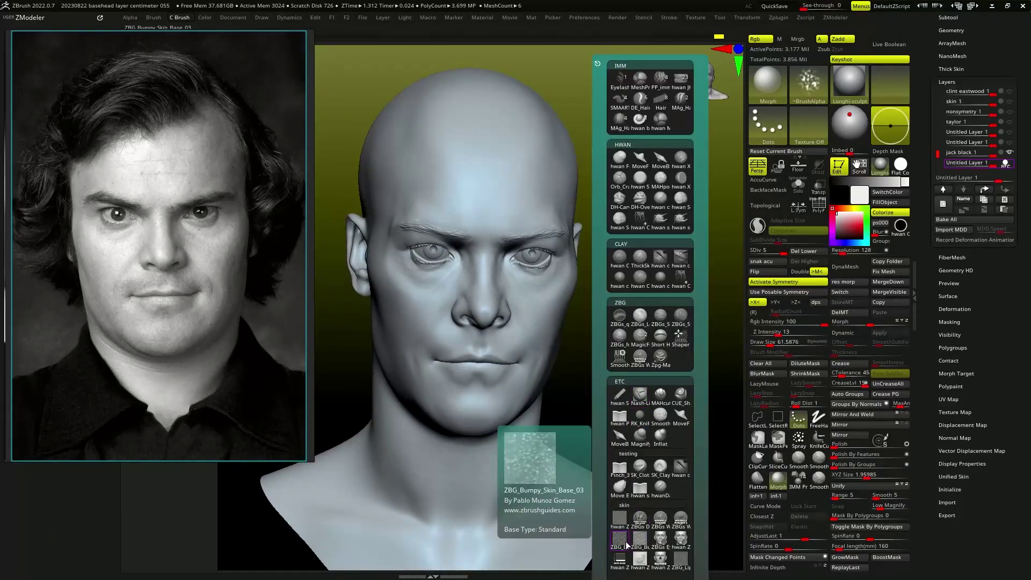
pyautogui.click(636, 544)
pyautogui.keyDown('ctrl'); pyautogui.moveTo(494, 397); pyautogui.dragTo(498, 380, button='right'); pyautogui.keyUp('ctrl')
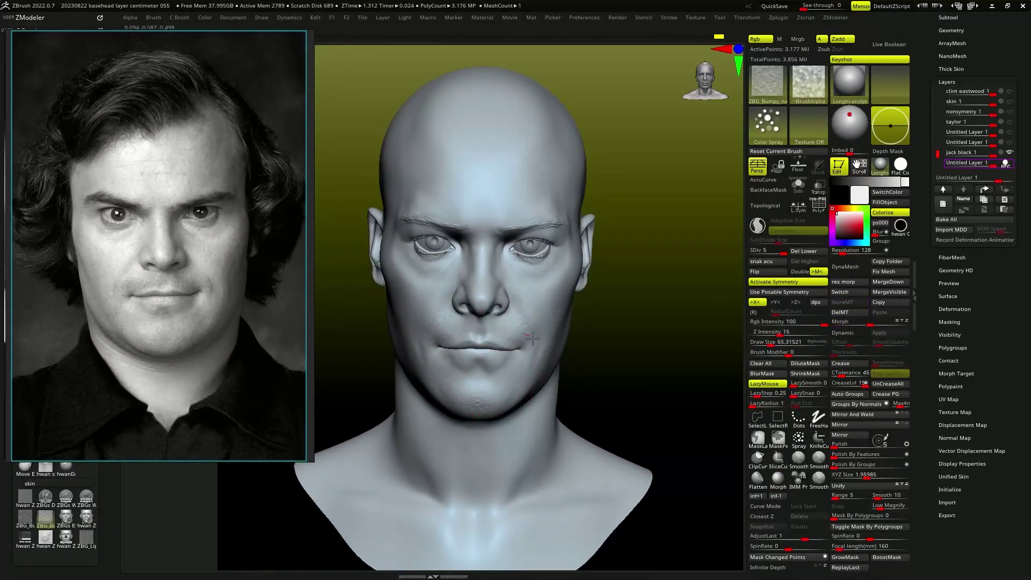
pyautogui.moveTo(532, 267)
pyautogui.mouseDown(button='right')
pyautogui.moveTo(402, 322)
pyautogui.moveTo(460, 425)
pyautogui.moveTo(528, 386)
pyautogui.moveTo(440, 343)
pyautogui.moveTo(531, 249)
pyautogui.mouseUp(button='right')
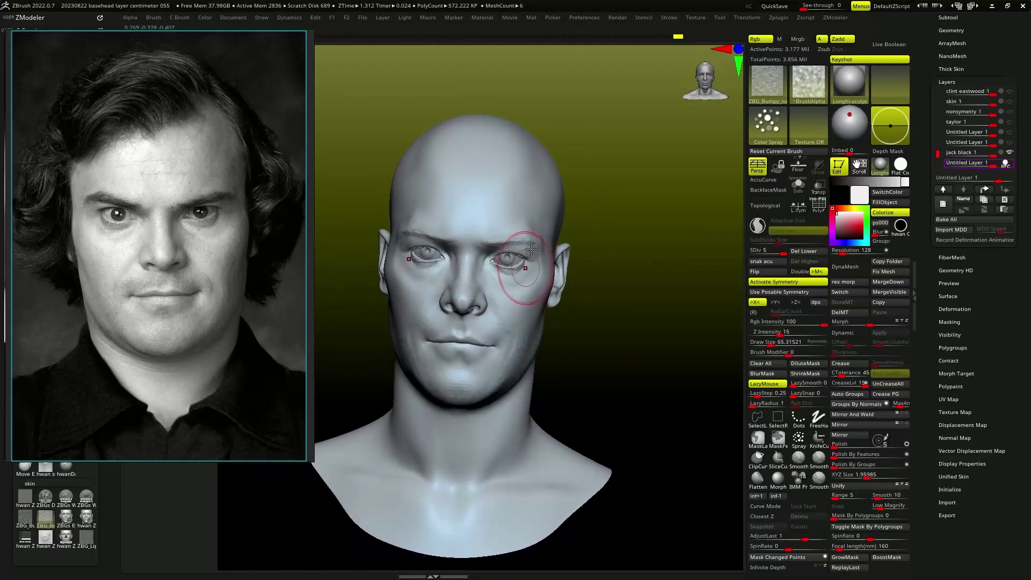
pyautogui.moveTo(519, 208); pyautogui.dragTo(407, 316, button='right')
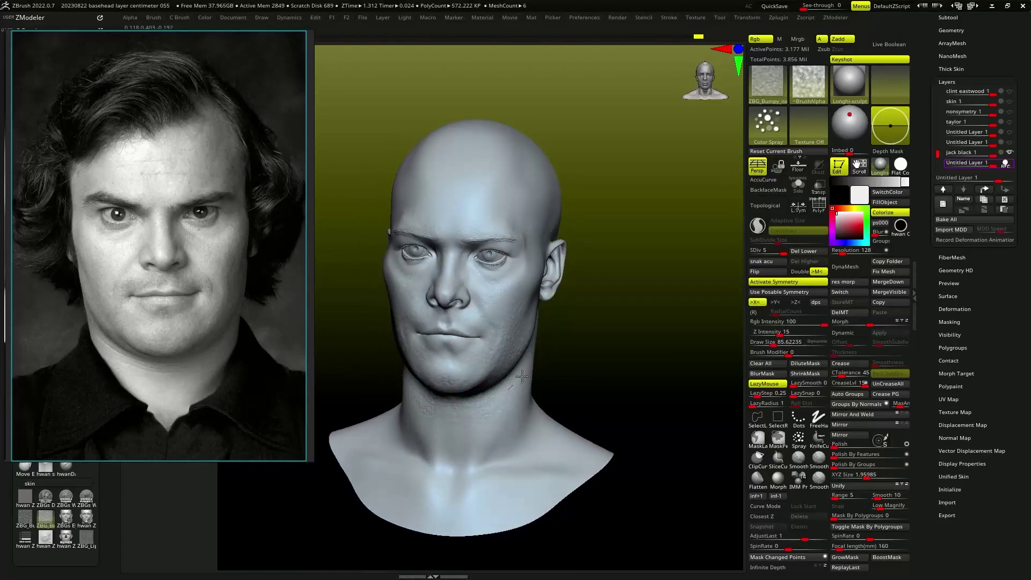
pyautogui.moveTo(643, 332); pyautogui.dragTo(633, 322, button='right')
pyautogui.press('b')
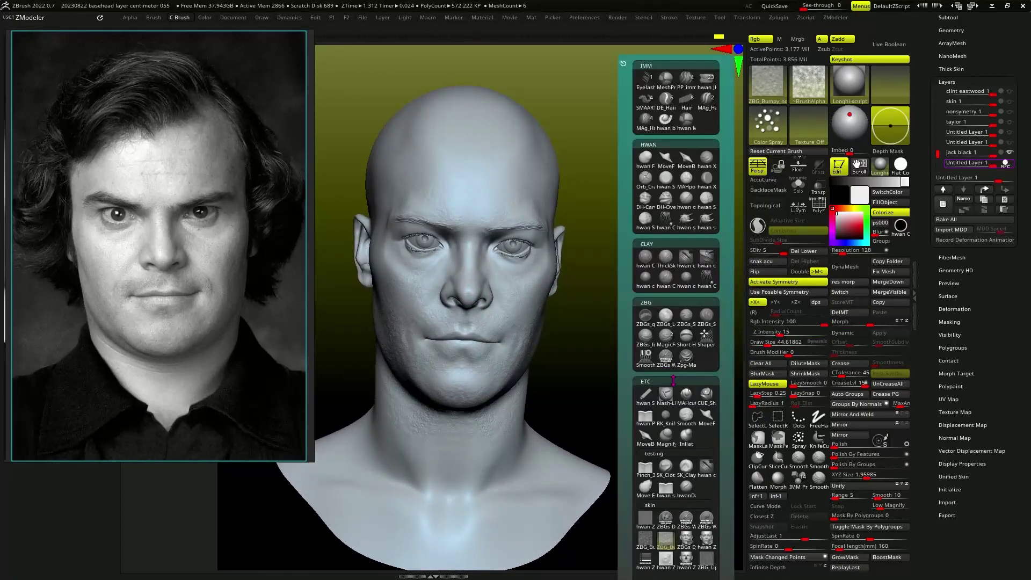
pyautogui.click(676, 225)
pyautogui.keyDown('alt'); pyautogui.moveTo(537, 349); pyautogui.dragTo(470, 408, button='right'); pyautogui.keyUp('alt')
pyautogui.moveTo(516, 349)
pyautogui.keyDown('alt'); pyautogui.mouseDown(button='right')
pyautogui.moveTo(490, 294)
pyautogui.moveTo(458, 334)
pyautogui.mouseUp(button='right'); pyautogui.keyUp('alt')
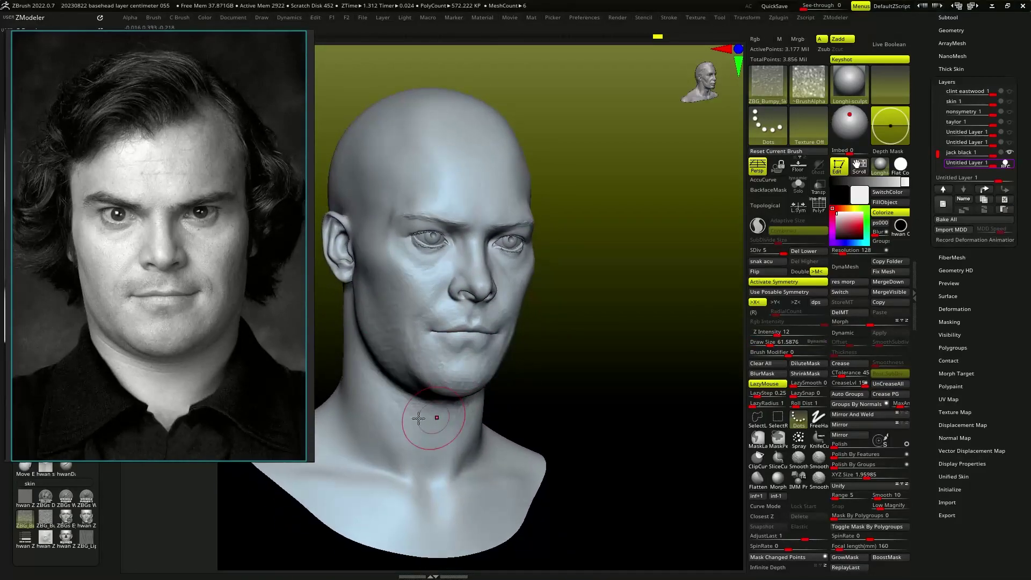
pyautogui.moveTo(421, 438)
pyautogui.mouseDown(button='right')
pyautogui.moveTo(613, 343)
pyautogui.moveTo(519, 276)
pyautogui.mouseUp(button='right')
# - Morph away stray texture, then layer Complex Skin Base and skin Bumps detail
pyautogui.click(772, 481)
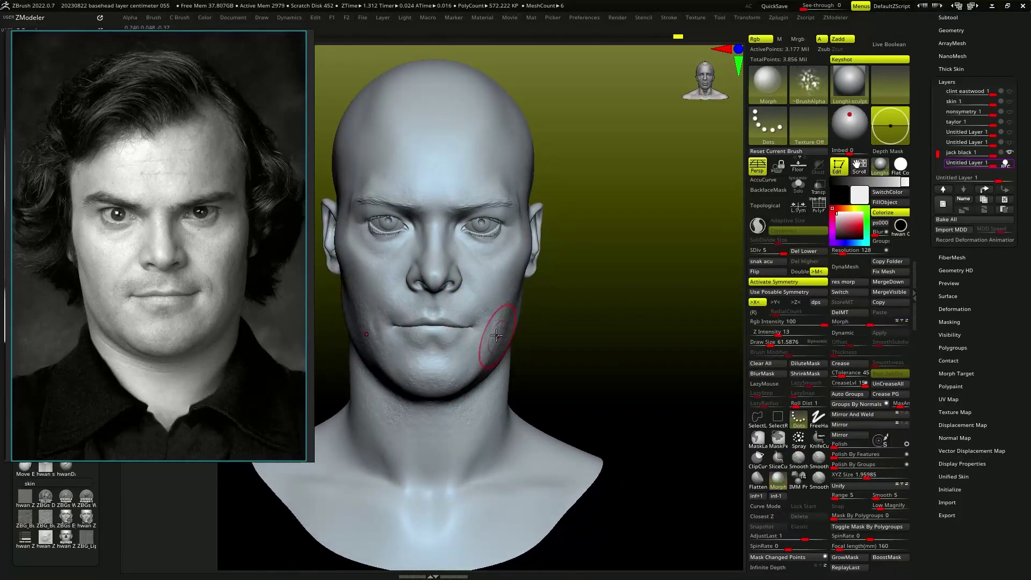
pyautogui.moveTo(535, 335); pyautogui.dragTo(617, 312, button='right')
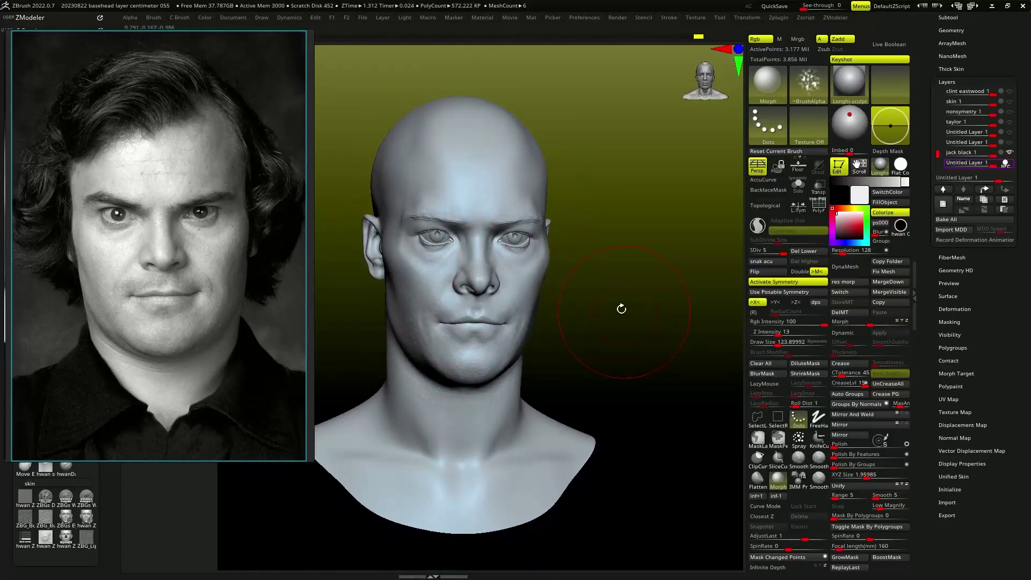
pyautogui.press('b')
pyautogui.click(618, 561)
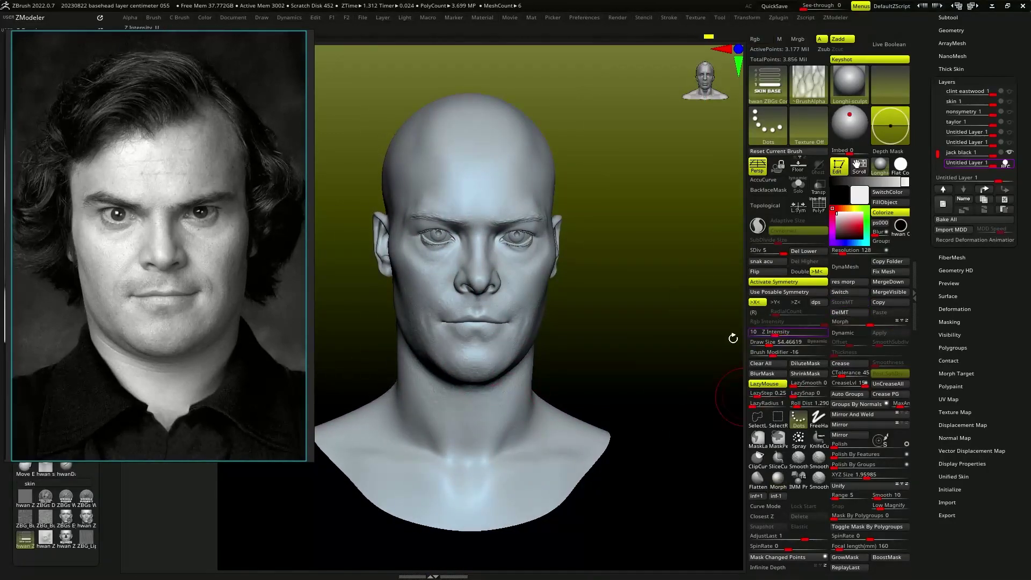
pyautogui.moveTo(495, 177); pyautogui.dragTo(659, 309, button='right')
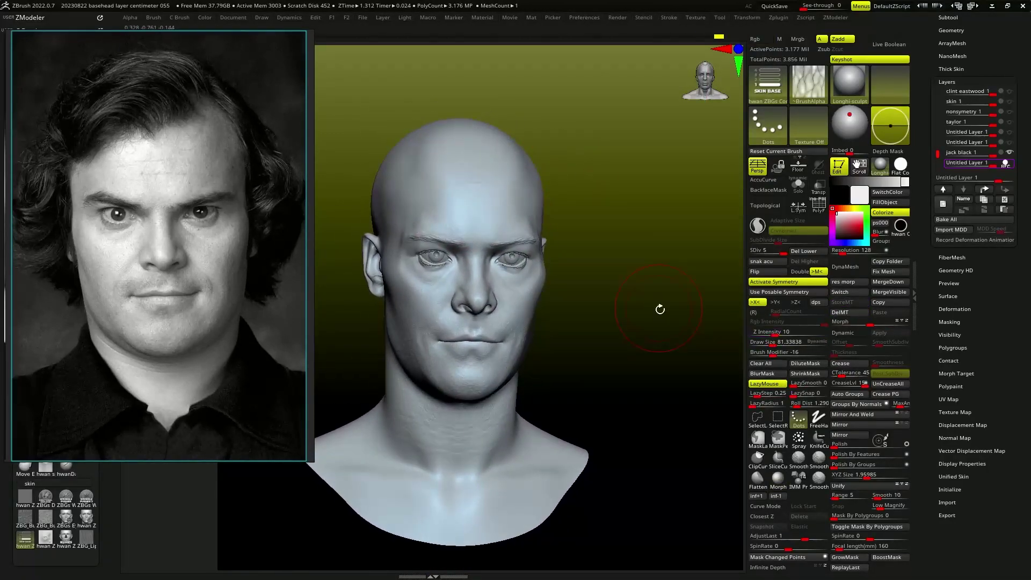
pyautogui.press('b')
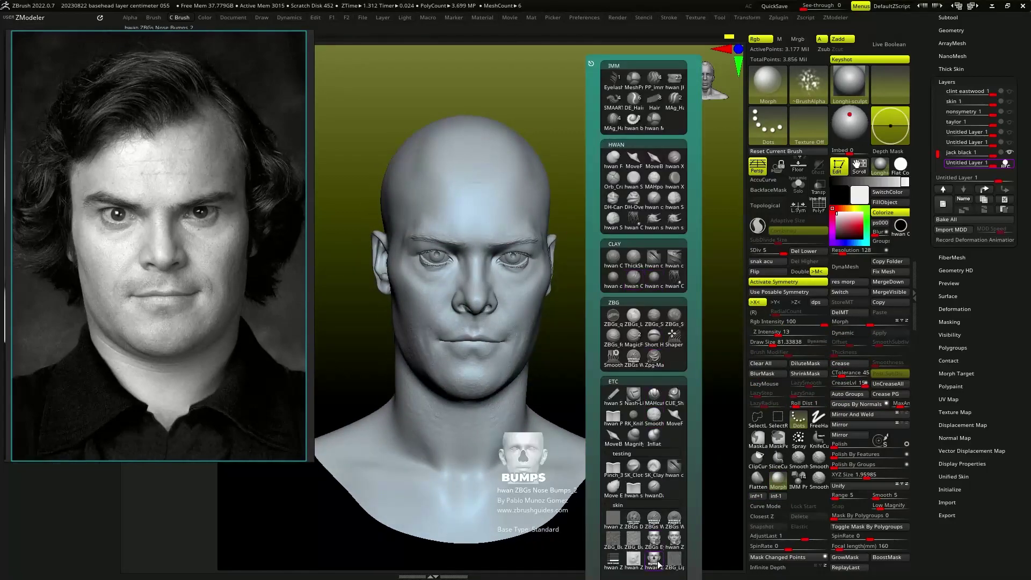
pyautogui.click(604, 435)
pyautogui.moveTo(515, 271)
pyautogui.mouseDown(button='right')
pyautogui.moveTo(519, 396)
pyautogui.moveTo(655, 340)
pyautogui.moveTo(508, 321)
pyautogui.mouseUp(button='right')
# - Add Goo skin detail across the face and morph unwanted texture off the cheek
pyautogui.press('b')
pyautogui.click(649, 341)
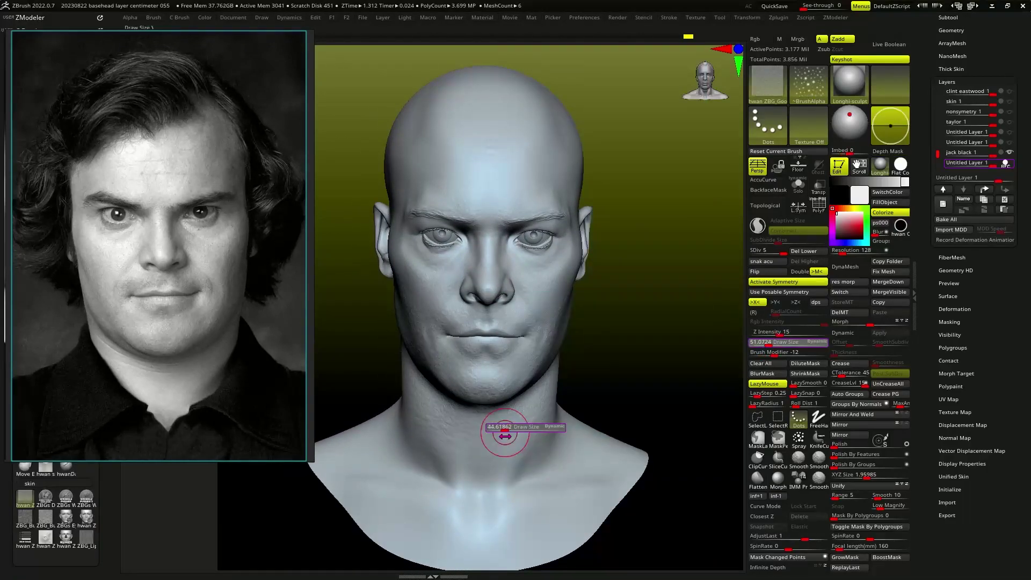
pyautogui.keyDown('ctrl'); pyautogui.moveTo(518, 426); pyautogui.dragTo(835, 290, button='right'); pyautogui.keyUp('ctrl')
pyautogui.moveTo(557, 318); pyautogui.dragTo(458, 305, button='right')
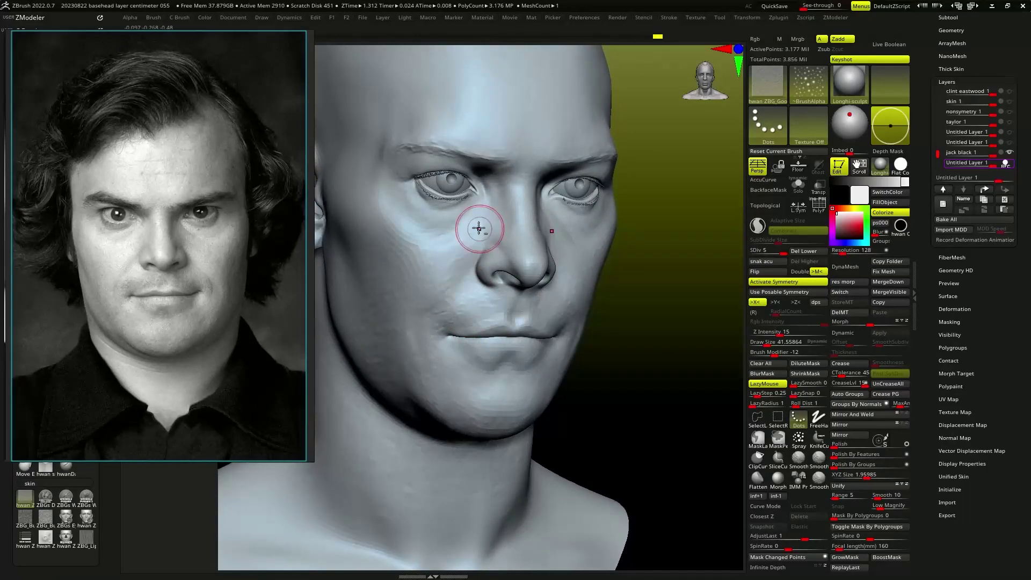
pyautogui.moveTo(453, 370); pyautogui.dragTo(654, 356, button='right')
pyautogui.press('b')
pyautogui.press('m')
pyautogui.press('o')
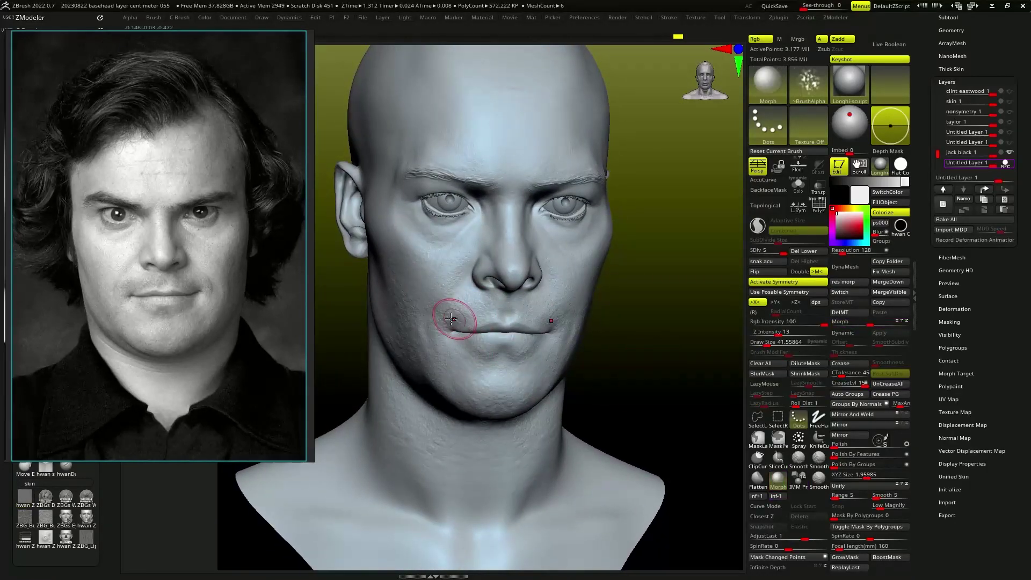
pyautogui.moveTo(534, 380); pyautogui.dragTo(675, 341, button='right')
# - Push a horizontal forehead wrinkle with Wrinkle Pusher 2 and review the mouth area
pyautogui.press('b')
pyautogui.click(674, 341)
pyautogui.moveTo(591, 300)
pyautogui.keyDown('ctrl'); pyautogui.mouseDown(button='right')
pyautogui.moveTo(525, 246)
pyautogui.moveTo(580, 235)
pyautogui.mouseUp(button='right'); pyautogui.keyUp('ctrl')
pyautogui.press('s')
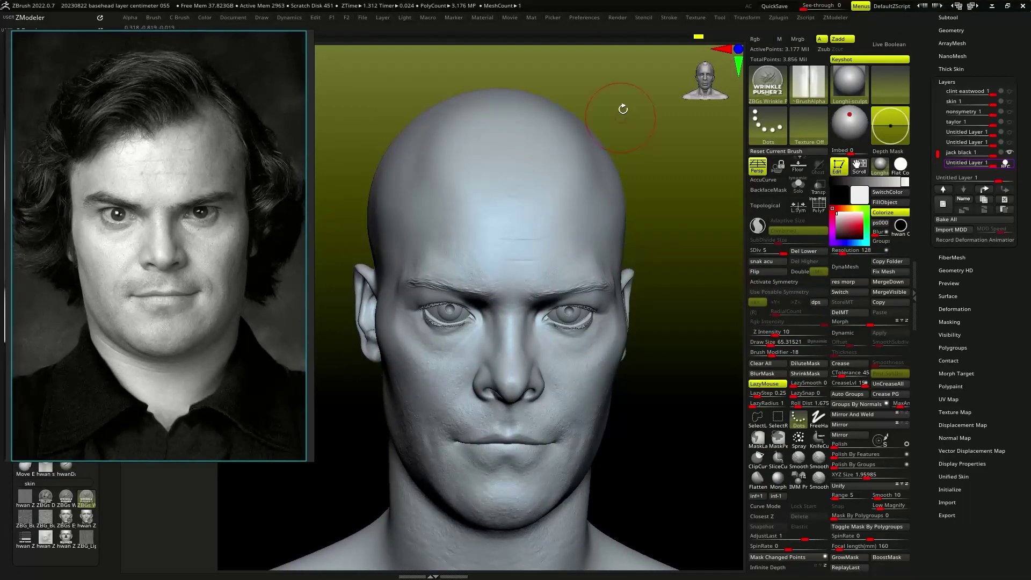
pyautogui.hotkey('shift', 's')
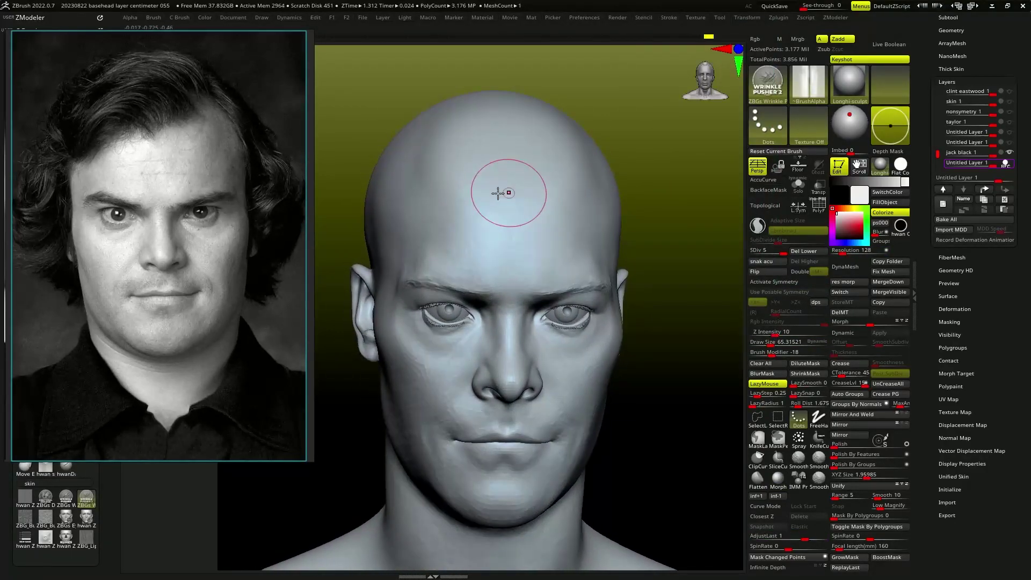
pyautogui.moveTo(496, 239); pyautogui.dragTo(539, 237)
pyautogui.moveTo(582, 253)
pyautogui.mouseDown(button='right')
pyautogui.moveTo(478, 228)
pyautogui.moveTo(552, 322)
pyautogui.moveTo(415, 321)
pyautogui.moveTo(553, 299)
pyautogui.mouseUp(button='right')
pyautogui.press('s')
pyautogui.moveTo(575, 326)
pyautogui.mouseDown(button='right')
pyautogui.moveTo(534, 210)
pyautogui.moveTo(667, 219)
pyautogui.moveTo(505, 242)
pyautogui.moveTo(421, 233)
pyautogui.moveTo(712, 241)
pyautogui.mouseUp(button='right')
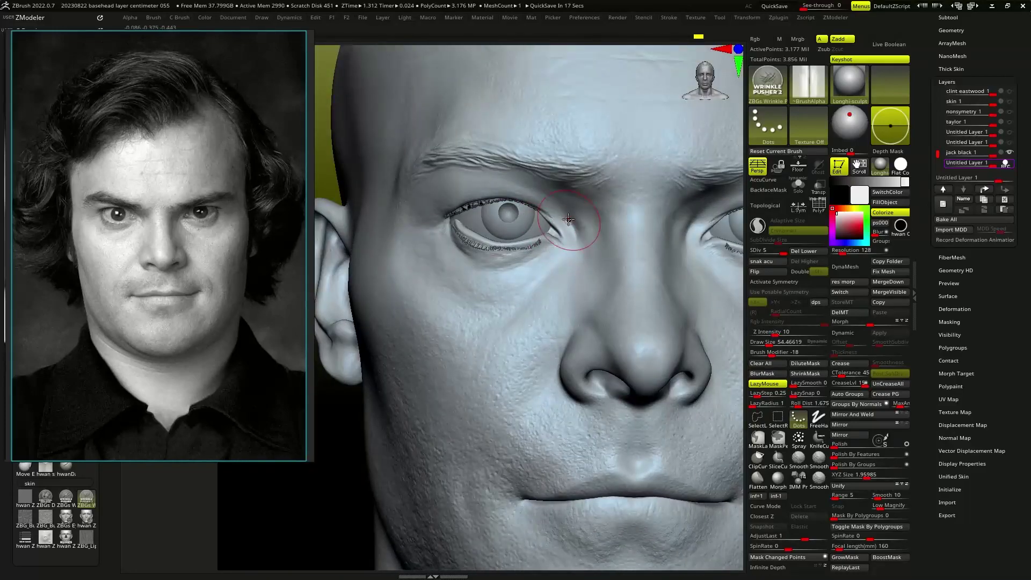
pyautogui.moveTo(638, 273)
pyautogui.mouseDown(button='right')
pyautogui.moveTo(655, 115)
pyautogui.moveTo(421, 404)
pyautogui.moveTo(539, 217)
pyautogui.mouseUp(button='right')
pyautogui.rightClick(655, 115)
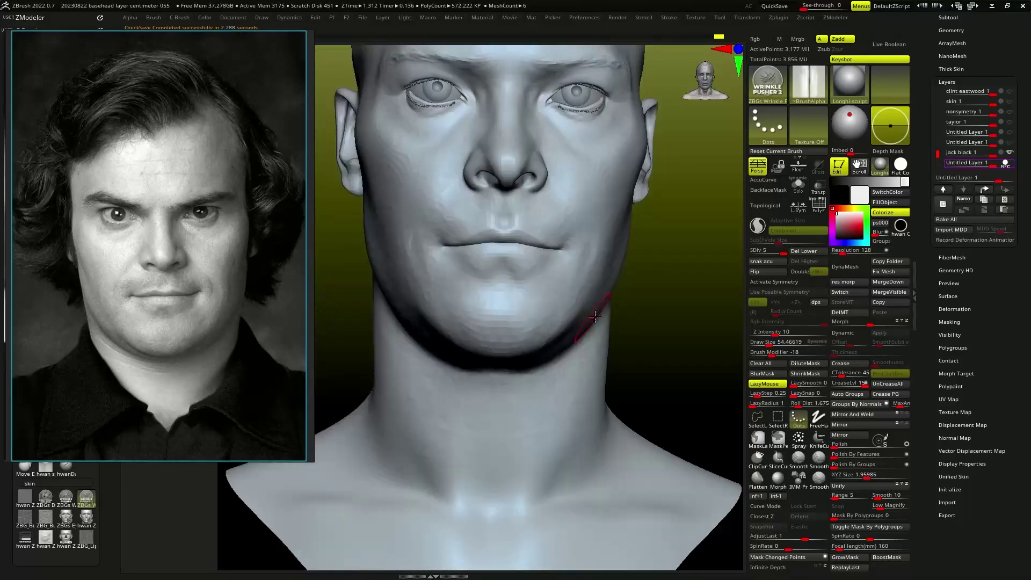
pyautogui.press('f')
pyautogui.moveTo(610, 369)
pyautogui.mouseDown(button='right')
pyautogui.moveTo(639, 382)
pyautogui.moveTo(667, 373)
pyautogui.mouseUp(button='right')
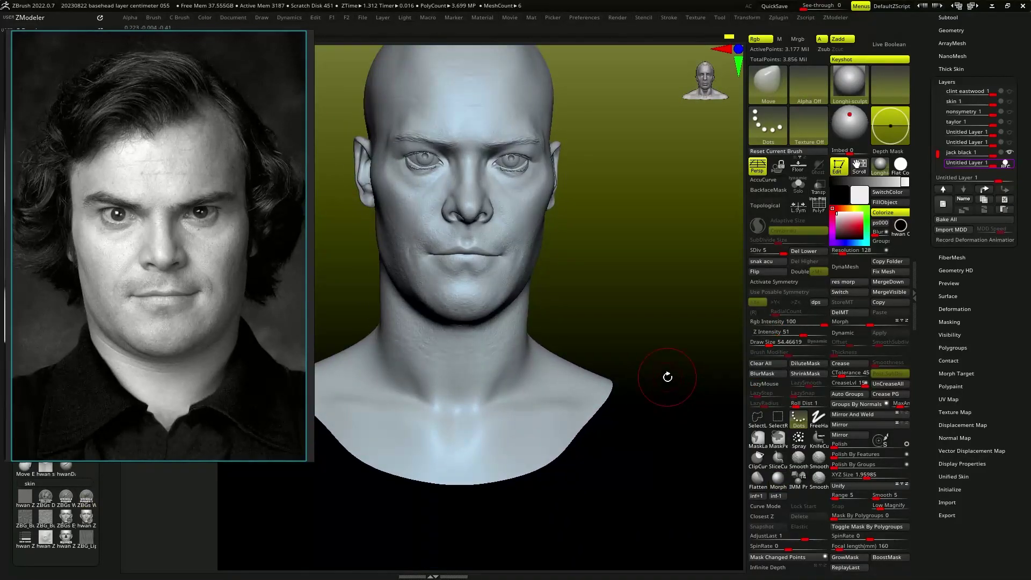
# - Press a crease across the neck with Wrinkle Pusher 2
pyautogui.press('b')
pyautogui.click(619, 446)
pyautogui.moveTo(619, 447); pyautogui.dragTo(407, 320, button='right')
pyautogui.moveTo(407, 320); pyautogui.dragTo(486, 324)
pyautogui.click(668, 17)
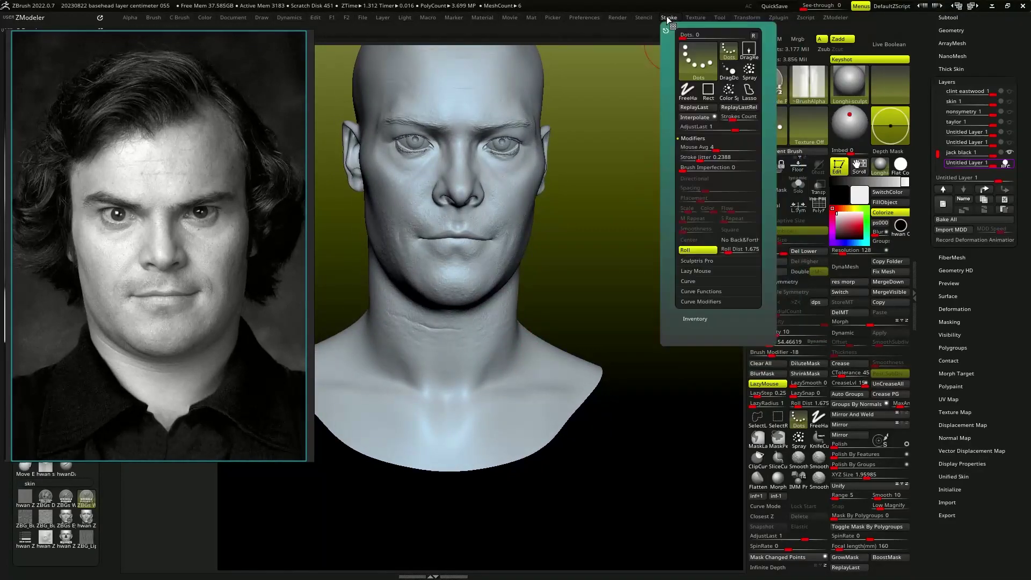
pyautogui.moveTo(495, 333)
pyautogui.mouseDown(button='right')
pyautogui.moveTo(418, 327)
pyautogui.moveTo(476, 327)
pyautogui.moveTo(453, 332)
pyautogui.moveTo(539, 288)
pyautogui.moveTo(628, 396)
pyautogui.moveTo(502, 260)
pyautogui.mouseUp(button='right')
pyautogui.click(782, 485)
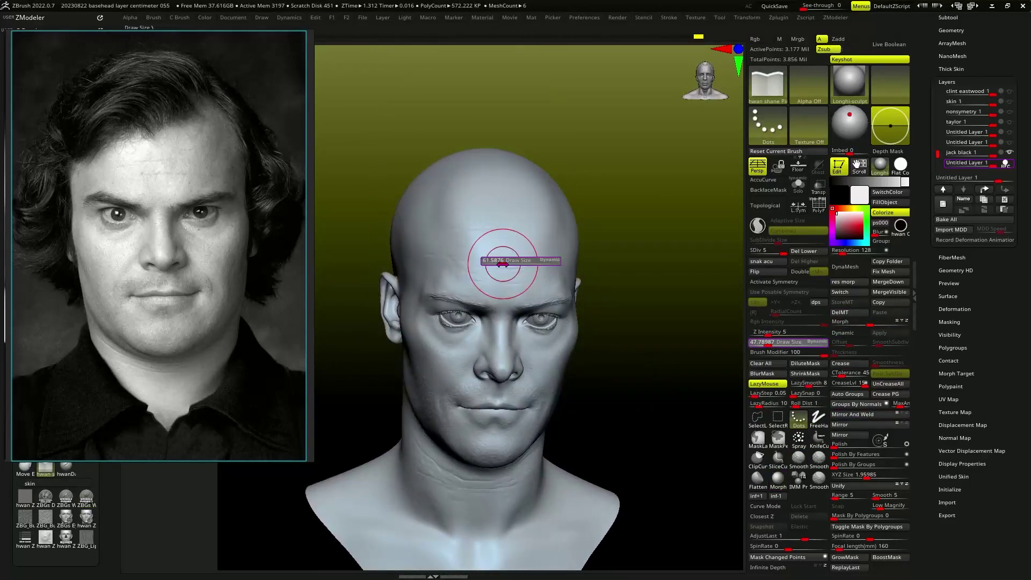
pyautogui.keyDown('ctrl'); pyautogui.moveTo(727, 298); pyautogui.dragTo(696, 357, button='right'); pyautogui.keyUp('ctrl')
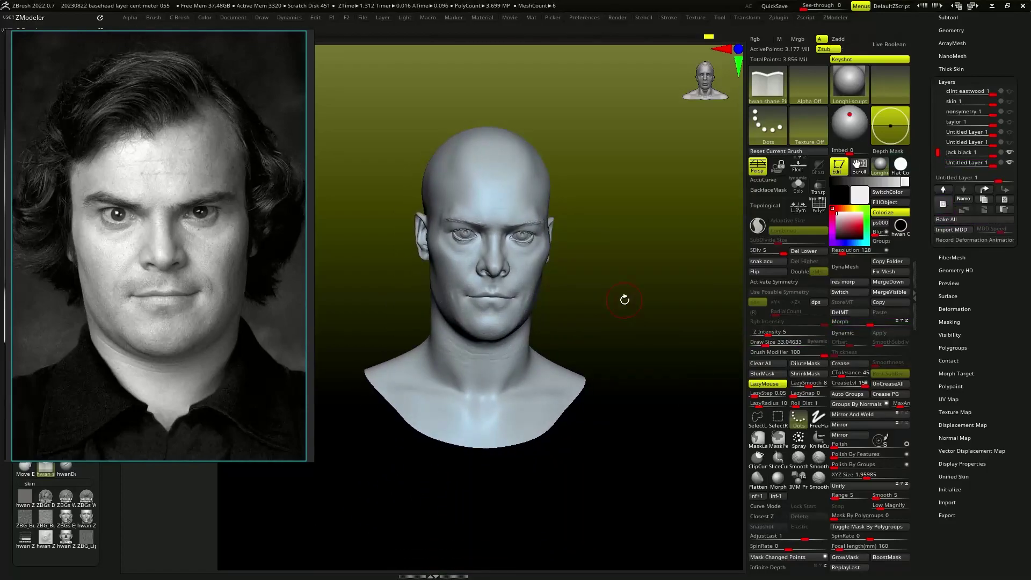
# - Drop to SDiv 1 and reshape jaw and brow with Move at Z Intensity 51
pyautogui.hotkey('shift', 'd')
pyautogui.press('b')
pyautogui.press('m')
pyautogui.press('v')
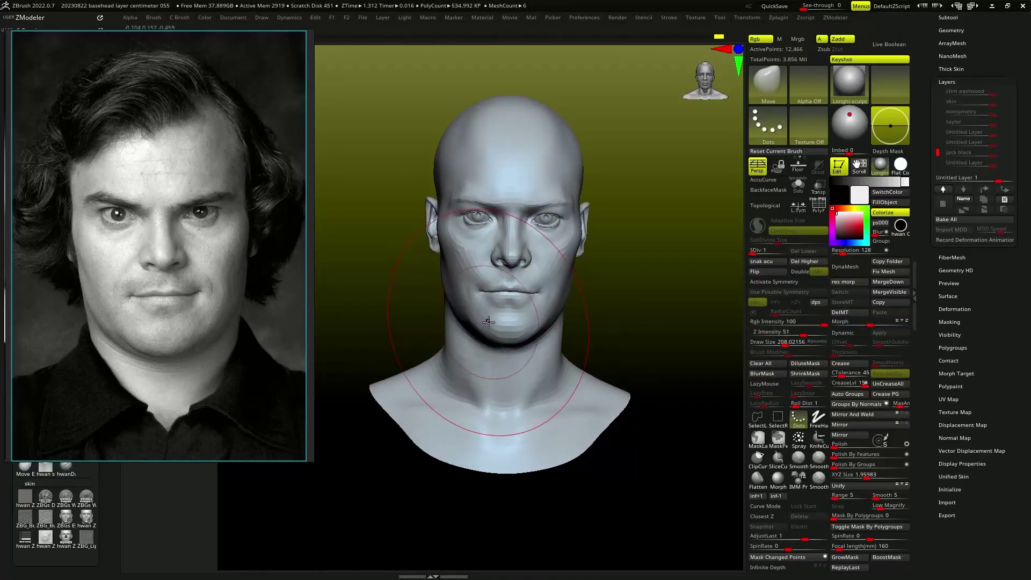
pyautogui.moveTo(510, 331)
pyautogui.mouseDown(button='right')
pyautogui.moveTo(510, 197)
pyautogui.moveTo(574, 201)
pyautogui.mouseUp(button='right')
pyautogui.moveTo(622, 227)
pyautogui.mouseDown(button='right')
pyautogui.moveTo(472, 184)
pyautogui.moveTo(537, 188)
pyautogui.moveTo(624, 335)
pyautogui.mouseUp(button='right')
pyautogui.press('b')
pyautogui.press('m')
pyautogui.press('v')
pyautogui.moveTo(526, 252)
pyautogui.keyDown('alt'); pyautogui.mouseDown(button='right')
pyautogui.moveTo(520, 346)
pyautogui.moveTo(480, 324)
pyautogui.moveTo(556, 239)
pyautogui.moveTo(474, 223)
pyautogui.moveTo(657, 317)
pyautogui.mouseUp(button='right'); pyautogui.keyUp('alt')
# - Select the extracted hair cap subtool and inspect it from front, profiles and back
pyautogui.keyDown('alt'); pyautogui.click(474, 209); pyautogui.keyUp('alt')
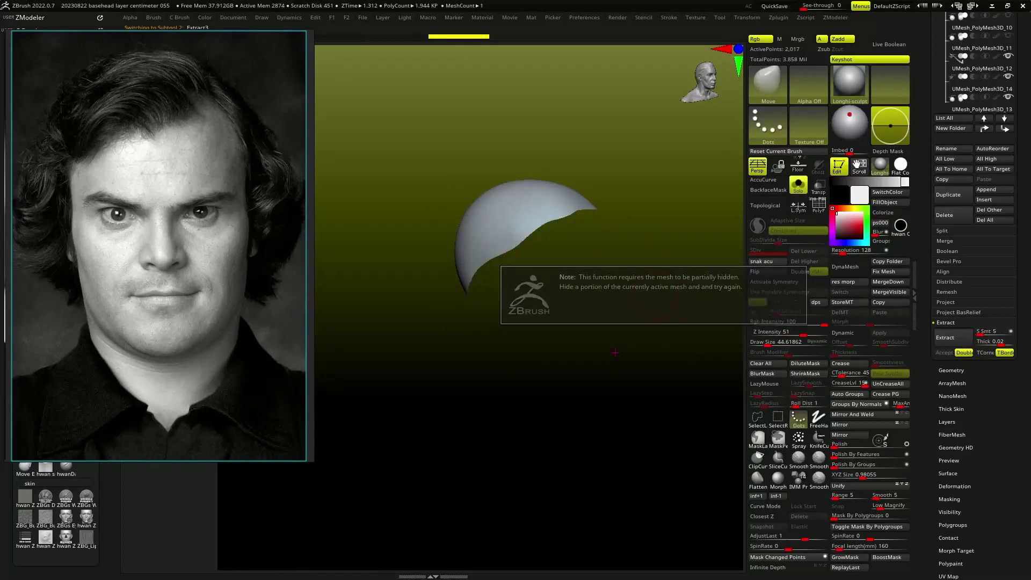
pyautogui.moveTo(464, 311); pyautogui.dragTo(604, 272, button='right')
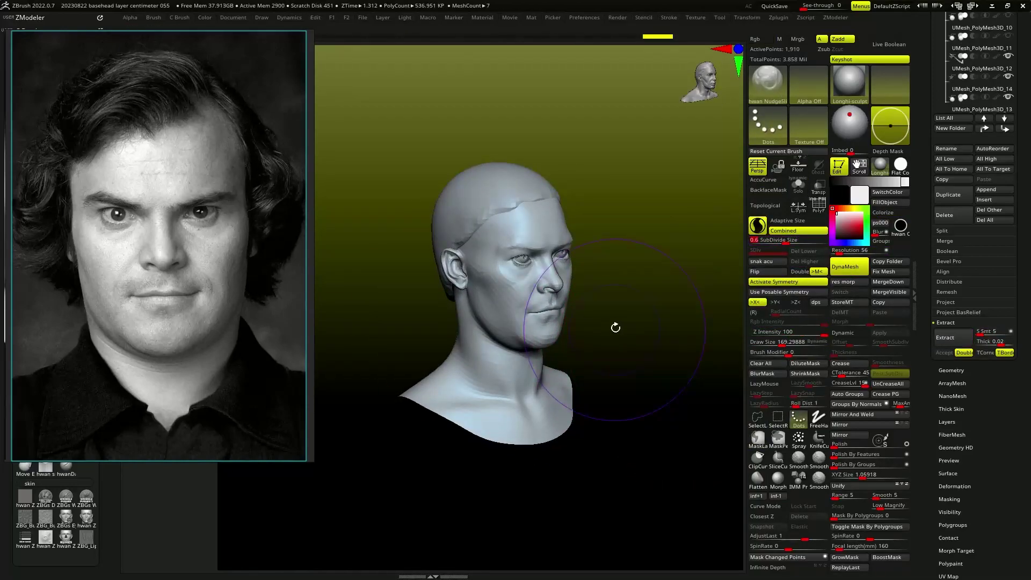
pyautogui.moveTo(615, 327); pyautogui.dragTo(511, 238, button='right')
pyautogui.moveTo(544, 285)
pyautogui.mouseDown(button='right')
pyautogui.moveTo(413, 282)
pyautogui.moveTo(567, 339)
pyautogui.moveTo(521, 287)
pyautogui.mouseUp(button='right')
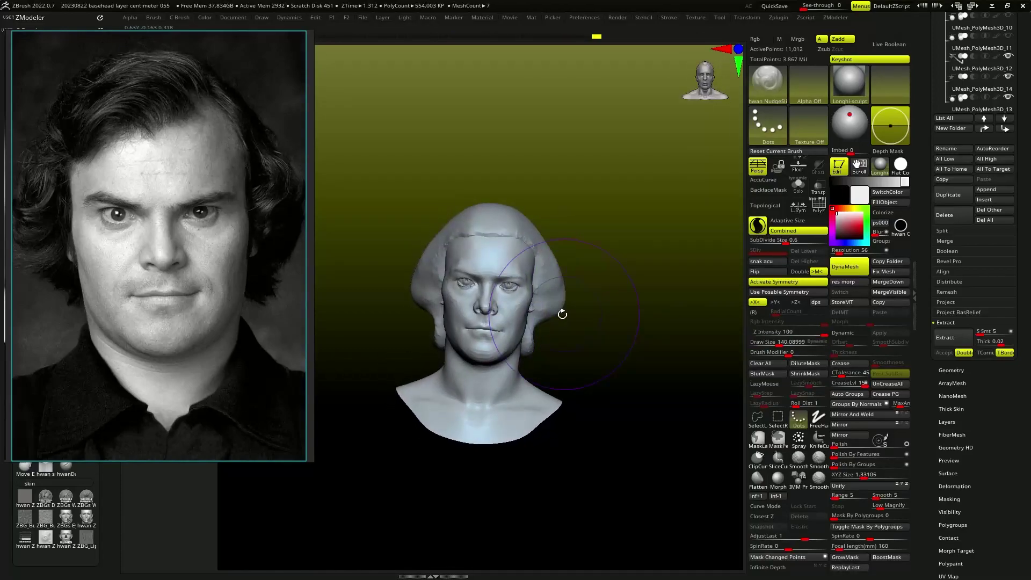
pyautogui.moveTo(562, 314); pyautogui.dragTo(483, 305, button='right')
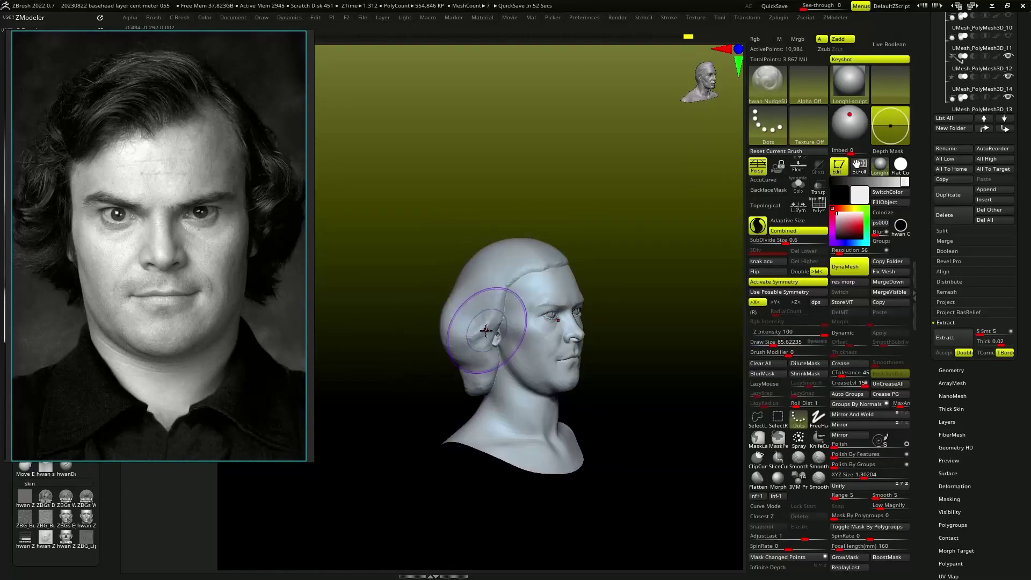
pyautogui.moveTo(421, 320); pyautogui.dragTo(479, 343, button='right')
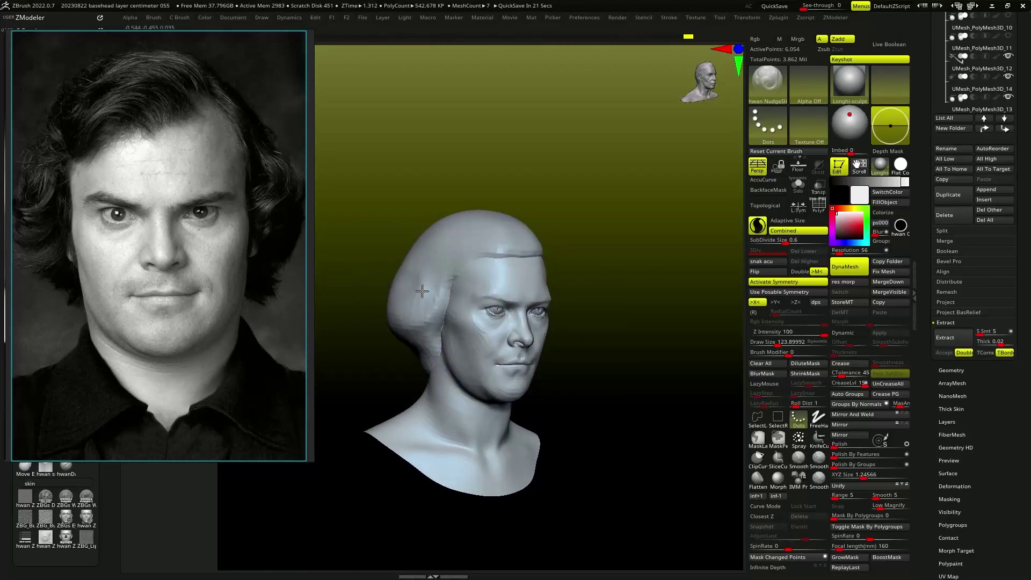
pyautogui.moveTo(461, 276)
pyautogui.mouseDown(button='right')
pyautogui.moveTo(478, 217)
pyautogui.moveTo(512, 235)
pyautogui.moveTo(491, 287)
pyautogui.moveTo(454, 318)
pyautogui.mouseUp(button='right')
# - Turn off symmetry and resize the brush to build asymmetric hair volume
pyautogui.press('x')
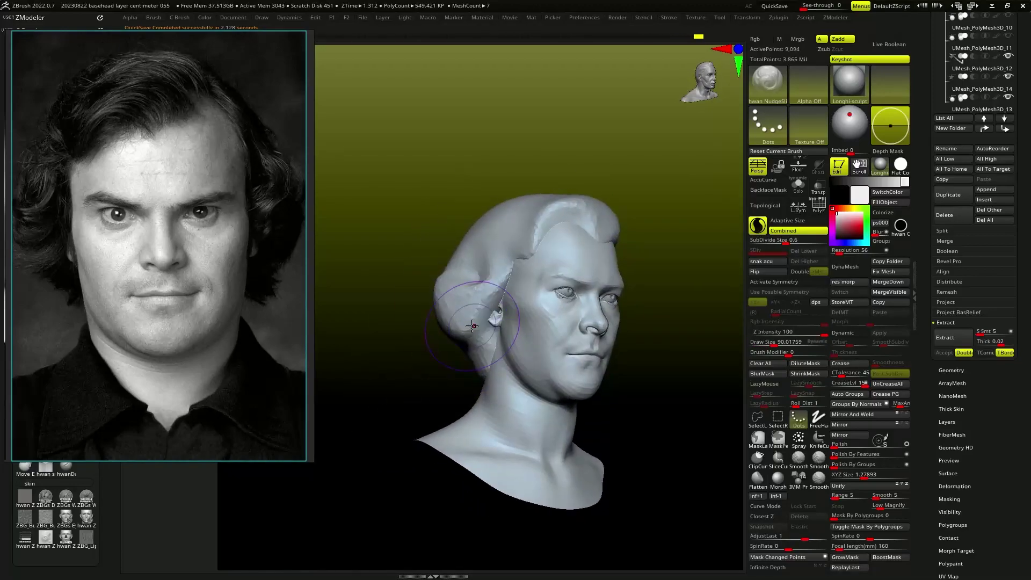
pyautogui.press('s')
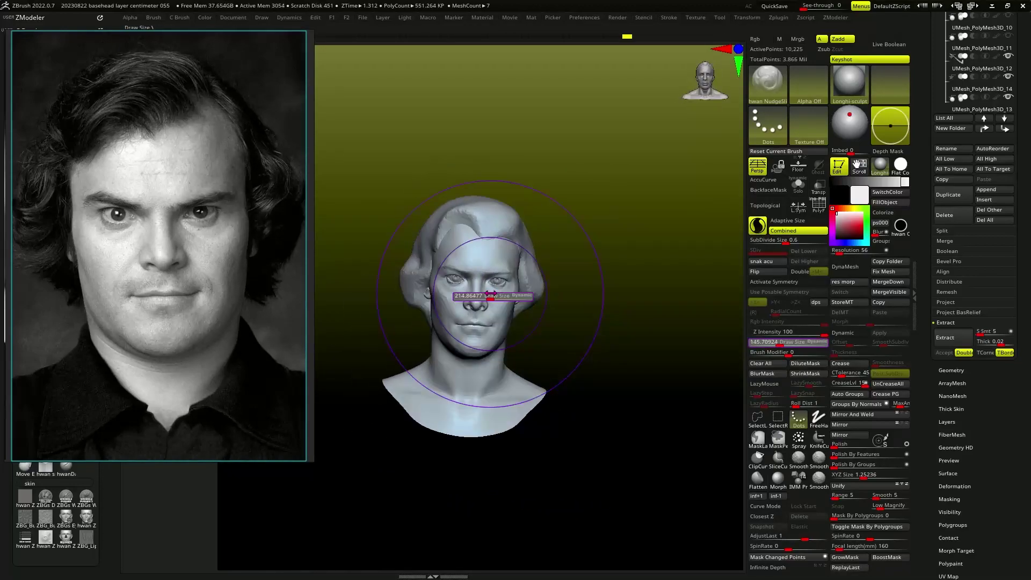
pyautogui.moveTo(490, 295); pyautogui.dragTo(475, 295)
pyautogui.moveTo(475, 295)
pyautogui.mouseDown(button='right')
pyautogui.moveTo(470, 223)
pyautogui.moveTo(483, 287)
pyautogui.mouseUp(button='right')
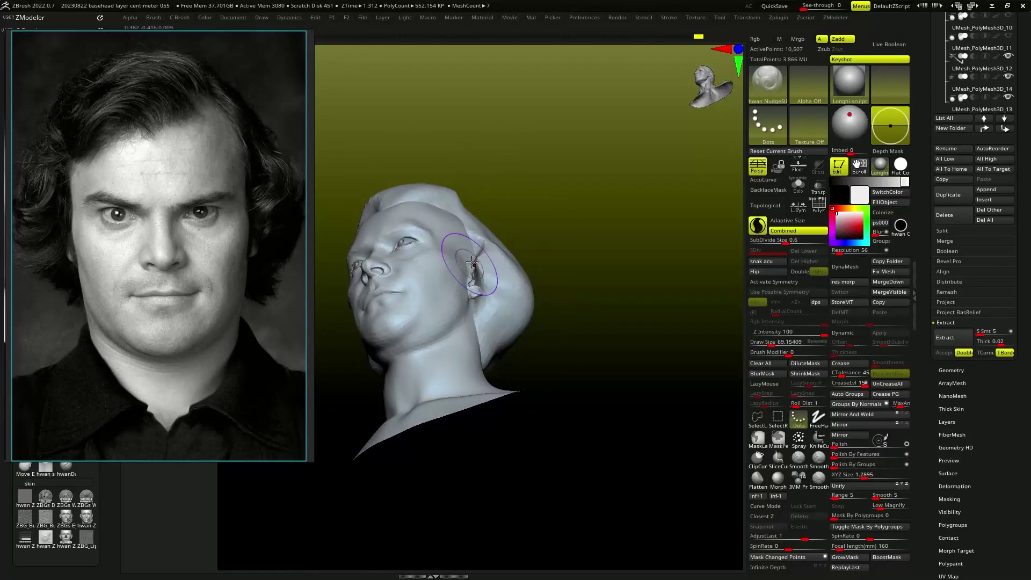
pyautogui.moveTo(491, 306)
pyautogui.mouseDown(button='right')
pyautogui.moveTo(629, 303)
pyautogui.moveTo(537, 189)
pyautogui.moveTo(416, 313)
pyautogui.moveTo(443, 234)
pyautogui.moveTo(550, 298)
pyautogui.mouseUp(button='right')
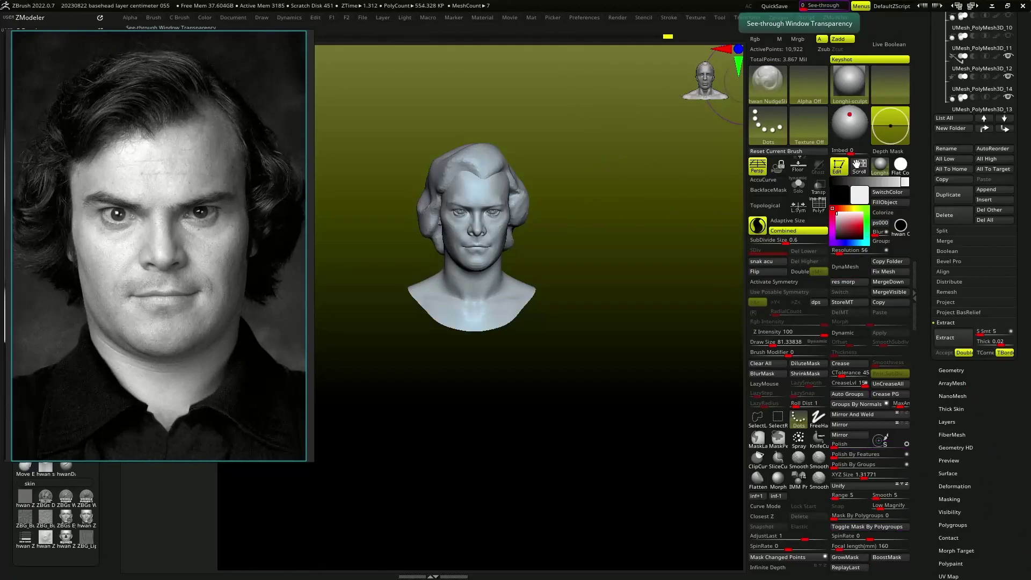
# - Pull wavy locks lower over the ears and nape while orbiting around the bust
pyautogui.moveTo(620, 352)
pyautogui.keyDown('ctrl'); pyautogui.mouseDown(button='right')
pyautogui.moveTo(583, 320)
pyautogui.moveTo(545, 208)
pyautogui.moveTo(478, 214)
pyautogui.mouseUp(button='right'); pyautogui.keyUp('ctrl')
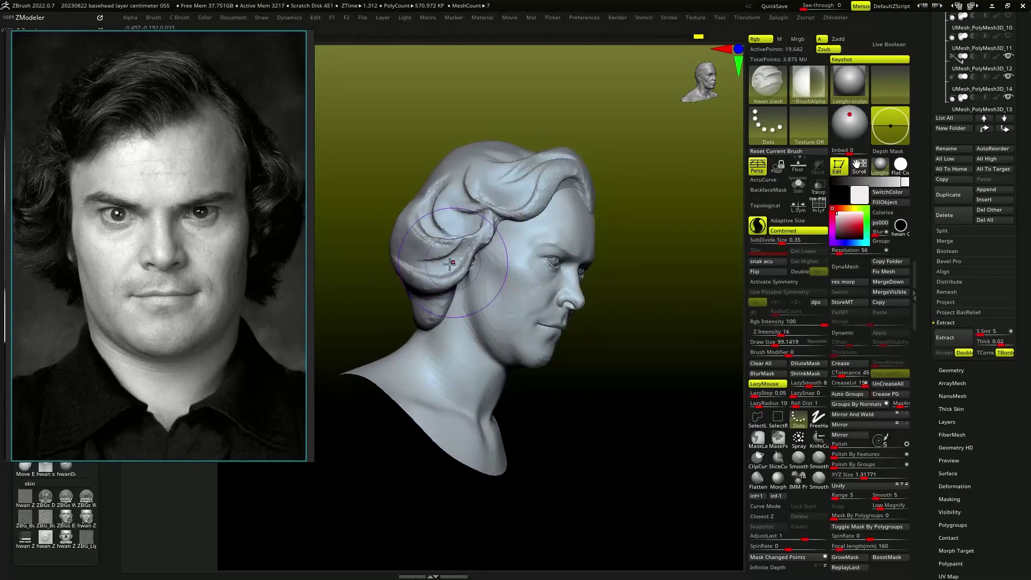
pyautogui.moveTo(450, 263)
pyautogui.mouseDown(button='right')
pyautogui.moveTo(477, 268)
pyautogui.moveTo(590, 201)
pyautogui.moveTo(561, 215)
pyautogui.moveTo(585, 239)
pyautogui.moveTo(607, 232)
pyautogui.moveTo(642, 128)
pyautogui.moveTo(595, 248)
pyautogui.moveTo(523, 216)
pyautogui.moveTo(507, 237)
pyautogui.mouseUp(button='right')
pyautogui.moveTo(458, 211)
pyautogui.mouseDown(button='right')
pyautogui.moveTo(388, 318)
pyautogui.moveTo(605, 283)
pyautogui.mouseUp(button='right')
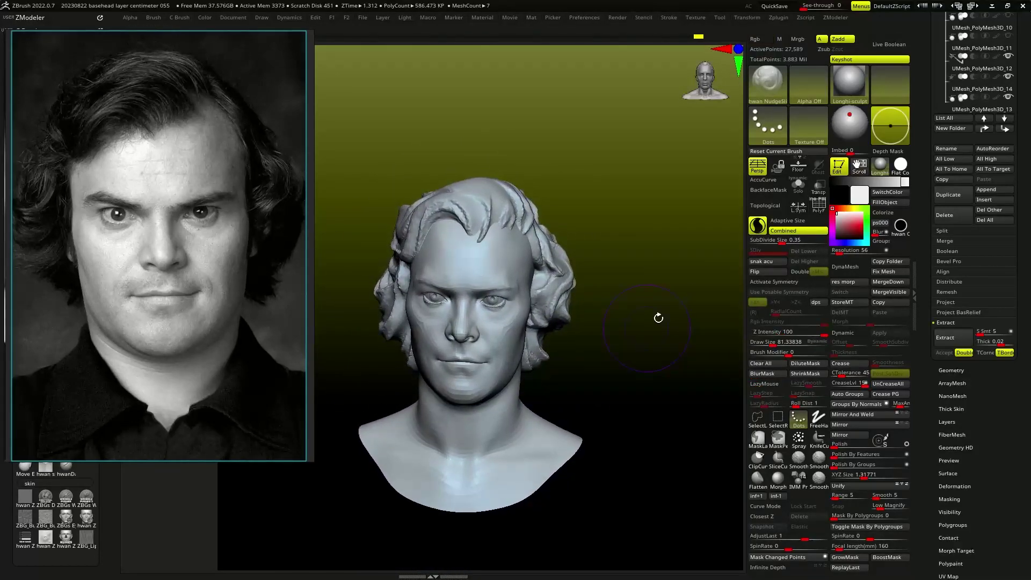
pyautogui.moveTo(552, 240); pyautogui.dragTo(581, 205, button='right')
pyautogui.moveTo(617, 258)
pyautogui.mouseDown(button='right')
pyautogui.moveTo(582, 316)
pyautogui.moveTo(620, 215)
pyautogui.moveTo(450, 242)
pyautogui.moveTo(471, 262)
pyautogui.moveTo(436, 172)
pyautogui.moveTo(430, 304)
pyautogui.moveTo(568, 313)
pyautogui.mouseUp(button='right')
pyautogui.moveTo(527, 216); pyautogui.dragTo(542, 242, button='right')
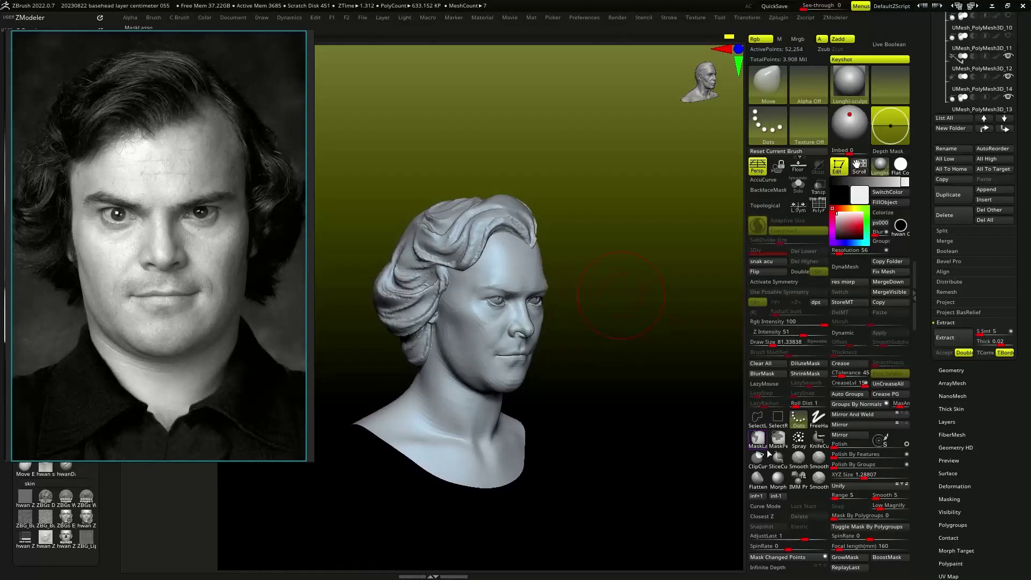
# - Plane down the side hair with the Flatten brush
pyautogui.click(758, 477)
pyautogui.moveTo(590, 322); pyautogui.dragTo(484, 206, button='right')
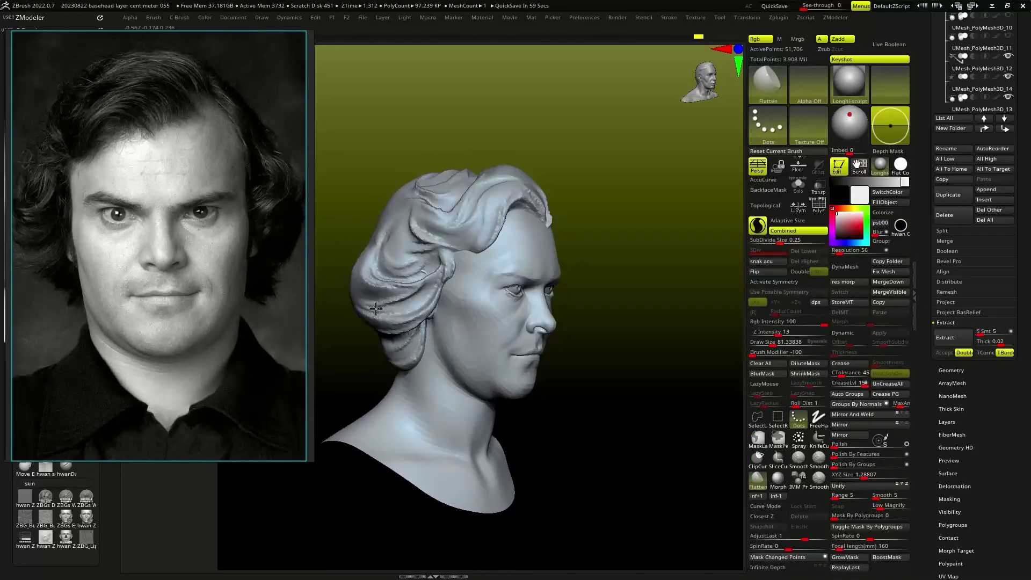
pyautogui.moveTo(486, 213)
pyautogui.mouseDown(button='right')
pyautogui.moveTo(660, 213)
pyautogui.moveTo(563, 203)
pyautogui.moveTo(596, 236)
pyautogui.moveTo(590, 300)
pyautogui.moveTo(616, 369)
pyautogui.mouseUp(button='right')
pyautogui.press('b')
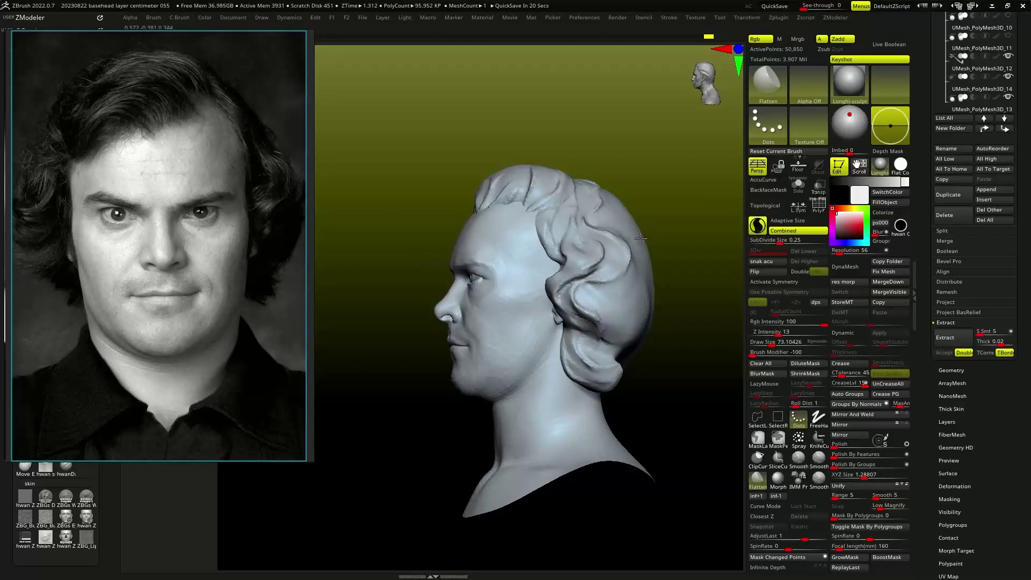
pyautogui.moveTo(641, 238); pyautogui.dragTo(549, 207, button='right')
pyautogui.moveTo(481, 215)
pyautogui.mouseDown(button='right')
pyautogui.moveTo(516, 242)
pyautogui.moveTo(562, 309)
pyautogui.mouseUp(button='right')
# - Reshape the side hair with the Move brush at size about 94
pyautogui.press('b')
pyautogui.press('m')
pyautogui.press('v')
pyautogui.press('s')
pyautogui.moveTo(400, 251); pyautogui.dragTo(409, 250)
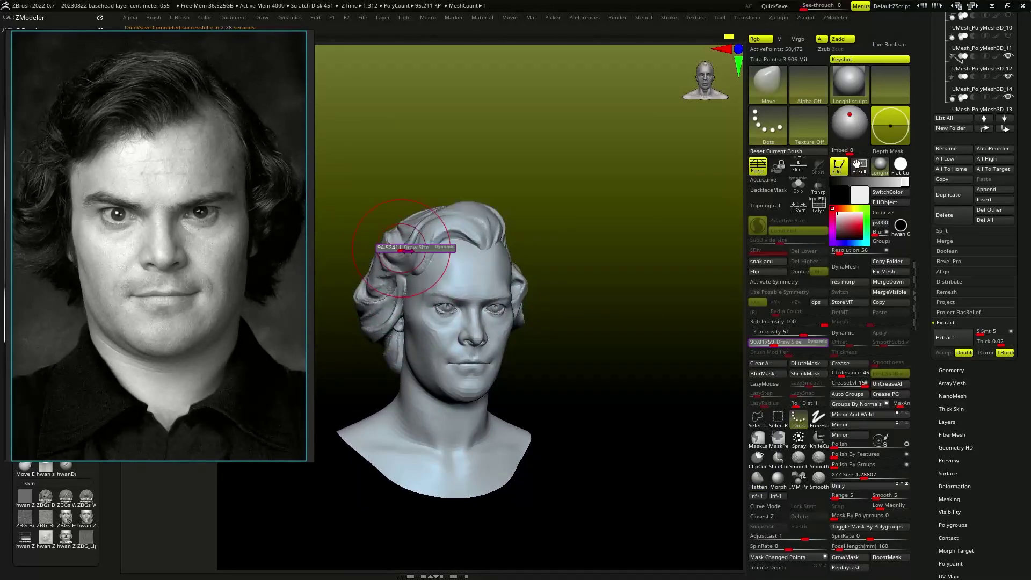
pyautogui.moveTo(398, 266)
pyautogui.mouseDown(button='right')
pyautogui.moveTo(379, 266)
pyautogui.moveTo(412, 269)
pyautogui.mouseUp(button='right')
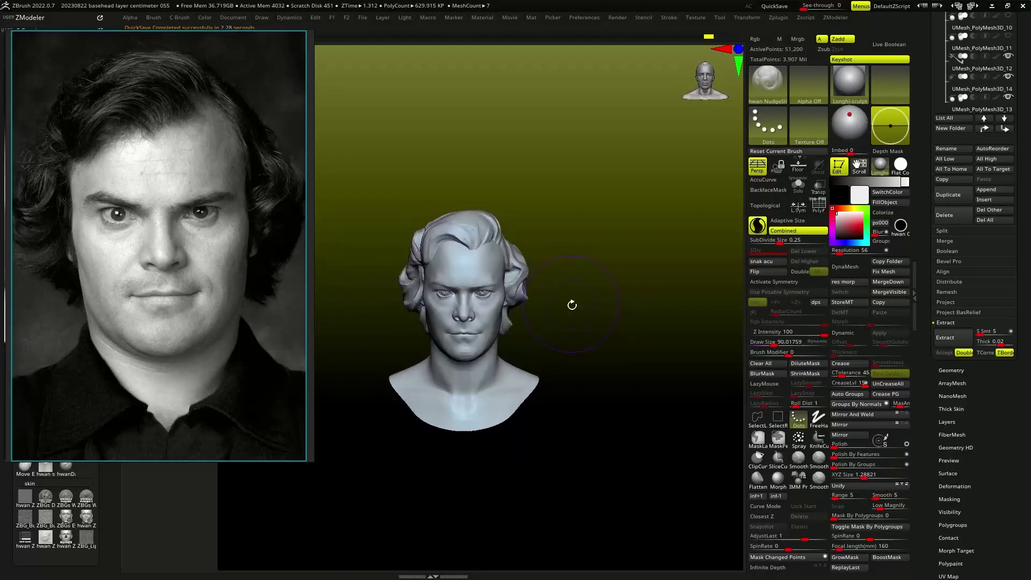
pyautogui.moveTo(529, 319); pyautogui.dragTo(532, 313, button='right')
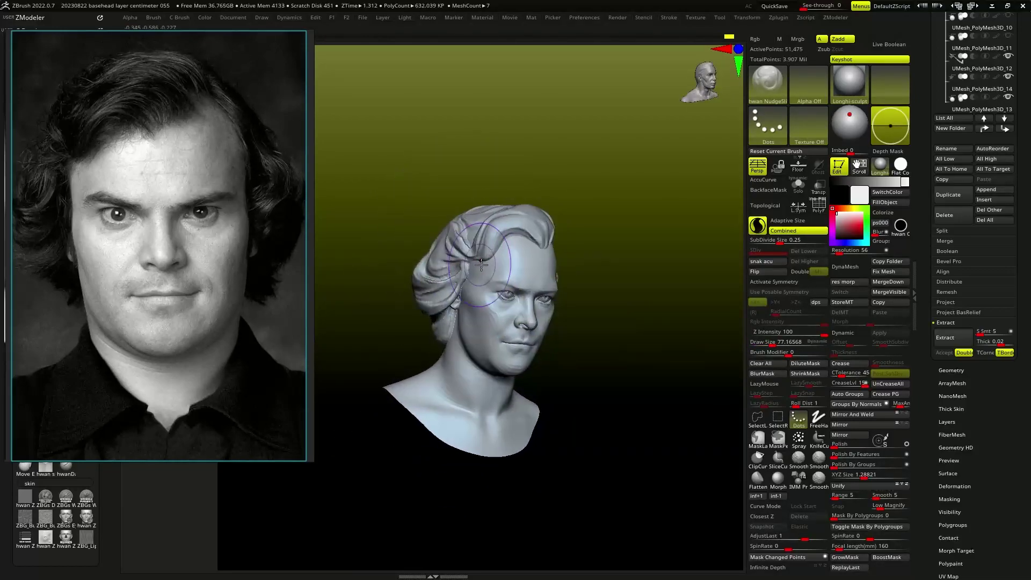
# - Sharpen wave ridges near the temple with the hwan shane and TrimP brushes
pyautogui.press('b')
pyautogui.moveTo(481, 264)
pyautogui.mouseDown(button='right')
pyautogui.moveTo(444, 233)
pyautogui.moveTo(407, 292)
pyautogui.moveTo(654, 178)
pyautogui.moveTo(557, 351)
pyautogui.moveTo(636, 286)
pyautogui.mouseUp(button='right')
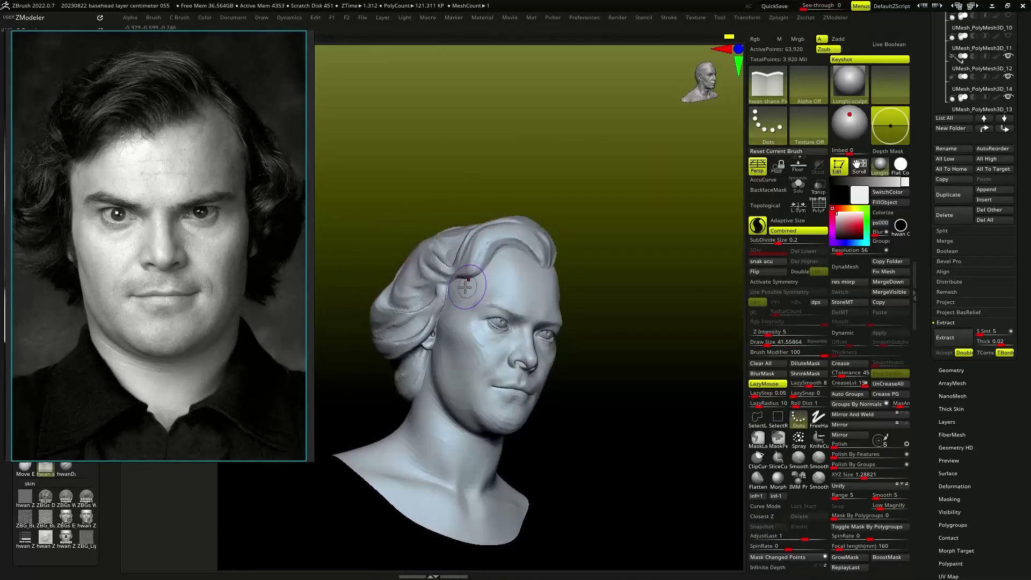
pyautogui.press('b')
pyautogui.click(650, 339)
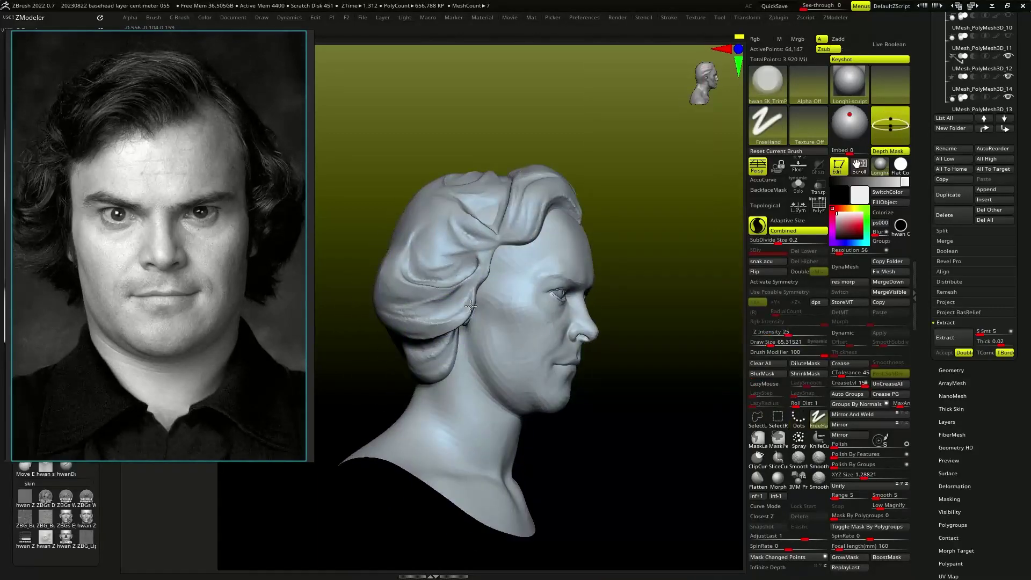
pyautogui.moveTo(649, 339)
pyautogui.mouseDown(button='right')
pyautogui.moveTo(541, 215)
pyautogui.moveTo(615, 222)
pyautogui.mouseUp(button='right')
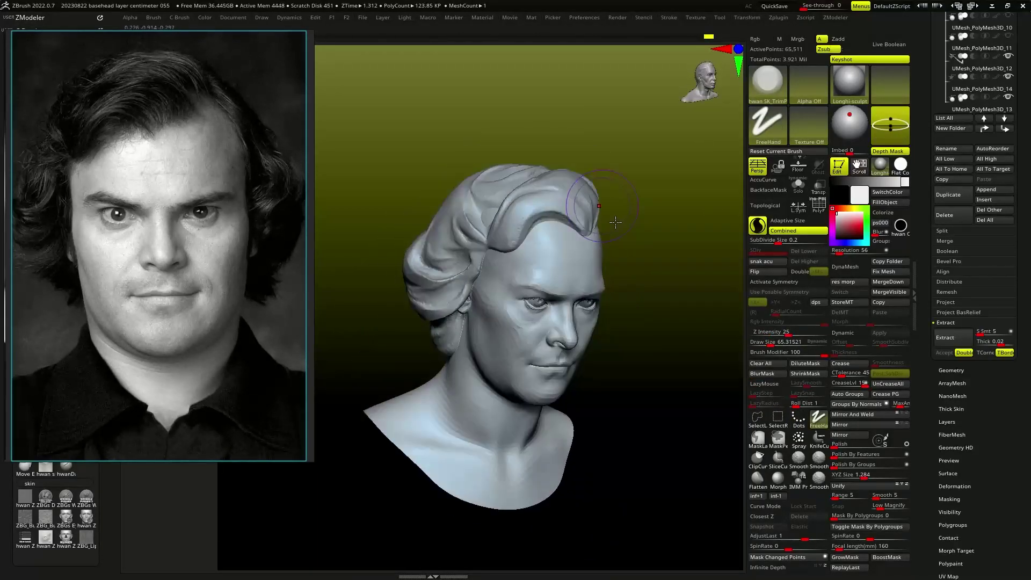
pyautogui.press('1')
pyautogui.moveTo(613, 339)
pyautogui.mouseDown(button='right')
pyautogui.moveTo(551, 293)
pyautogui.moveTo(587, 299)
pyautogui.mouseUp(button='right')
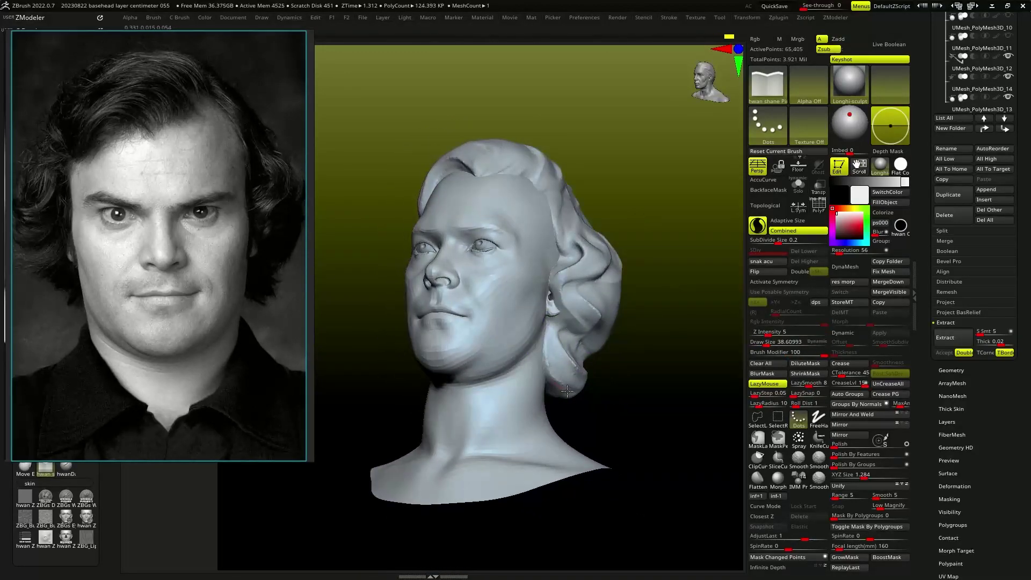
pyautogui.moveTo(567, 391)
pyautogui.mouseDown(button='right')
pyautogui.moveTo(436, 239)
pyautogui.moveTo(635, 333)
pyautogui.mouseUp(button='right')
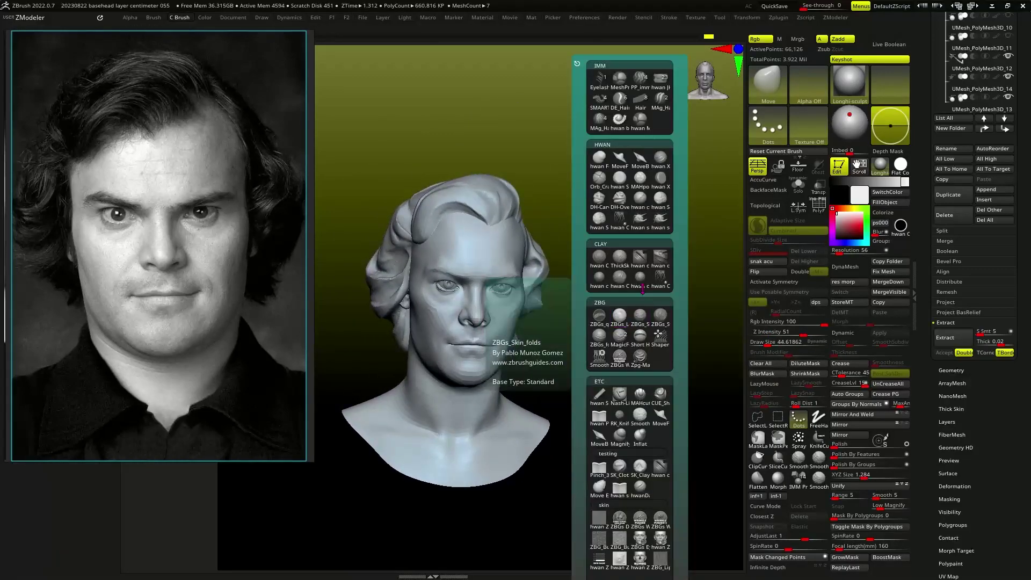
# - Sculpt strand clumps over the front and side hair with a C Brush clay brush
pyautogui.click(637, 227)
pyautogui.moveTo(537, 300); pyautogui.dragTo(406, 297, button='right')
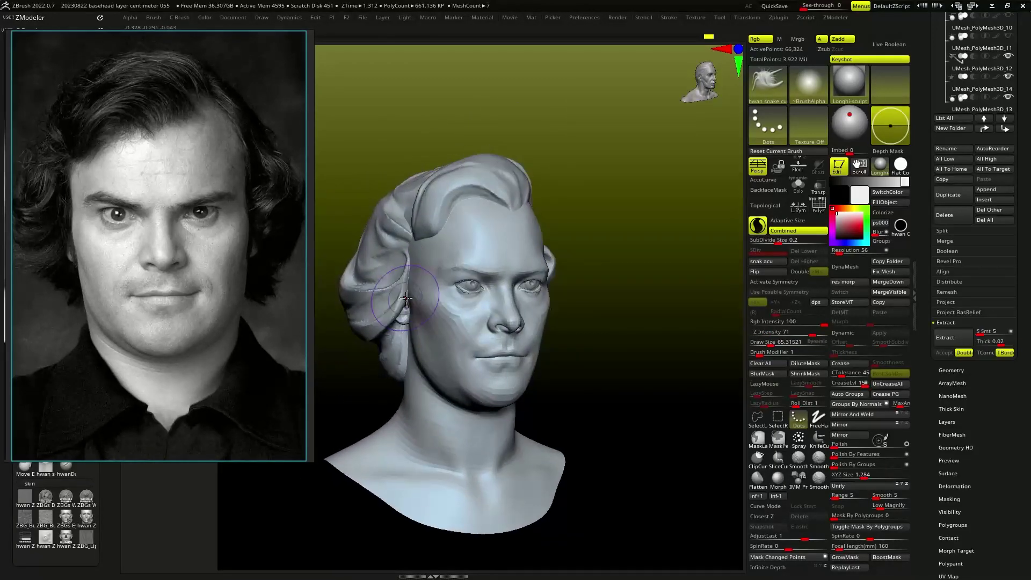
pyautogui.moveTo(451, 333); pyautogui.dragTo(528, 356, button='right')
pyautogui.press('b')
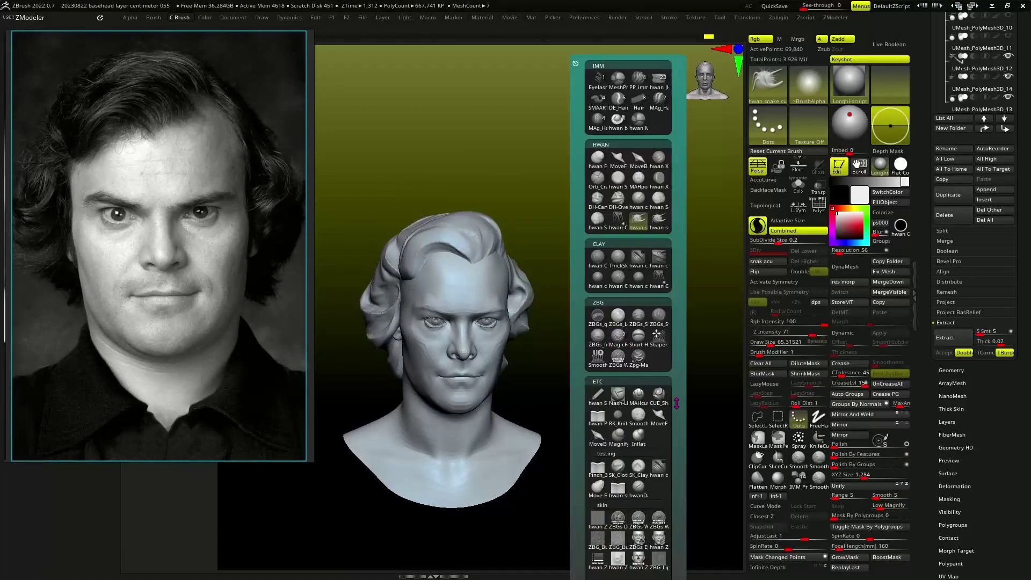
pyautogui.click(618, 177)
pyautogui.keyDown('ctrl'); pyautogui.moveTo(617, 177); pyautogui.dragTo(472, 231, button='right'); pyautogui.keyUp('ctrl')
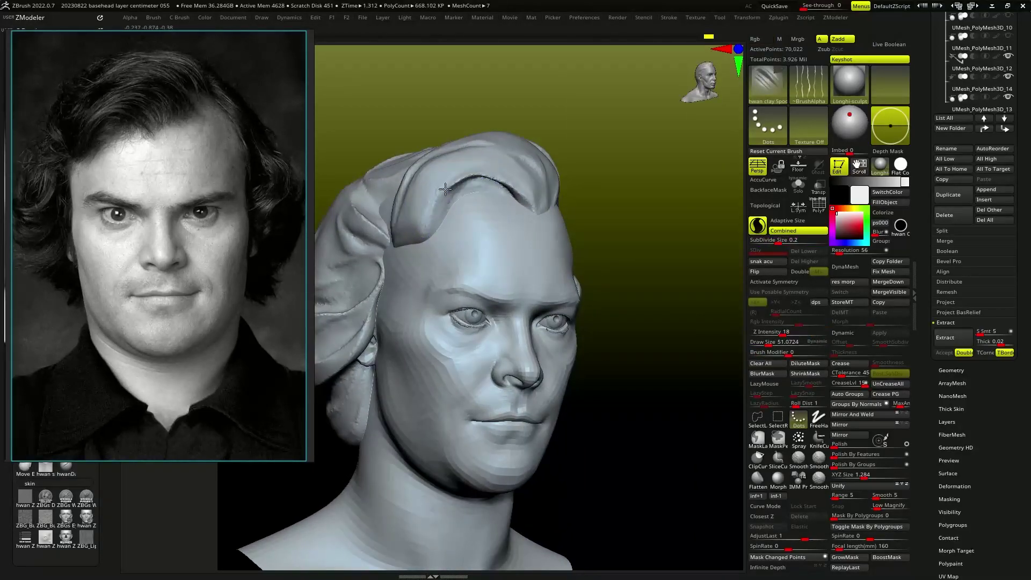
pyautogui.moveTo(445, 189)
pyautogui.mouseDown(button='right')
pyautogui.moveTo(497, 167)
pyautogui.moveTo(387, 235)
pyautogui.moveTo(398, 283)
pyautogui.moveTo(459, 295)
pyautogui.moveTo(417, 326)
pyautogui.moveTo(420, 306)
pyautogui.moveTo(326, 340)
pyautogui.moveTo(409, 225)
pyautogui.mouseUp(button='right')
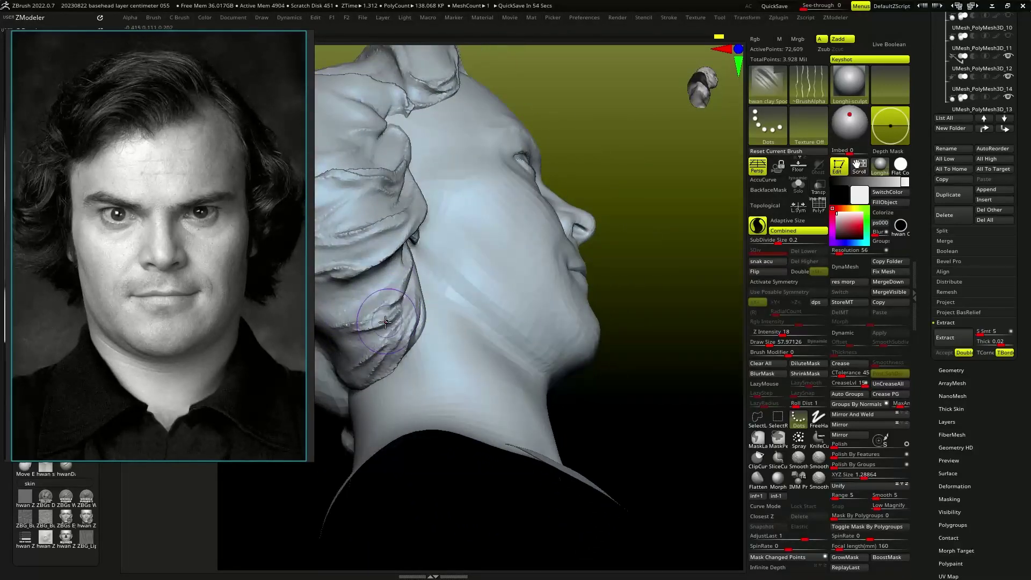
pyautogui.moveTo(401, 186); pyautogui.dragTo(410, 205, button='right')
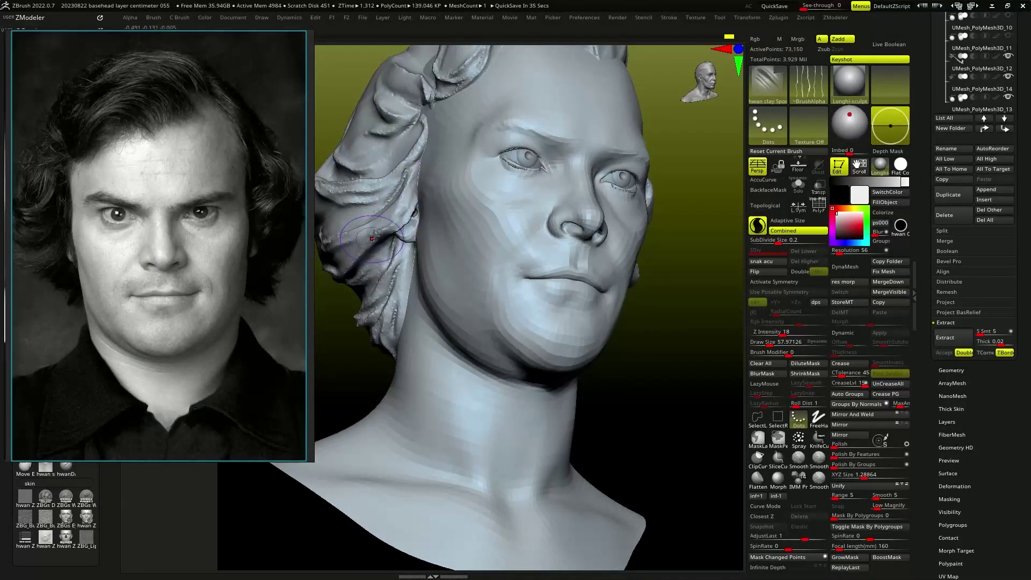
pyautogui.press('f')
# - Layer strand clumps across the crown, fringe, sides and back of the hair
pyautogui.moveTo(559, 281)
pyautogui.mouseDown(button='right')
pyautogui.moveTo(521, 232)
pyautogui.moveTo(441, 229)
pyautogui.moveTo(394, 274)
pyautogui.moveTo(419, 290)
pyautogui.moveTo(499, 285)
pyautogui.moveTo(555, 310)
pyautogui.moveTo(577, 264)
pyautogui.moveTo(574, 285)
pyautogui.moveTo(536, 260)
pyautogui.moveTo(582, 227)
pyautogui.mouseUp(button='right')
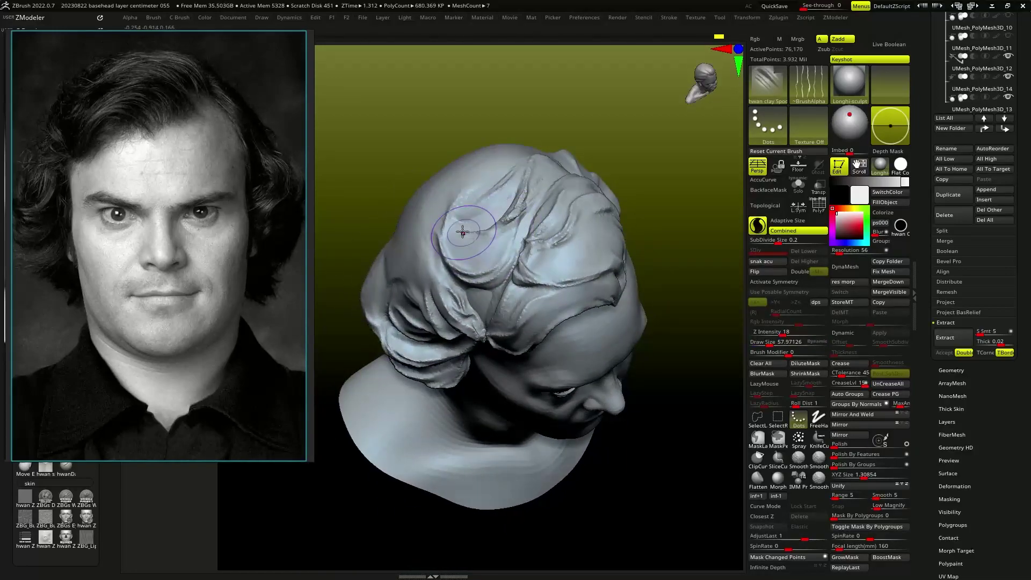
pyautogui.moveTo(469, 237)
pyautogui.keyDown('shift'); pyautogui.mouseDown(button='right')
pyautogui.moveTo(490, 311)
pyautogui.moveTo(475, 268)
pyautogui.mouseUp(button='right'); pyautogui.keyUp('shift')
pyautogui.moveTo(392, 287)
pyautogui.mouseDown(button='right')
pyautogui.moveTo(411, 274)
pyautogui.moveTo(430, 301)
pyautogui.moveTo(483, 280)
pyautogui.moveTo(558, 291)
pyautogui.moveTo(530, 321)
pyautogui.moveTo(556, 286)
pyautogui.moveTo(522, 271)
pyautogui.mouseUp(button='right')
pyautogui.moveTo(528, 345); pyautogui.dragTo(597, 276, button='right')
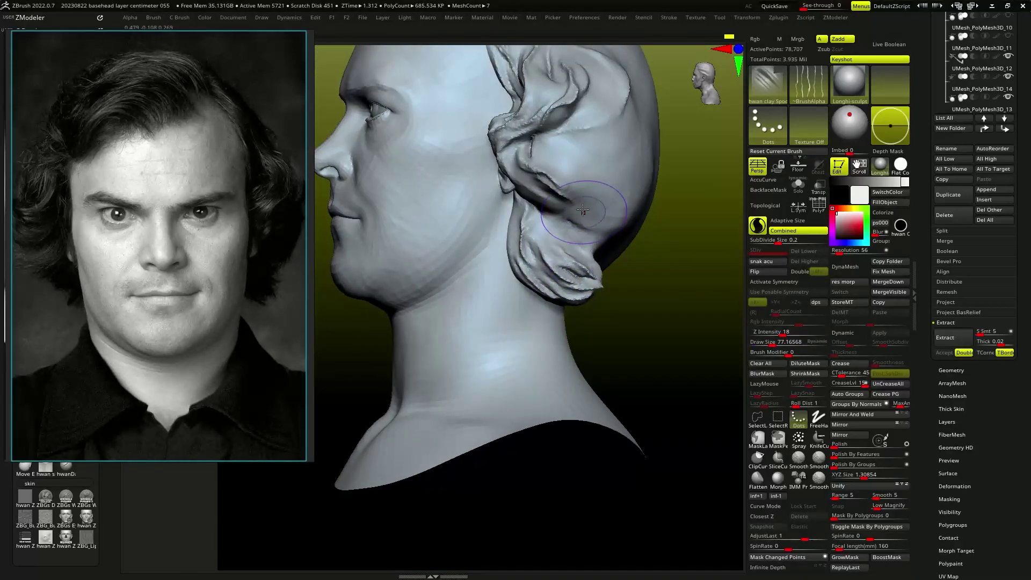
pyautogui.moveTo(583, 209)
pyautogui.mouseDown(button='right')
pyautogui.moveTo(591, 319)
pyautogui.moveTo(482, 245)
pyautogui.moveTo(625, 342)
pyautogui.mouseUp(button='right')
pyautogui.moveTo(498, 238); pyautogui.dragTo(488, 241, button='right')
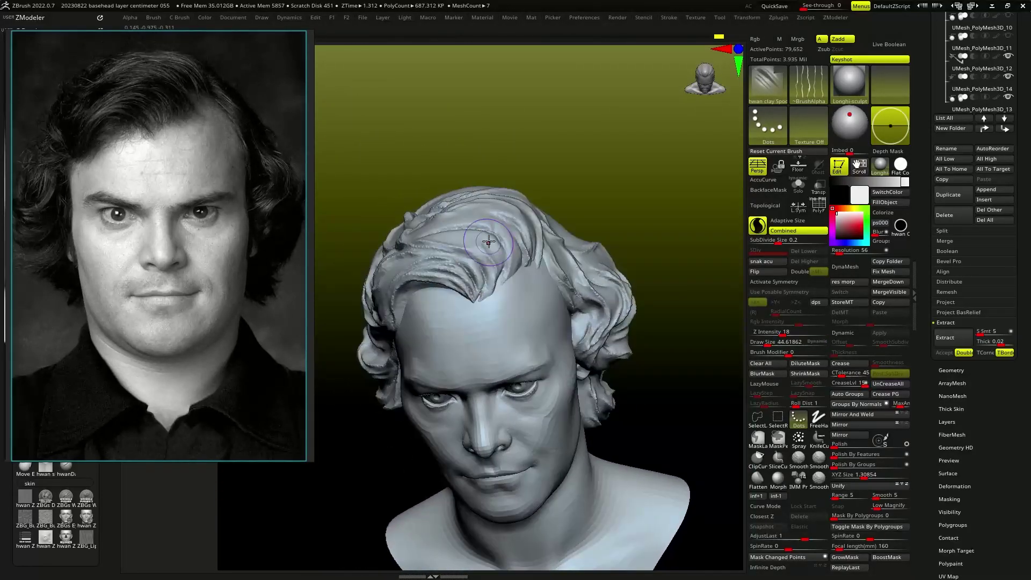
pyautogui.moveTo(514, 276)
pyautogui.mouseDown(button='right')
pyautogui.moveTo(478, 278)
pyautogui.moveTo(617, 369)
pyautogui.mouseUp(button='right')
pyautogui.moveTo(455, 251); pyautogui.dragTo(510, 306, button='right')
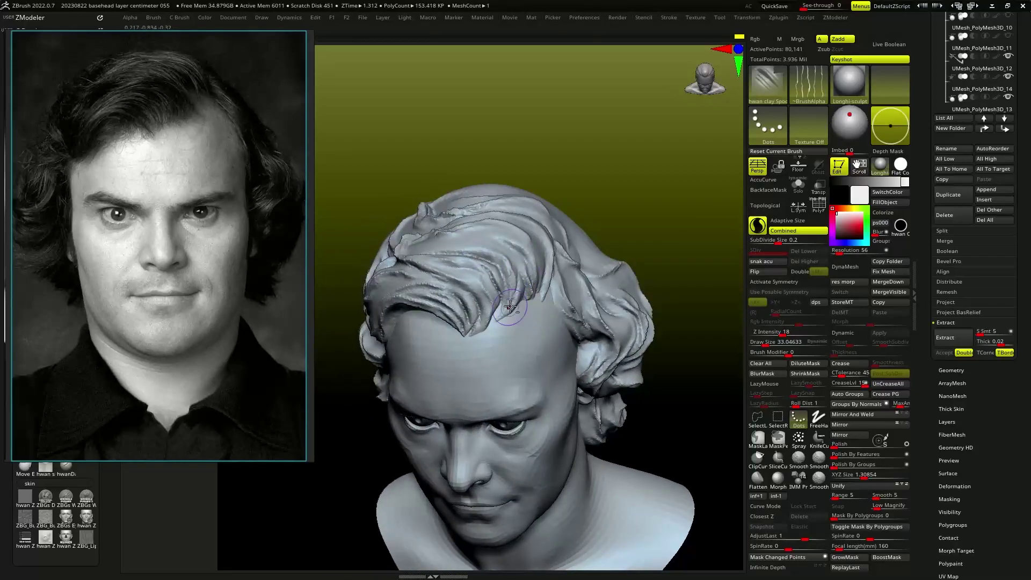
pyautogui.moveTo(573, 310)
pyautogui.mouseDown(button='right')
pyautogui.moveTo(471, 271)
pyautogui.moveTo(468, 281)
pyautogui.mouseUp(button='right')
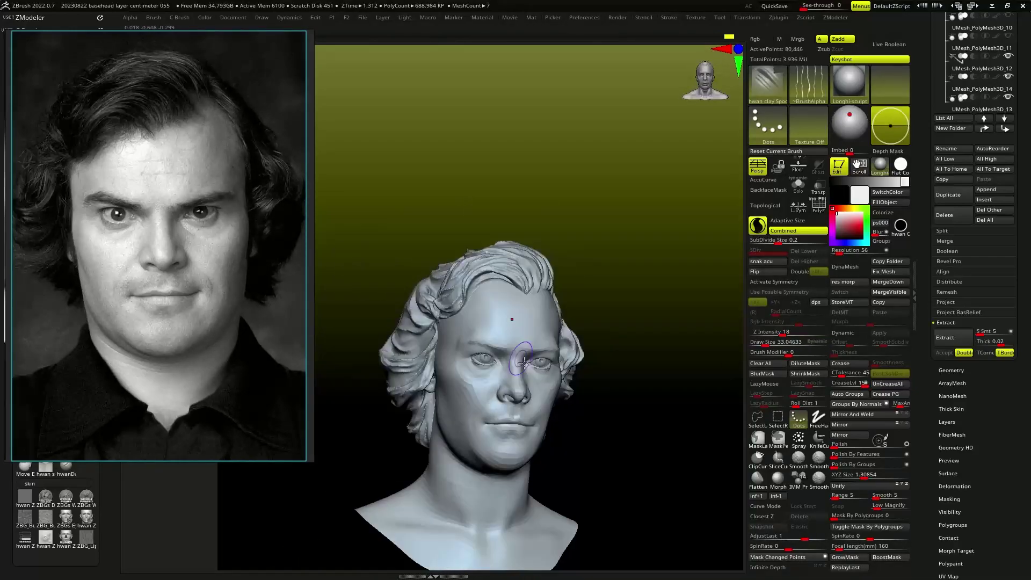
pyautogui.moveTo(523, 363)
pyautogui.mouseDown(button='right')
pyautogui.moveTo(485, 336)
pyautogui.moveTo(603, 343)
pyautogui.mouseUp(button='right')
pyautogui.moveTo(582, 309)
pyautogui.keyDown('ctrl'); pyautogui.mouseDown(button='right')
pyautogui.moveTo(616, 333)
pyautogui.moveTo(635, 385)
pyautogui.moveTo(649, 355)
pyautogui.moveTo(685, 381)
pyautogui.mouseUp(button='right'); pyautogui.keyUp('ctrl')
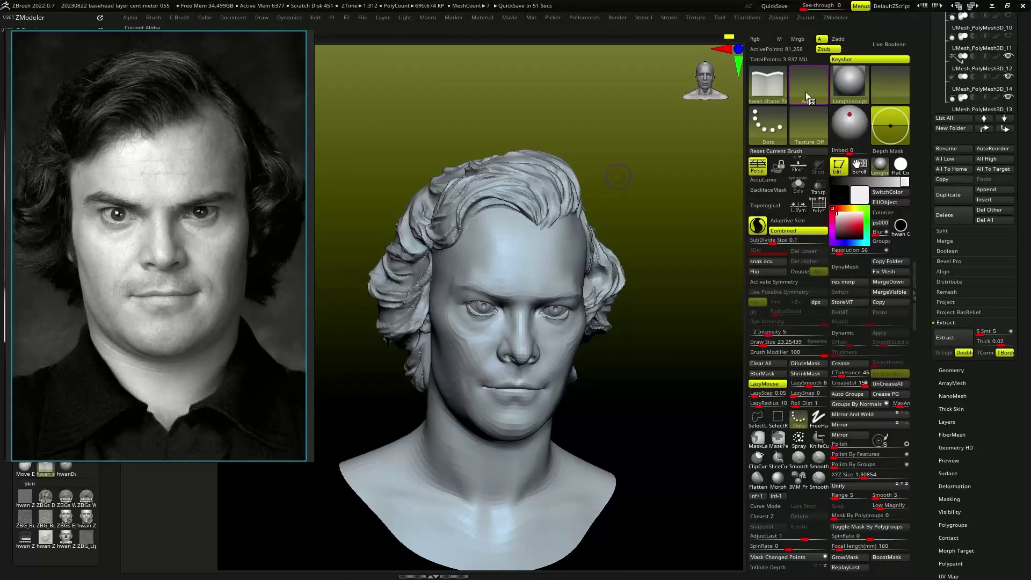
# - Use the Sharp1 alpha, tune Z Intensity and Draw Size, and carve crisp crown grooves
pyautogui.click(808, 83)
pyautogui.press('space')
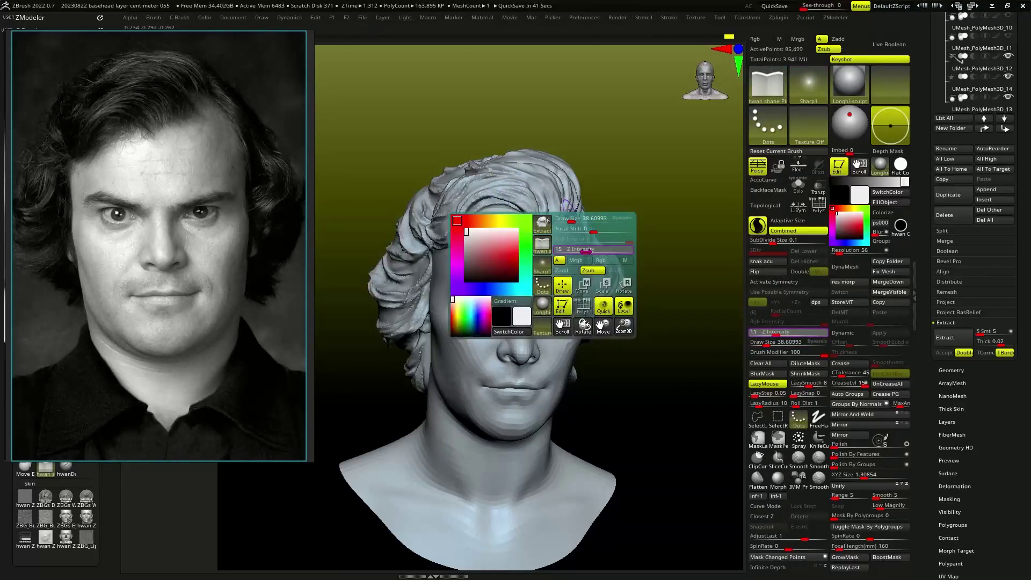
pyautogui.moveTo(476, 196)
pyautogui.mouseDown(button='right')
pyautogui.moveTo(494, 172)
pyautogui.moveTo(607, 205)
pyautogui.moveTo(621, 340)
pyautogui.moveTo(671, 301)
pyautogui.moveTo(634, 244)
pyautogui.moveTo(668, 329)
pyautogui.moveTo(520, 252)
pyautogui.mouseUp(button='right')
pyautogui.press('F2')
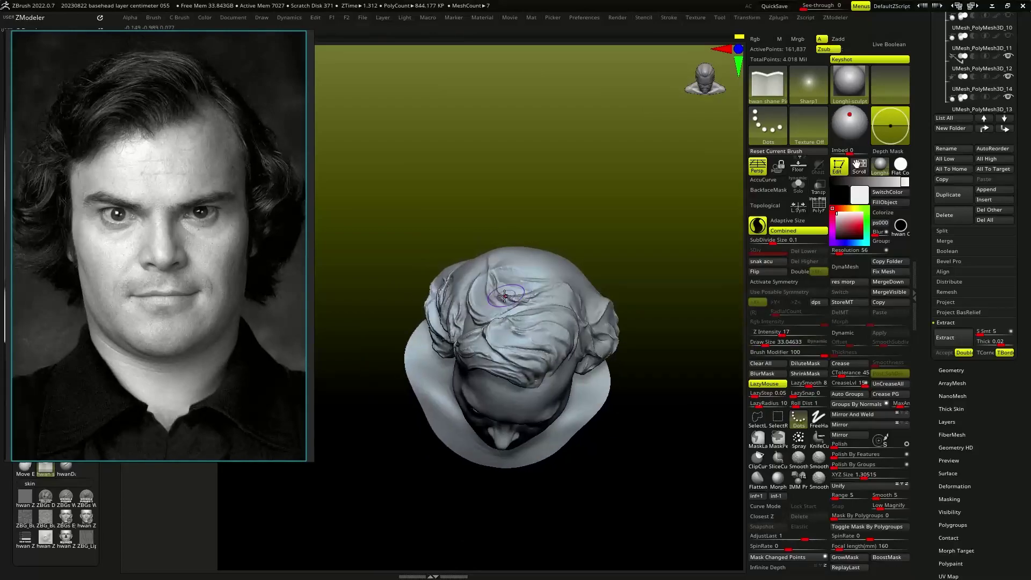
pyautogui.moveTo(505, 295)
pyautogui.mouseDown(button='right')
pyautogui.moveTo(508, 363)
pyautogui.moveTo(442, 376)
pyautogui.mouseUp(button='right')
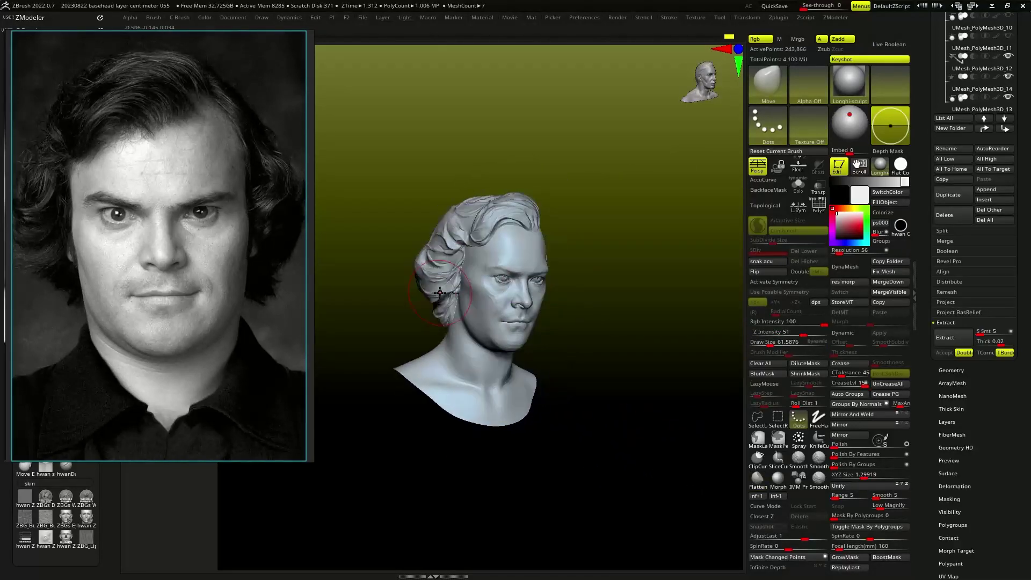
# - Refine the swept-back waves above the temple, resizing the brush and checking several angles
pyautogui.moveTo(439, 293); pyautogui.dragTo(552, 257)
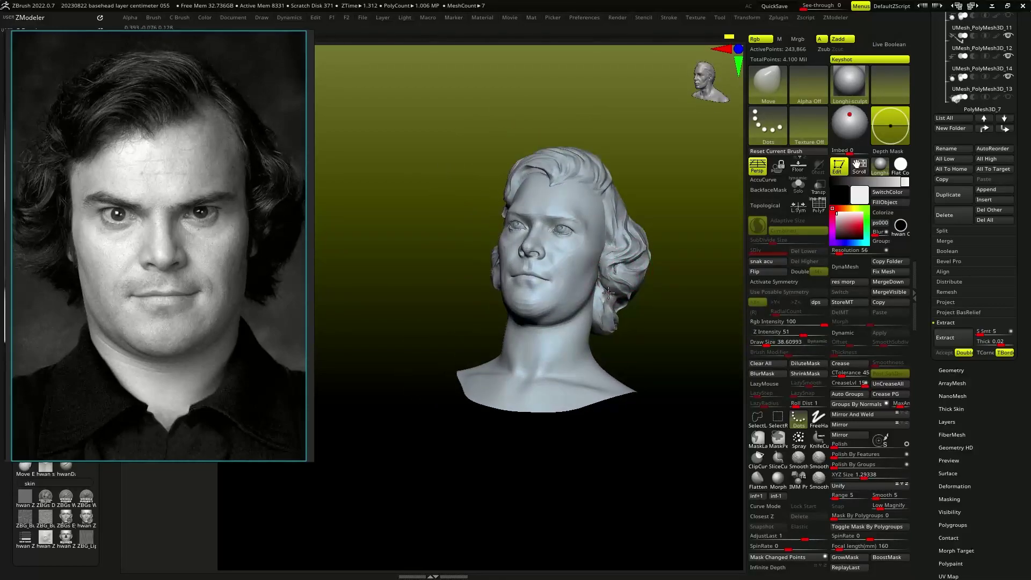
pyautogui.moveTo(632, 287); pyautogui.dragTo(608, 314, button='right')
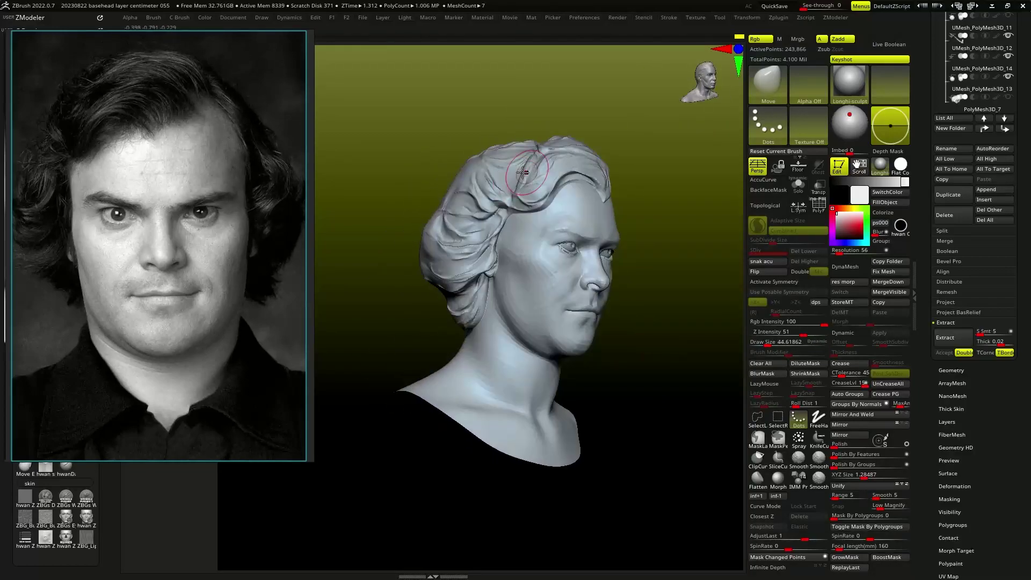
pyautogui.moveTo(522, 172)
pyautogui.mouseDown(button='right')
pyautogui.moveTo(516, 236)
pyautogui.moveTo(538, 192)
pyautogui.moveTo(565, 170)
pyautogui.moveTo(647, 305)
pyautogui.mouseUp(button='right')
pyautogui.press('s')
pyautogui.moveTo(565, 272)
pyautogui.mouseDown(button='right')
pyautogui.moveTo(651, 230)
pyautogui.moveTo(580, 240)
pyautogui.mouseUp(button='right')
pyautogui.moveTo(481, 328); pyautogui.dragTo(482, 351, button='right')
pyautogui.moveTo(440, 262); pyautogui.dragTo(542, 312, button='right')
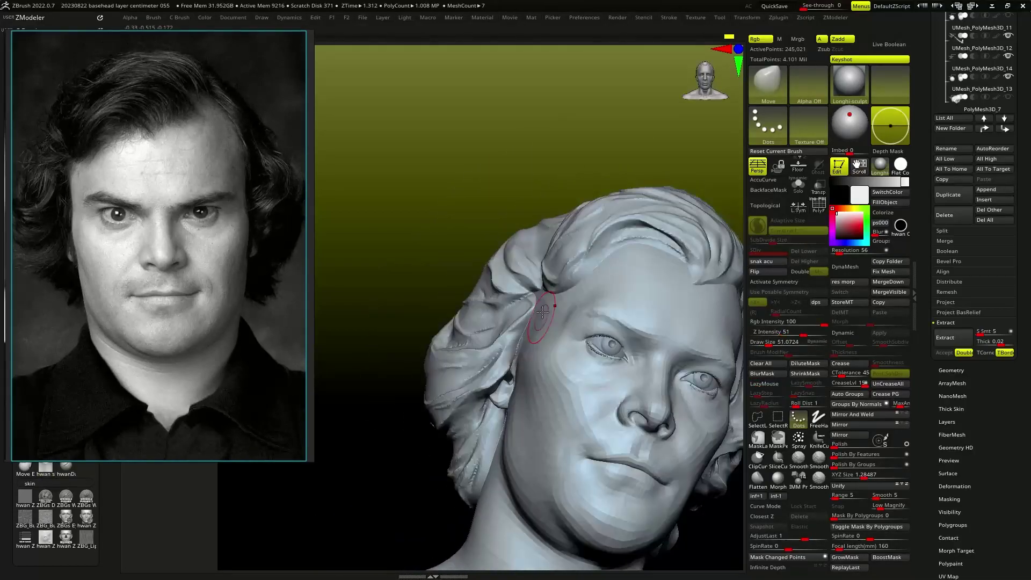
pyautogui.press('f')
pyautogui.moveTo(577, 359)
pyautogui.keyDown('ctrl'); pyautogui.mouseDown(button='right')
pyautogui.moveTo(468, 261)
pyautogui.moveTo(545, 317)
pyautogui.mouseUp(button='right'); pyautogui.keyUp('ctrl')
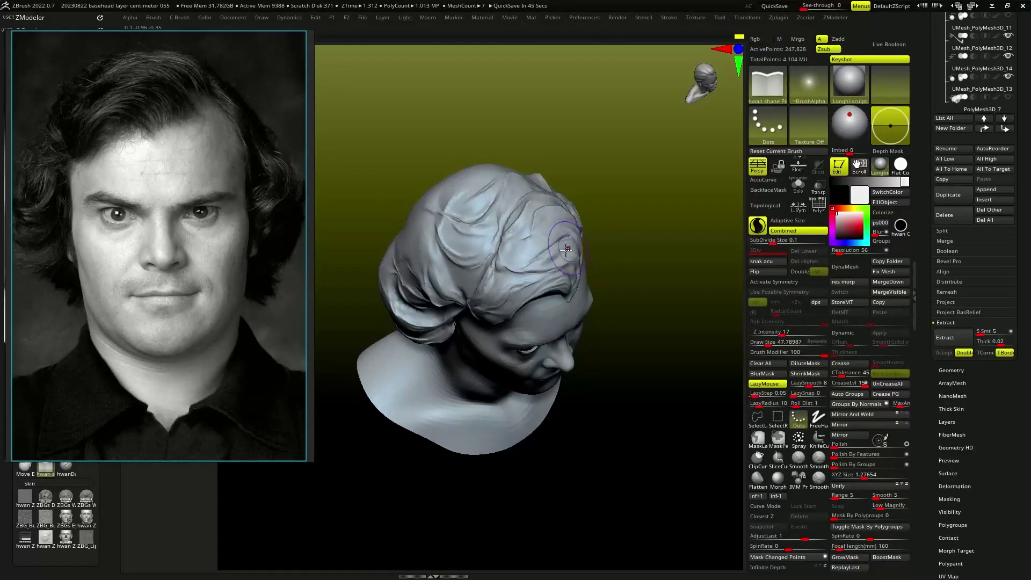
# - Keep stroking the crown and temple hair with hwan XMD Styl from several sides
pyautogui.moveTo(566, 249); pyautogui.dragTo(572, 293, button='right')
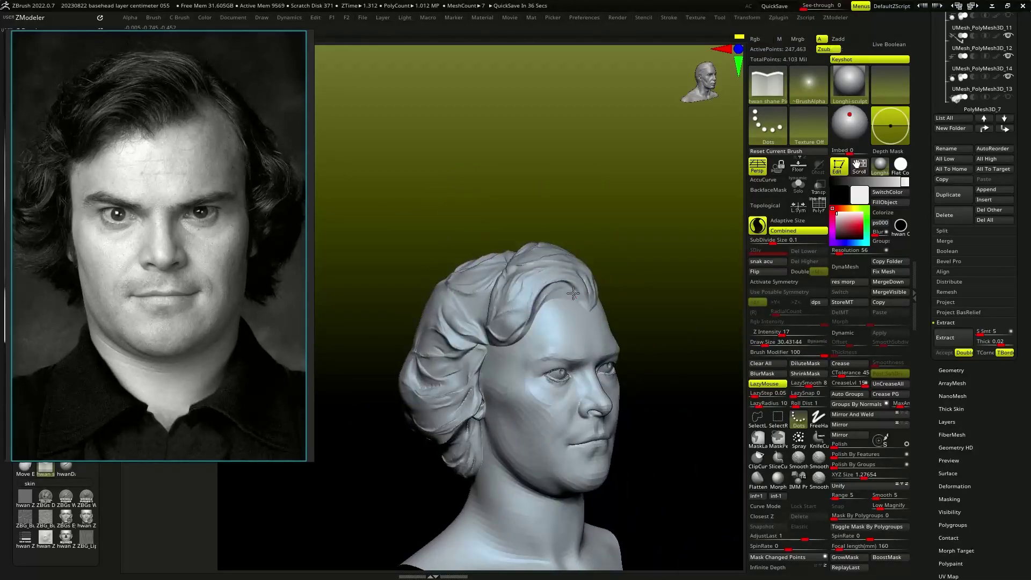
pyautogui.moveTo(502, 310); pyautogui.dragTo(451, 293, button='right')
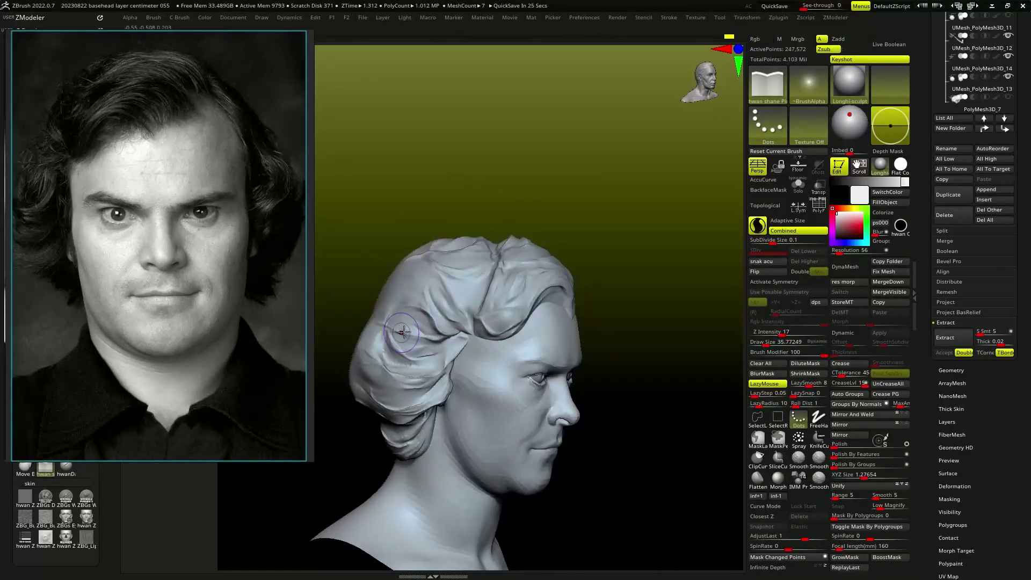
pyautogui.moveTo(391, 339)
pyautogui.mouseDown(button='right')
pyautogui.moveTo(432, 379)
pyautogui.moveTo(499, 268)
pyautogui.moveTo(576, 187)
pyautogui.moveTo(510, 258)
pyautogui.moveTo(617, 341)
pyautogui.moveTo(502, 239)
pyautogui.moveTo(526, 278)
pyautogui.moveTo(550, 222)
pyautogui.moveTo(579, 257)
pyautogui.moveTo(551, 289)
pyautogui.mouseUp(button='right')
# - Switch to the hwan clay Carve brush and frame the bust from the front
pyautogui.press('b')
pyautogui.click(667, 92)
pyautogui.moveTo(566, 235); pyautogui.dragTo(479, 254, button='right')
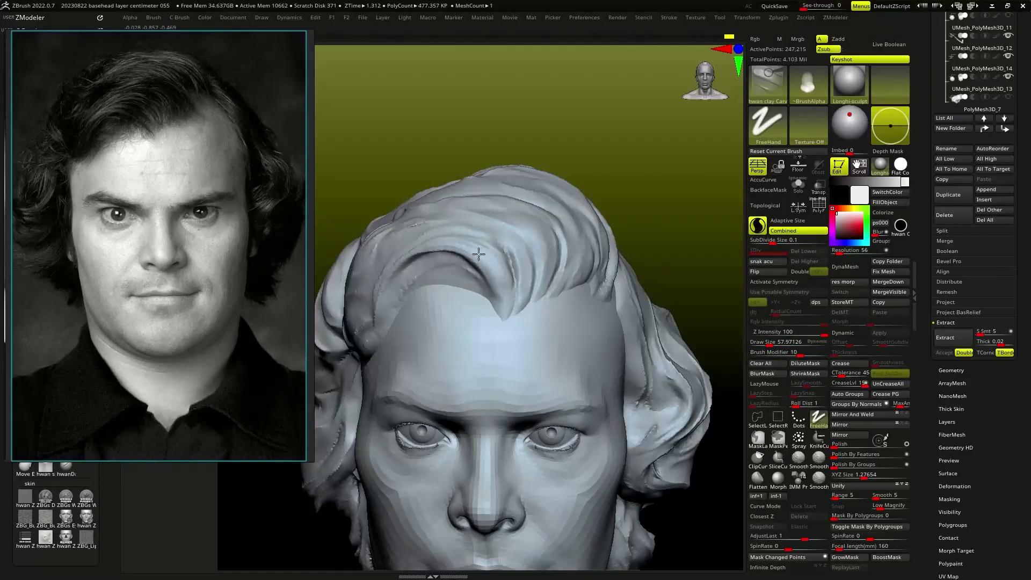
pyautogui.moveTo(537, 310)
pyautogui.mouseDown(button='right')
pyautogui.moveTo(673, 311)
pyautogui.moveTo(575, 259)
pyautogui.mouseUp(button='right')
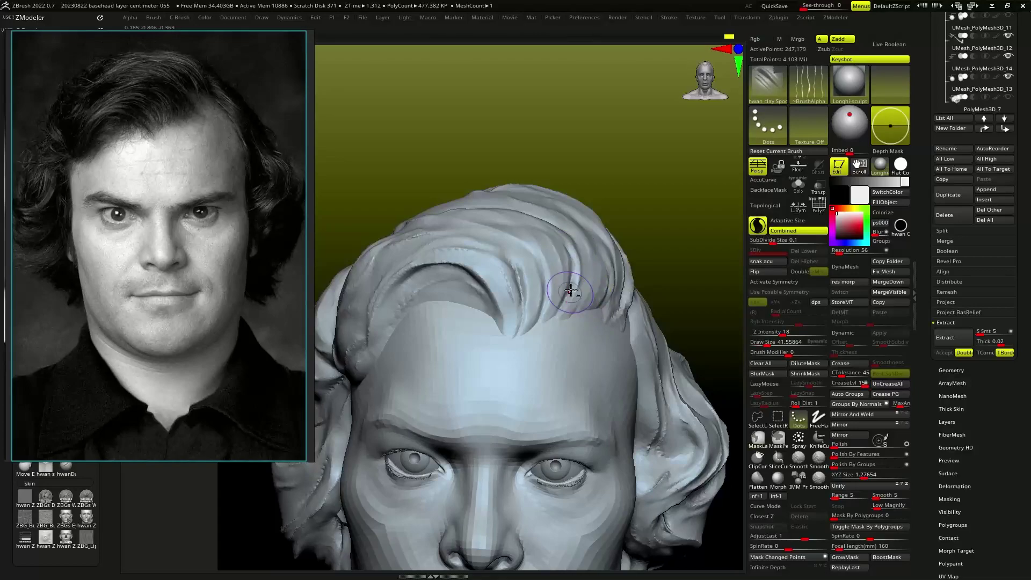
pyautogui.moveTo(566, 298); pyautogui.dragTo(567, 273, button='right')
pyautogui.moveTo(528, 321)
pyautogui.mouseDown(button='right')
pyautogui.moveTo(496, 332)
pyautogui.moveTo(460, 269)
pyautogui.moveTo(537, 235)
pyautogui.moveTo(513, 226)
pyautogui.moveTo(536, 230)
pyautogui.mouseUp(button='right')
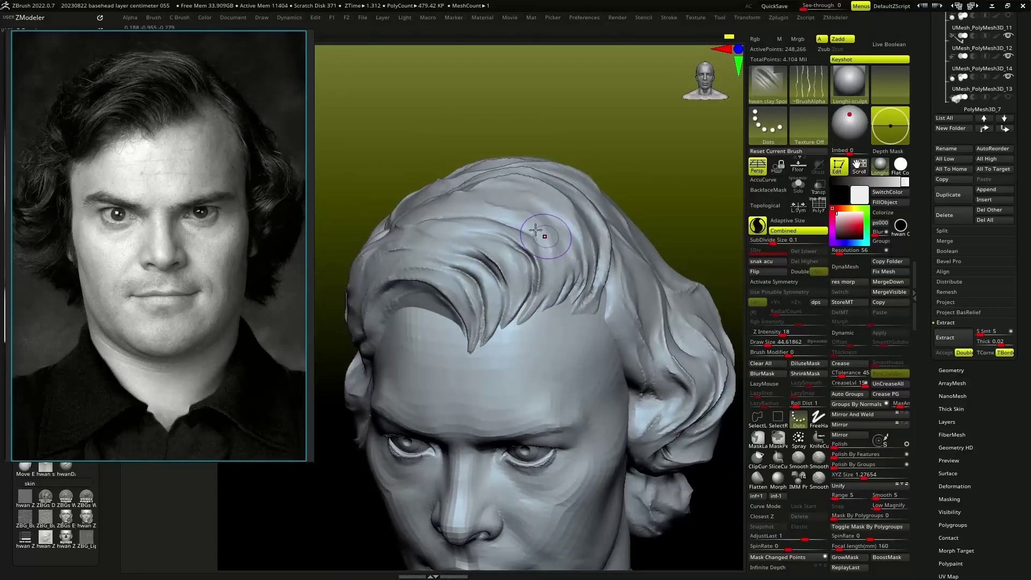
# - Carve strand grooves into the forelock and front hair, then review from three-quarter views
pyautogui.moveTo(546, 292); pyautogui.dragTo(543, 284)
pyautogui.moveTo(544, 284)
pyautogui.mouseDown(button='right')
pyautogui.moveTo(548, 277)
pyautogui.moveTo(501, 281)
pyautogui.moveTo(612, 267)
pyautogui.moveTo(533, 271)
pyautogui.moveTo(595, 269)
pyautogui.moveTo(535, 294)
pyautogui.moveTo(507, 290)
pyautogui.moveTo(504, 276)
pyautogui.moveTo(438, 334)
pyautogui.moveTo(484, 305)
pyautogui.moveTo(528, 307)
pyautogui.moveTo(571, 290)
pyautogui.moveTo(513, 286)
pyautogui.mouseUp(button='right')
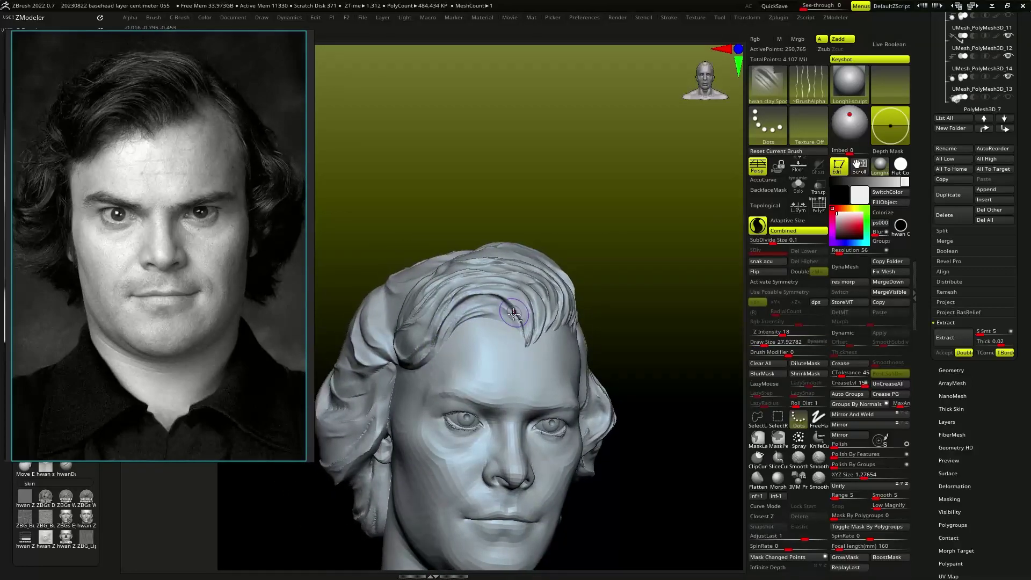
pyautogui.moveTo(617, 372)
pyautogui.keyDown('ctrl'); pyautogui.mouseDown(button='right')
pyautogui.moveTo(573, 318)
pyautogui.moveTo(550, 341)
pyautogui.mouseUp(button='right'); pyautogui.keyUp('ctrl')
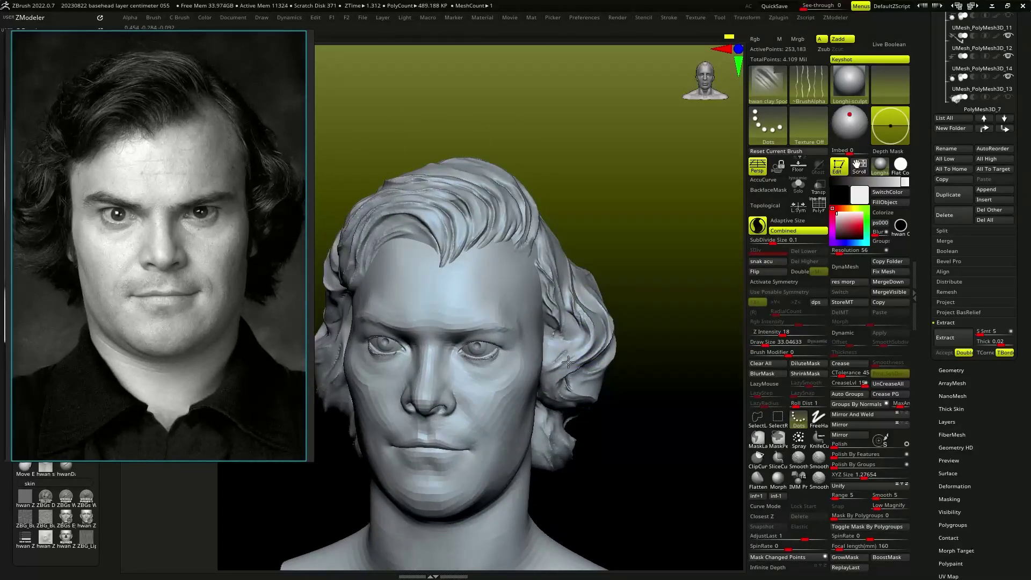
pyautogui.moveTo(563, 350)
pyautogui.mouseDown(button='right')
pyautogui.moveTo(585, 328)
pyautogui.moveTo(591, 264)
pyautogui.moveTo(405, 311)
pyautogui.mouseUp(button='right')
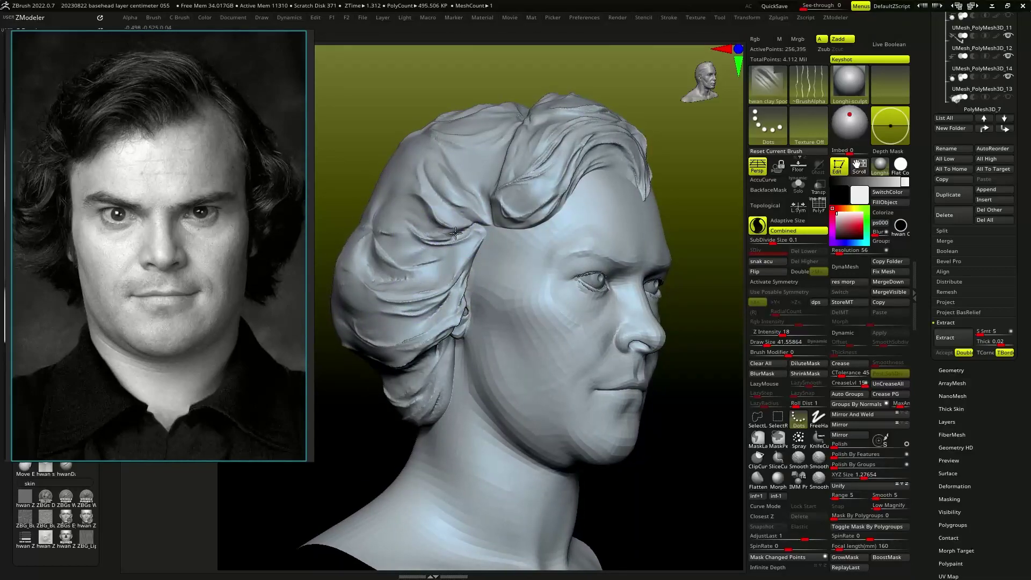
pyautogui.moveTo(455, 232)
pyautogui.mouseDown(button='right')
pyautogui.moveTo(661, 357)
pyautogui.moveTo(639, 371)
pyautogui.moveTo(611, 316)
pyautogui.mouseUp(button='right')
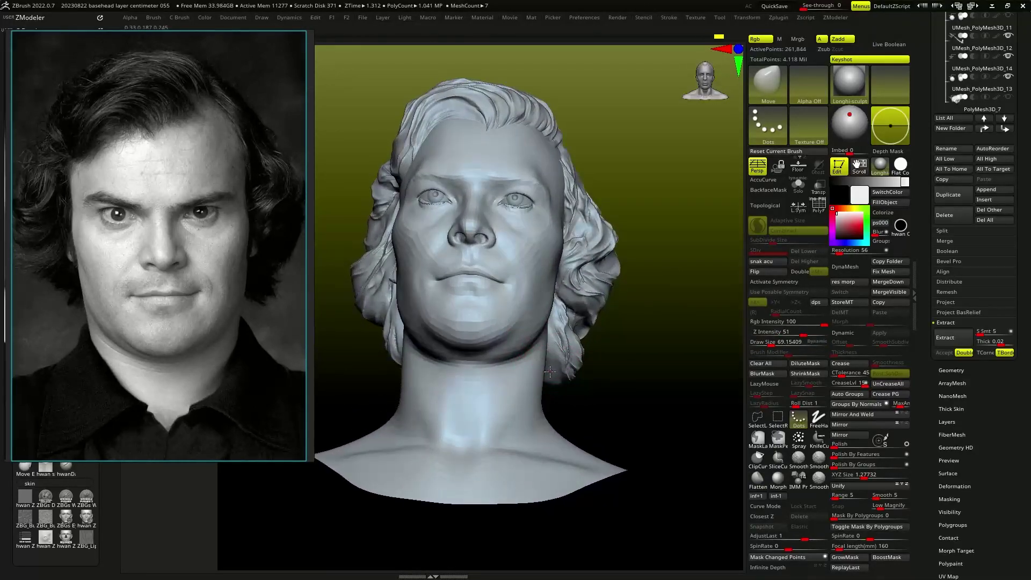
# - Orbit the bust to review the carved hair strands from profile and front
pyautogui.moveTo(537, 352); pyautogui.dragTo(439, 326, button='right')
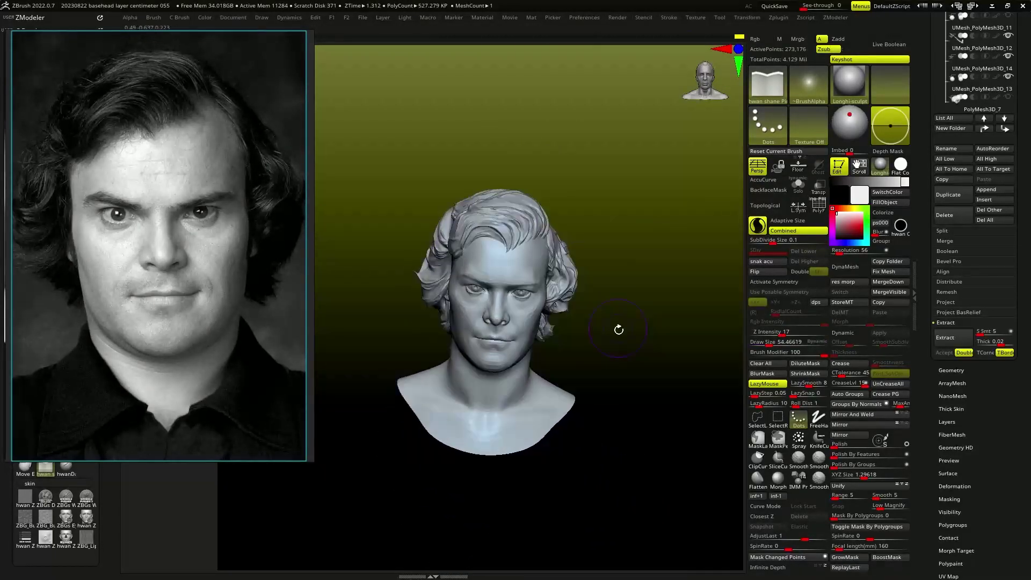
# - Merge all visible subtools of the bust into a single tool
pyautogui.scroll(1, 981, 105)
pyautogui.scroll(5, 961, 46)
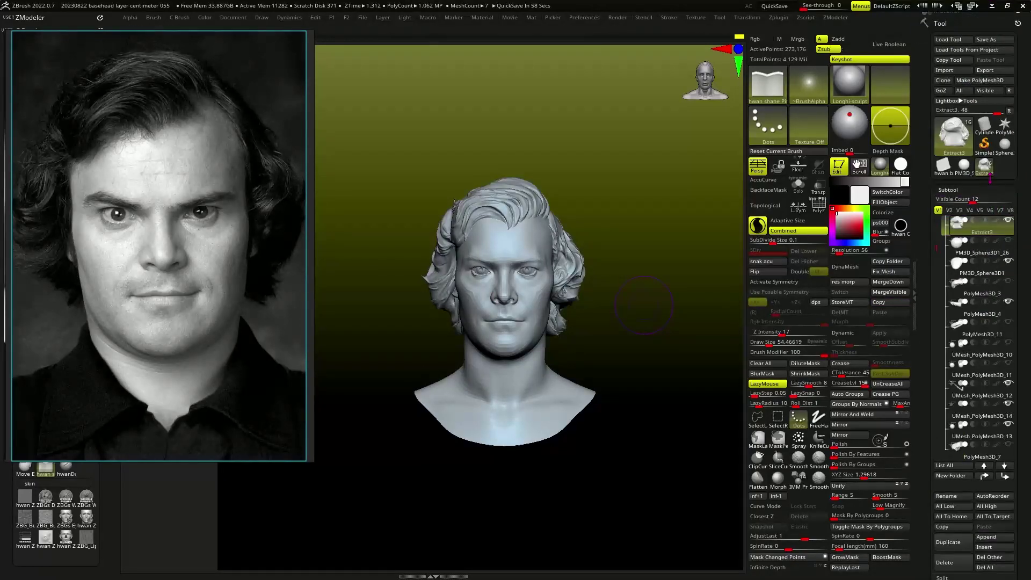
pyautogui.click(889, 291)
# - Append the backwall plane ZTL from Lightbox as a subtool behind the bust
pyautogui.press(',')
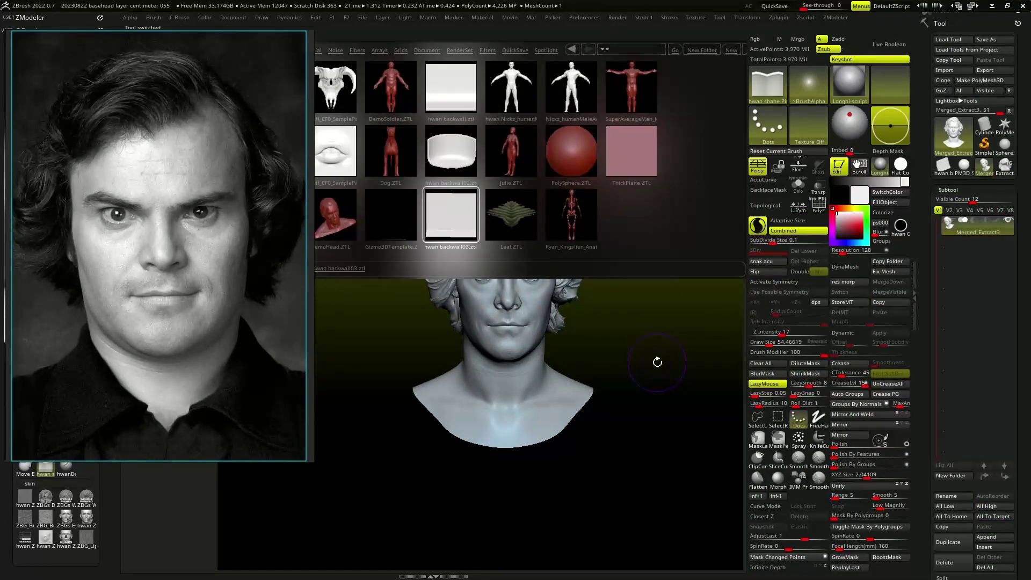
pyautogui.doubleClick(451, 215)
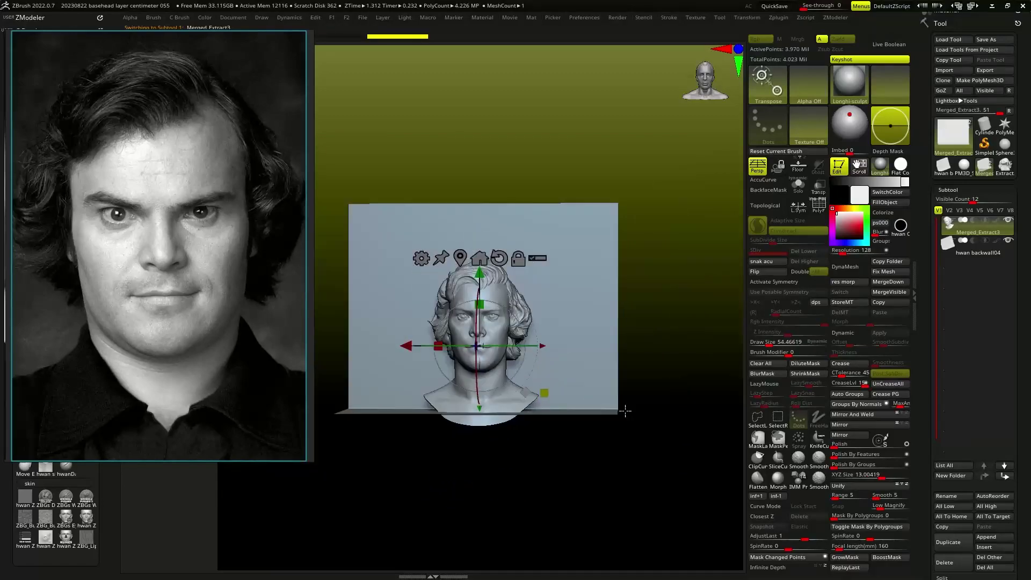
pyautogui.press('q')
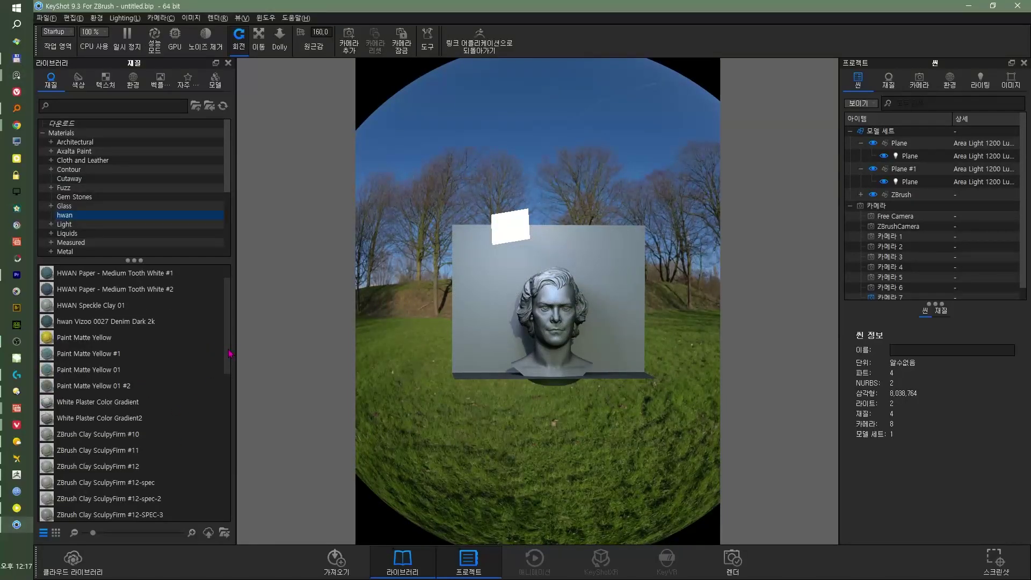
# - Apply the white paper material to the backwall and rotate the environment lighting around the bust
pyautogui.moveTo(108, 289); pyautogui.dragTo(436, 324)
pyautogui.scroll(-5, 134, 376)
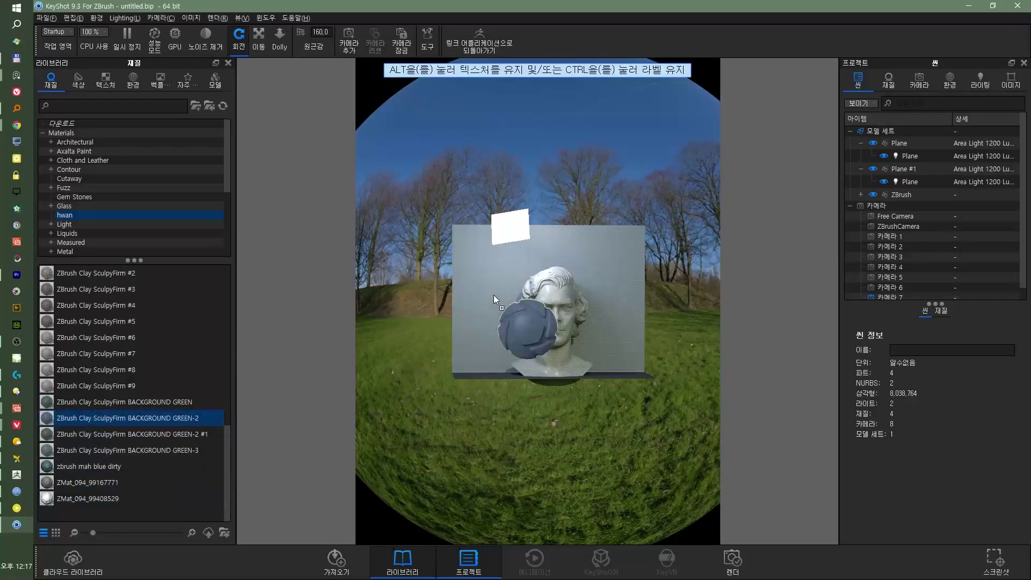
pyautogui.scroll(5, 537, 322)
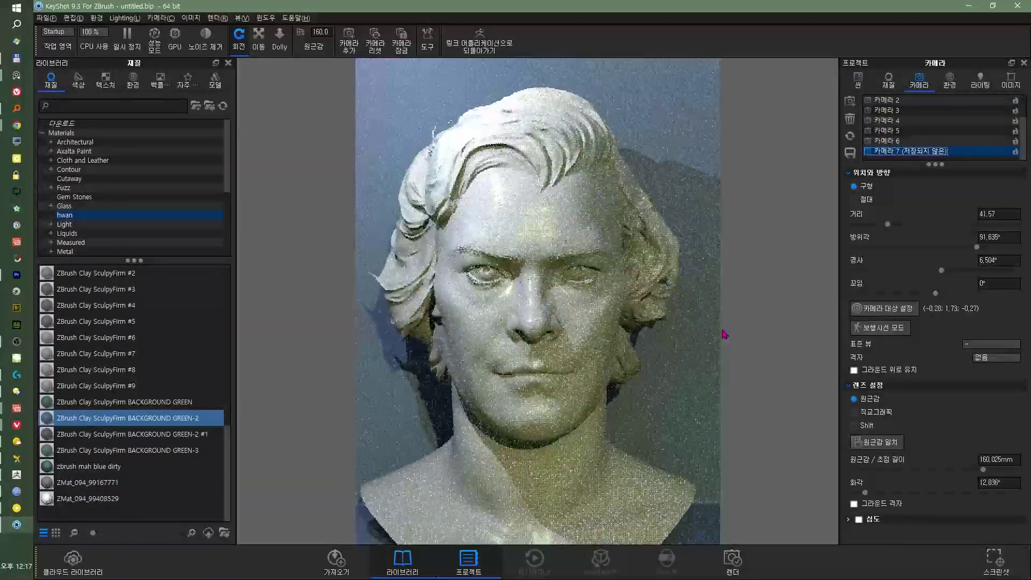
pyautogui.click(949, 80)
pyautogui.moveTo(976, 397); pyautogui.dragTo(942, 399)
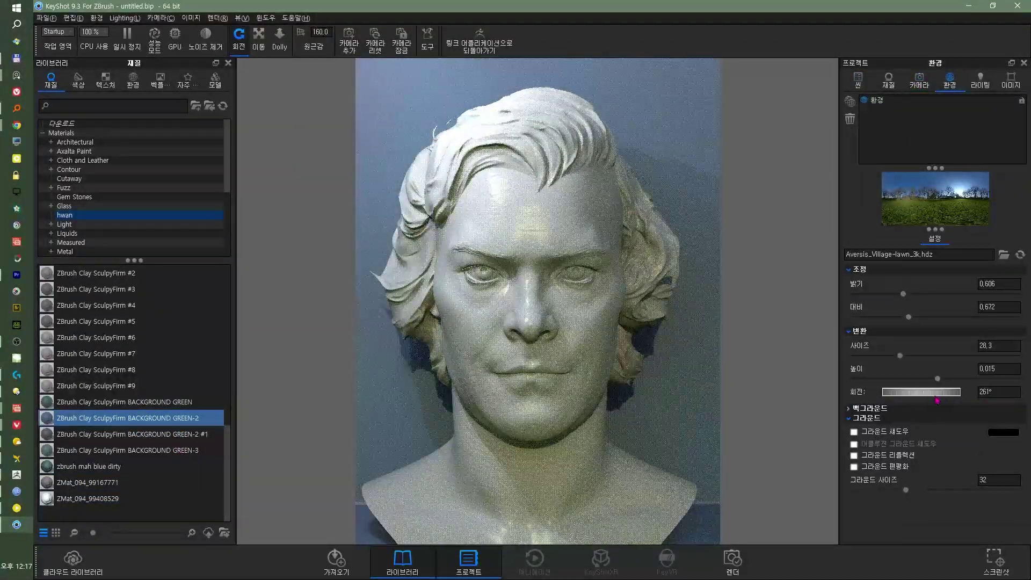
# - Move the first area-light plane further back and adjust its Y position
pyautogui.click(919, 80)
pyautogui.click(905, 151)
pyautogui.click(857, 81)
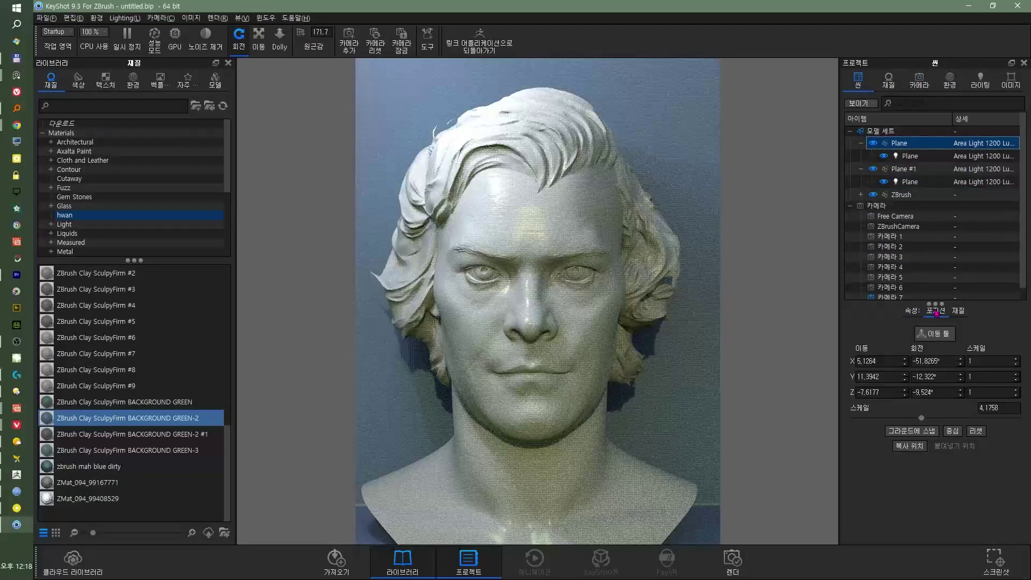
pyautogui.moveTo(905, 393); pyautogui.dragTo(906, 400)
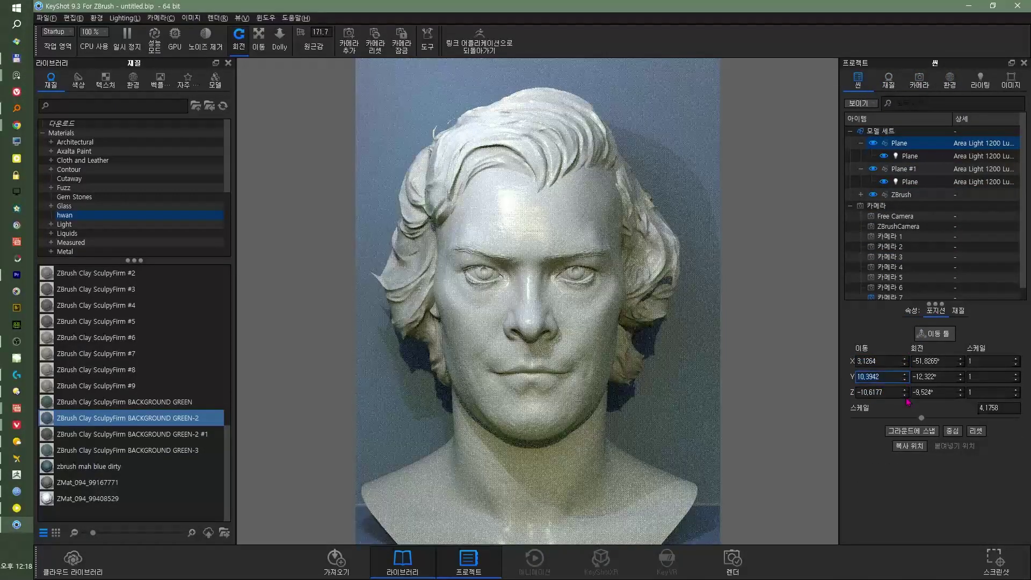
pyautogui.click(906, 377)
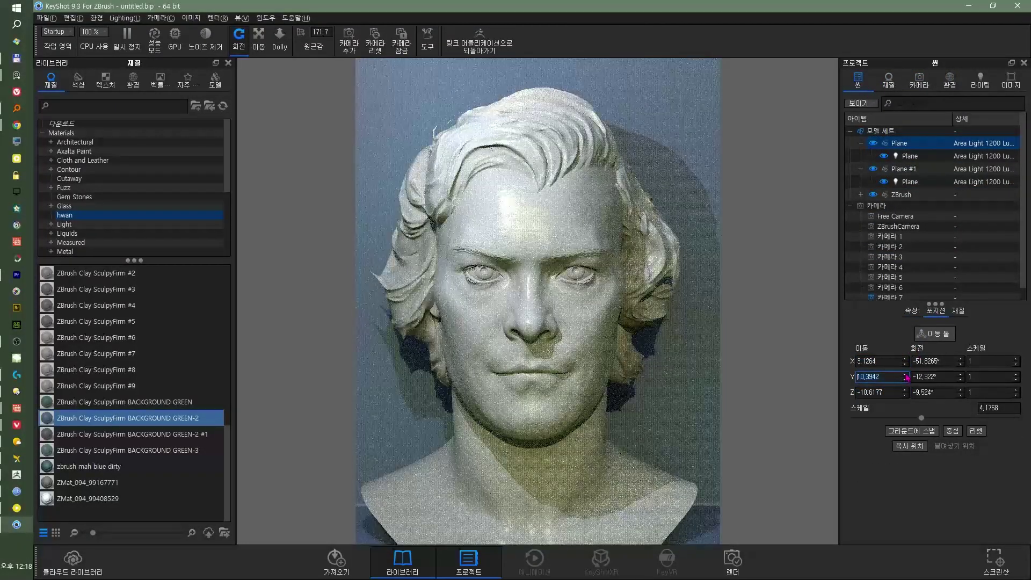
# - Shift the second area-light plane's position and Z value, then open the render settings
pyautogui.click(904, 390)
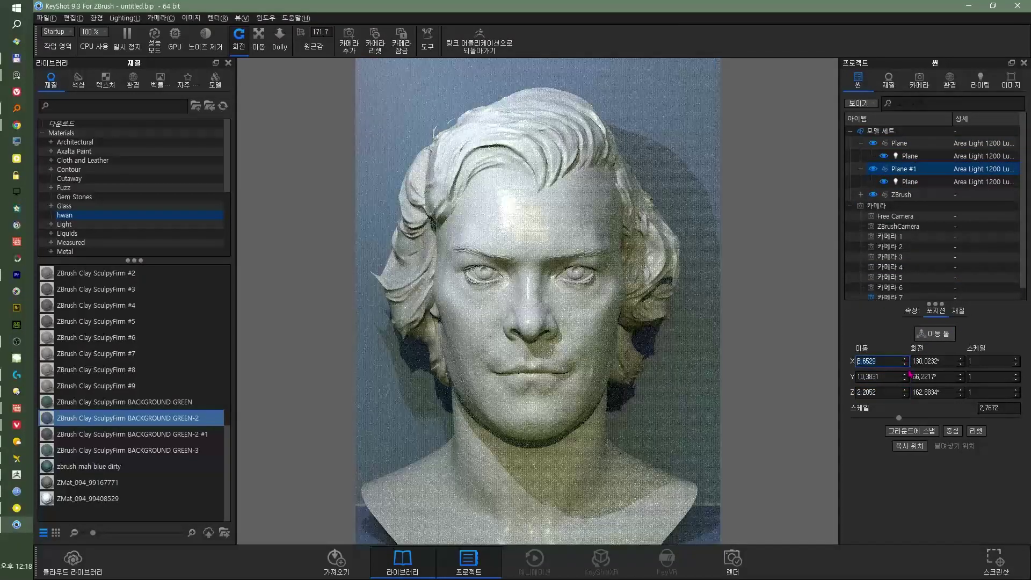
pyautogui.click(906, 378)
pyautogui.moveTo(906, 389); pyautogui.dragTo(906, 392)
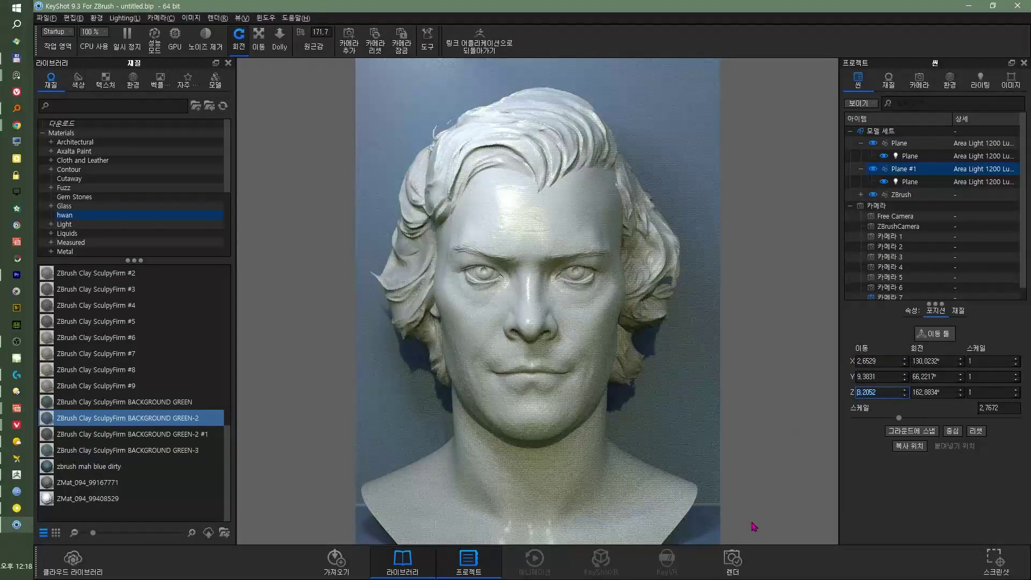
pyautogui.click(732, 559)
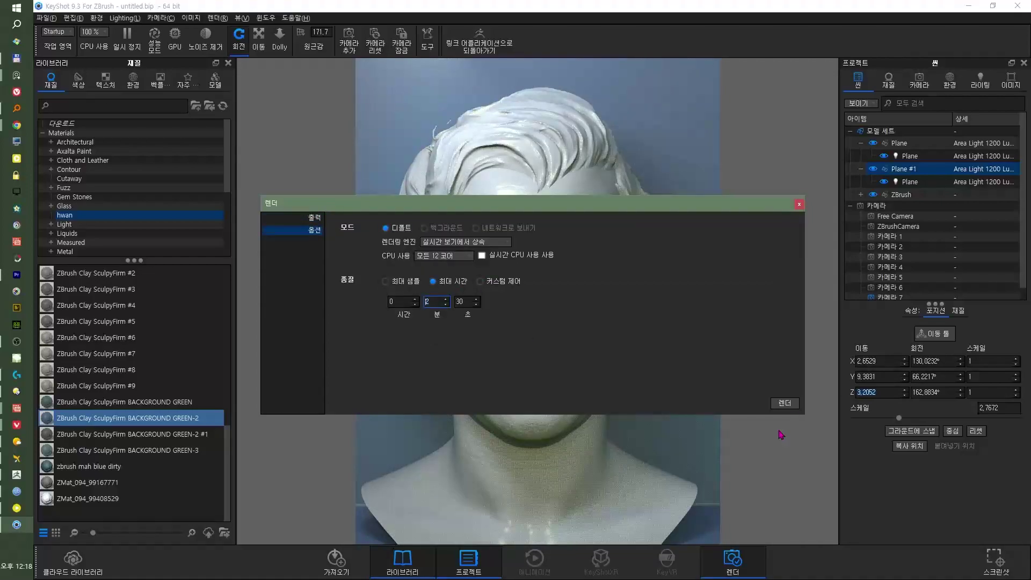
# - Name the output 20240220-2.1.png and start the 1920 × 2562 still render
pyautogui.click(415, 247)
pyautogui.write('-2')
pyautogui.click(784, 406)
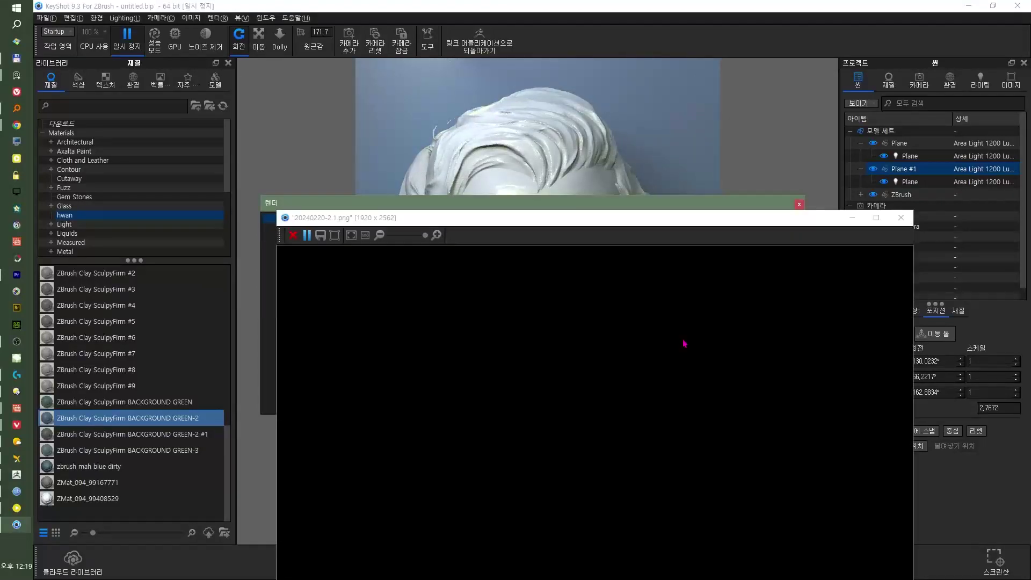